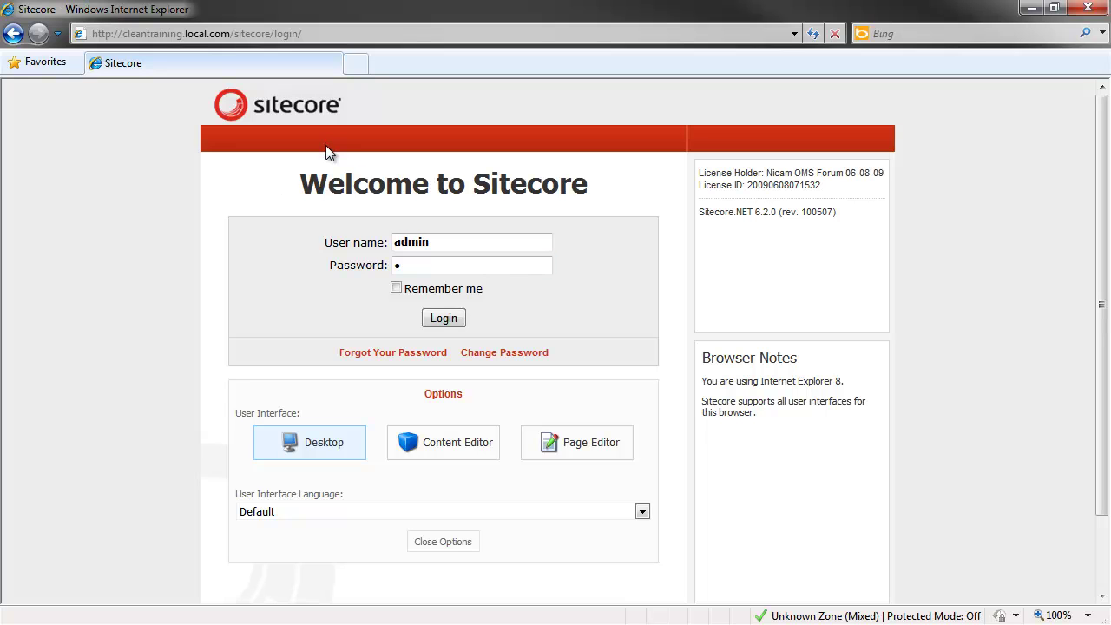
# Step: Log in to Sitecore with the Desktop user interface
pyautogui.click(497, 272)
pyautogui.moveTo(756, 215); pyautogui.dragTo(765, 214)
pyautogui.doubleClick(823, 212)
pyautogui.click(313, 449)
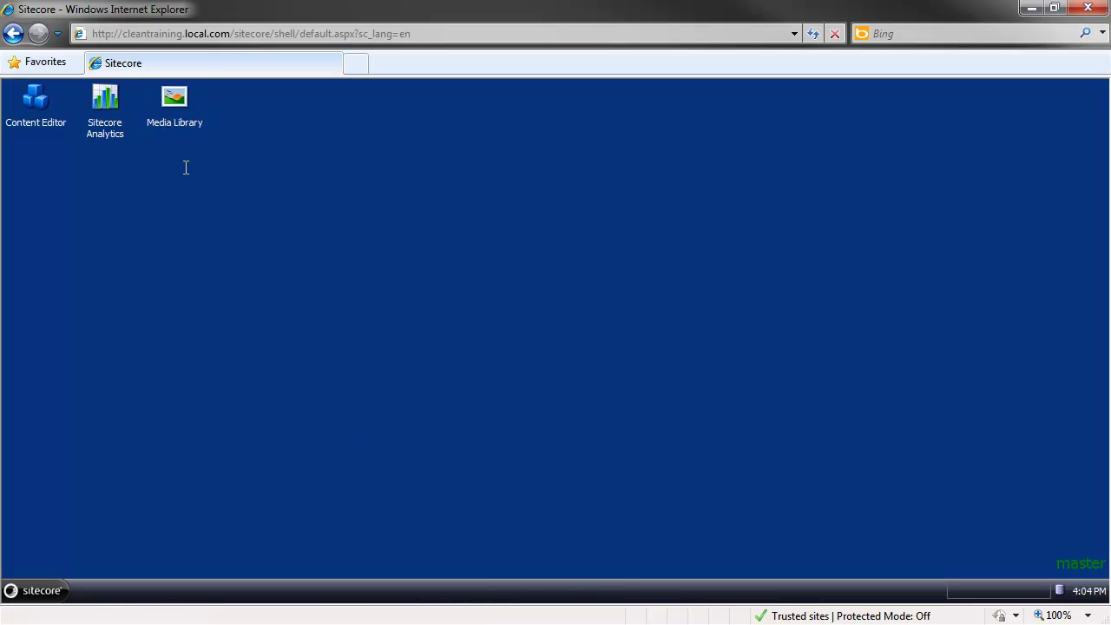
# Step: Open the Media Library from the desktop and maximize its window
pyautogui.click(180, 120)
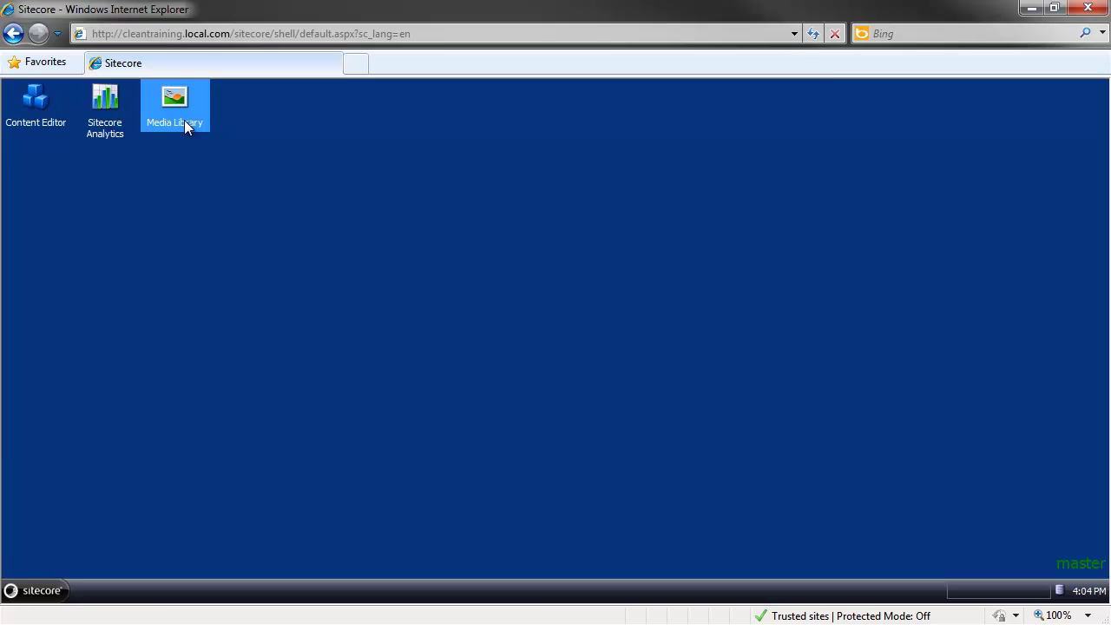
pyautogui.doubleClick(184, 120)
pyautogui.doubleClick(199, 86)
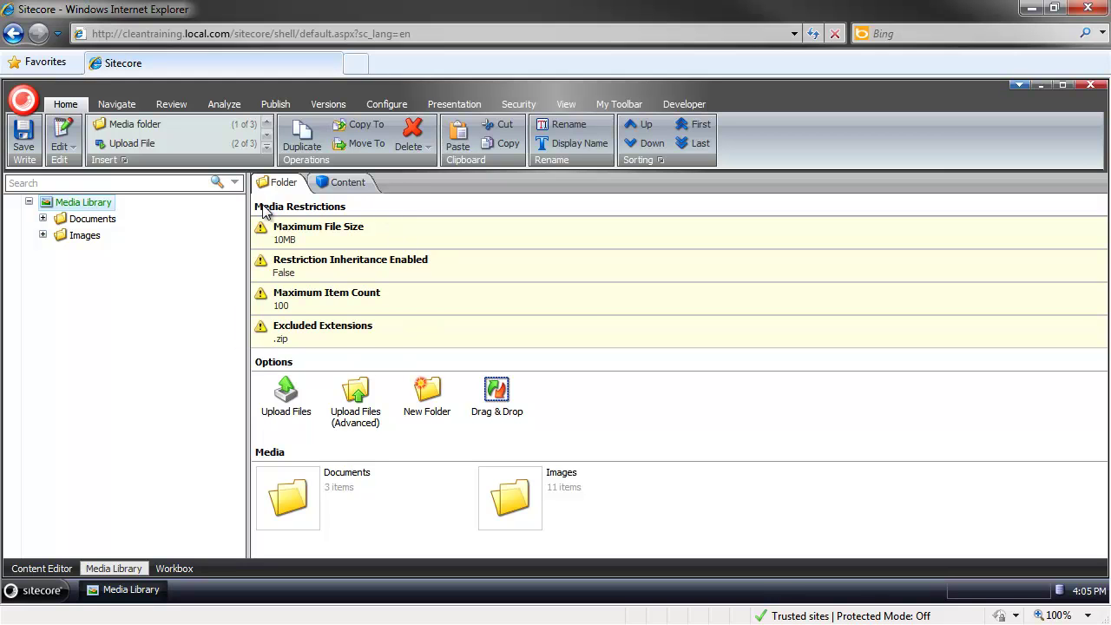
# Step: Examine the media restrictions of the Media Library root and the Documents, HTML, PDF and Powerpoints folders
pyautogui.click(88, 222)
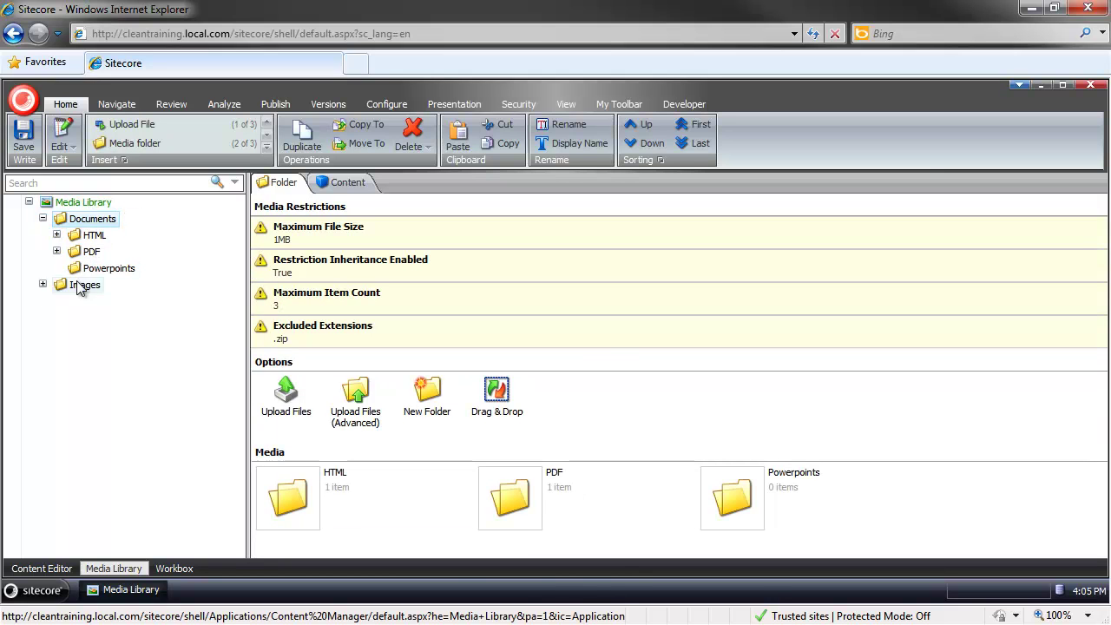
pyautogui.click(42, 284)
pyautogui.click(97, 236)
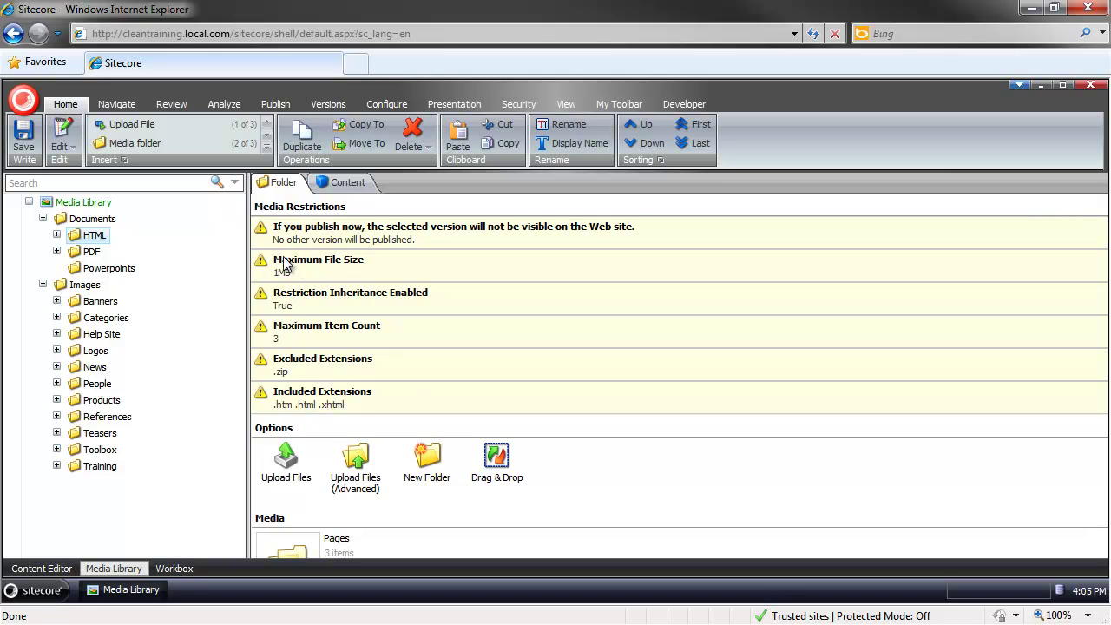
pyautogui.click(92, 254)
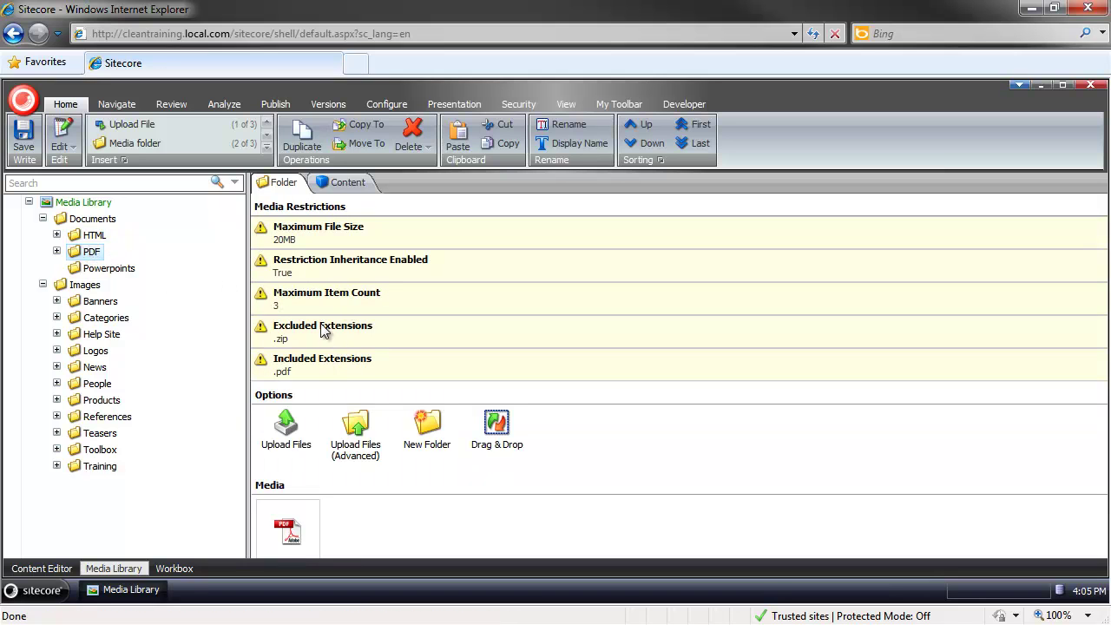
pyautogui.click(103, 273)
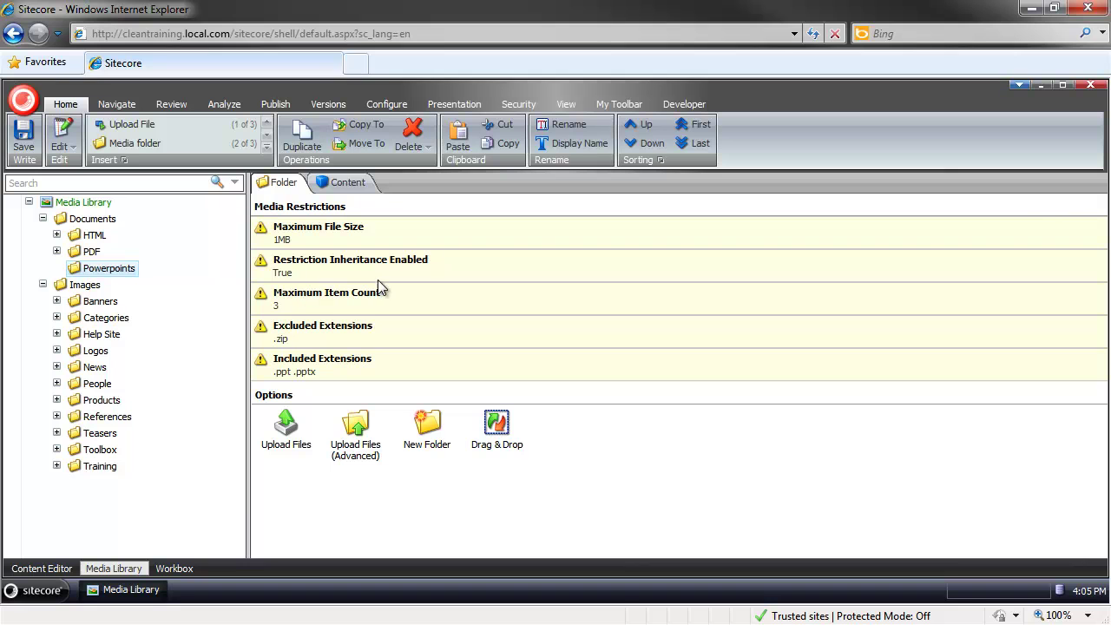
pyautogui.click(56, 251)
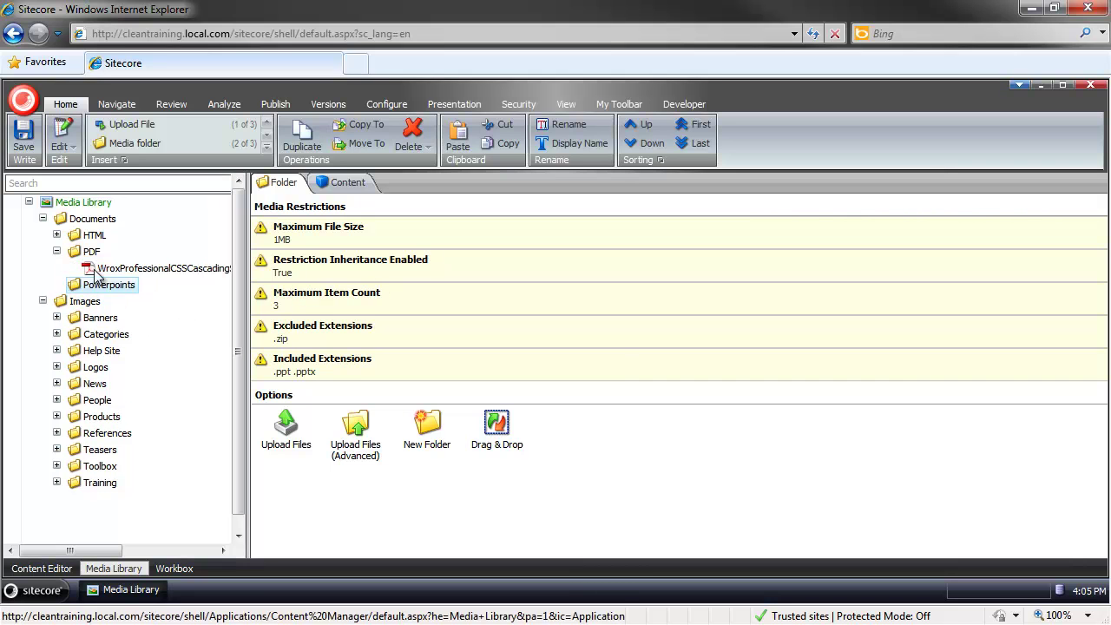
pyautogui.click(91, 251)
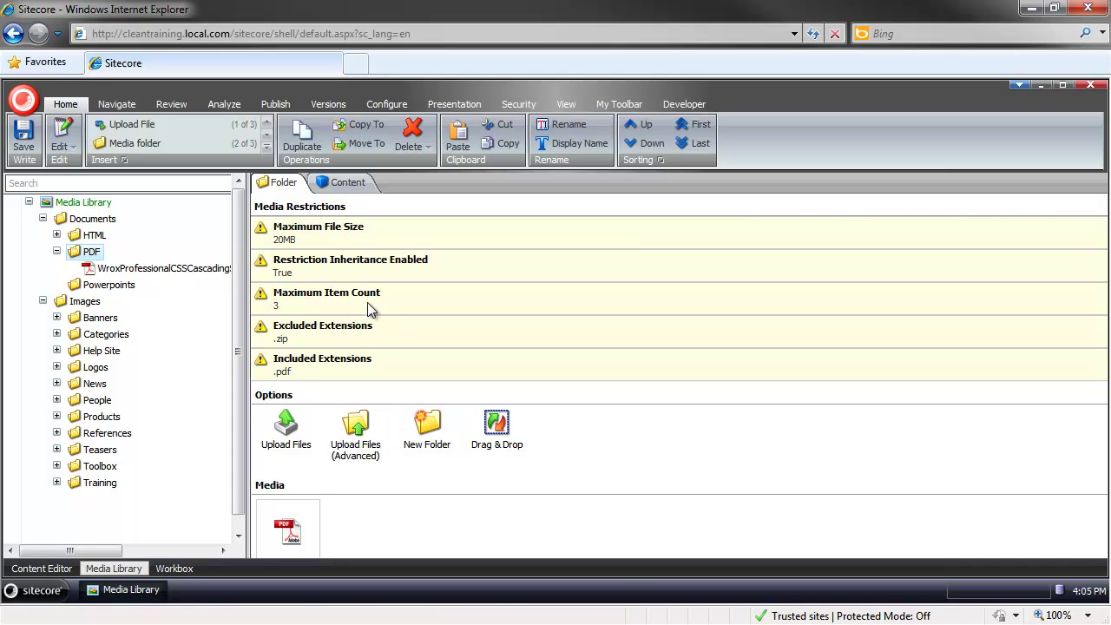
pyautogui.click(90, 208)
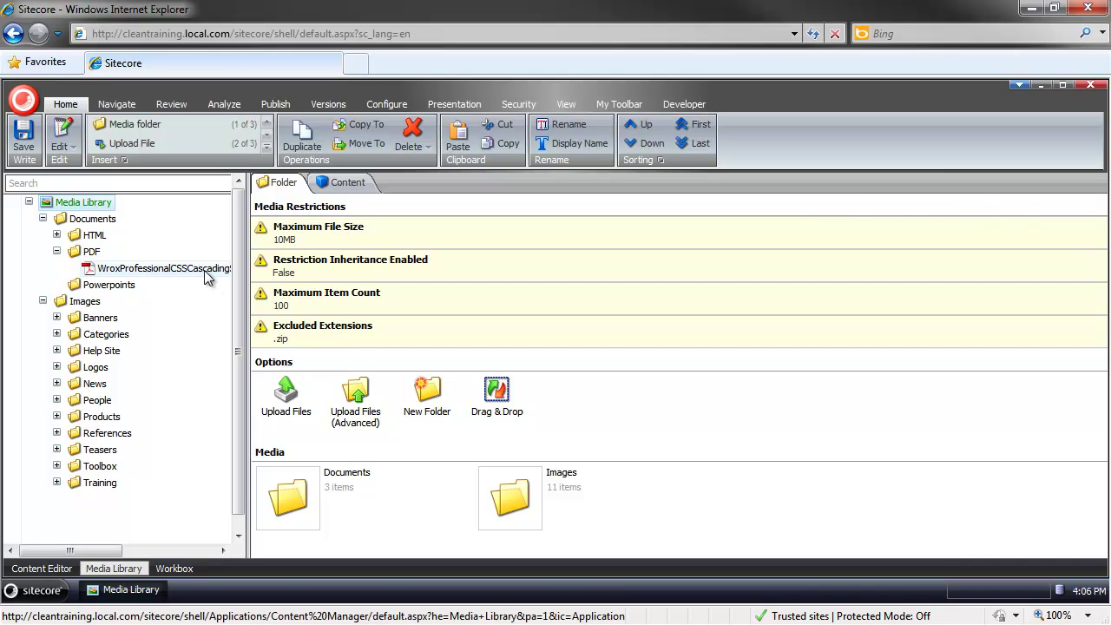
pyautogui.click(105, 290)
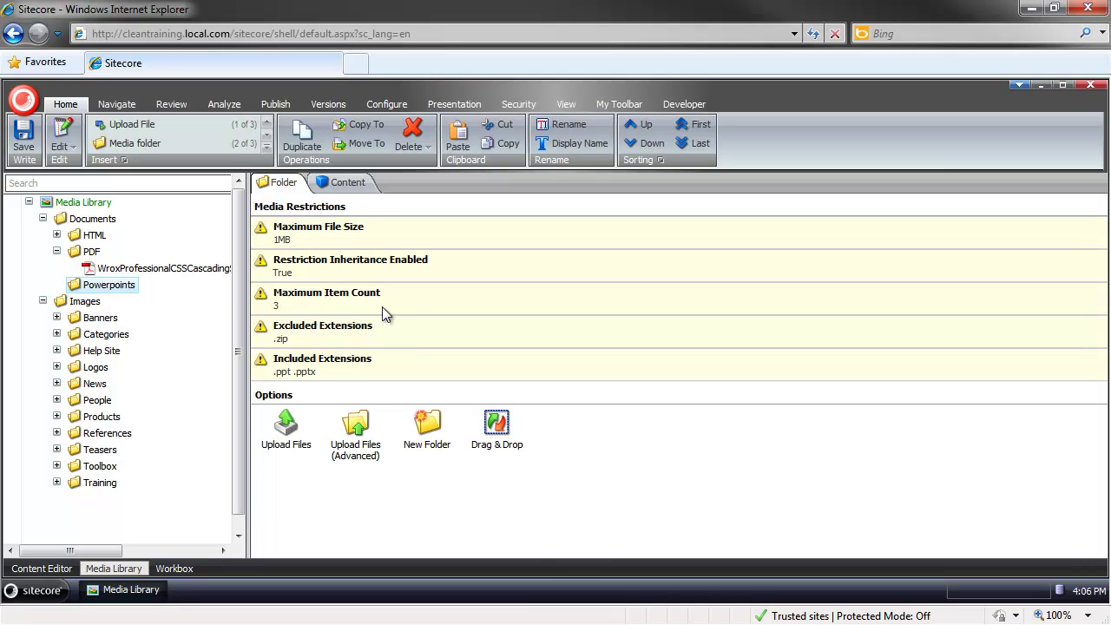
pyautogui.click(90, 251)
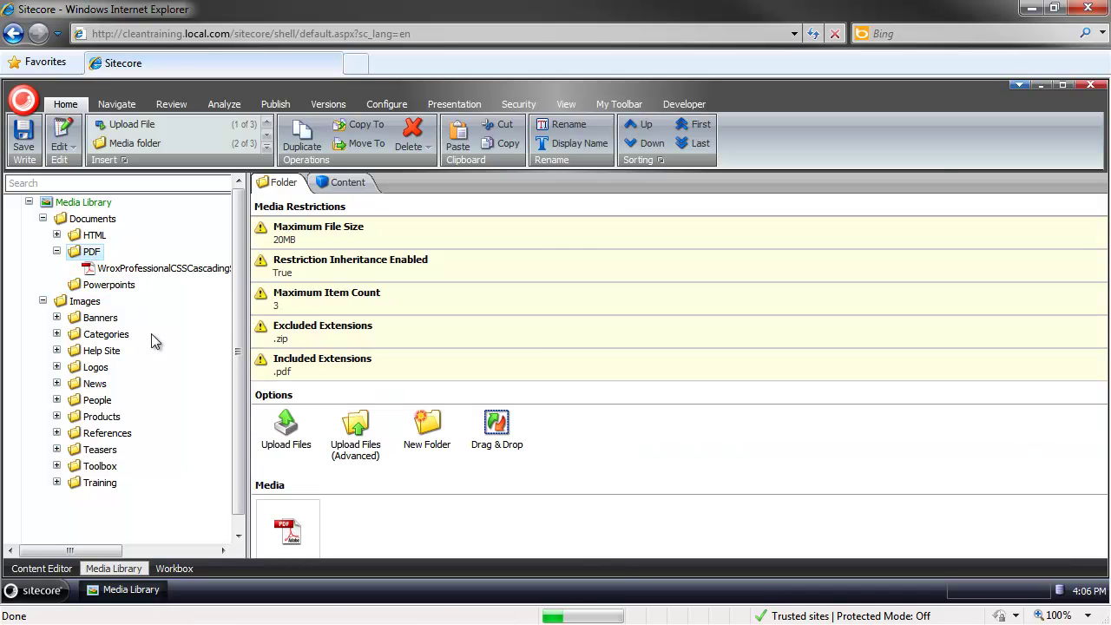
pyautogui.click(57, 251)
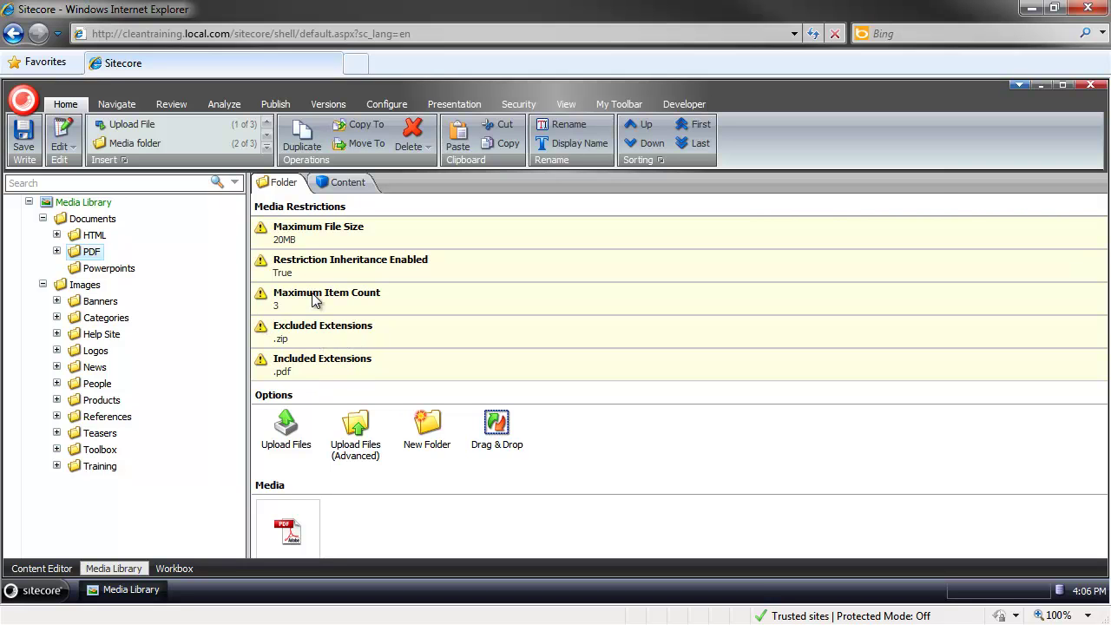
pyautogui.click(101, 272)
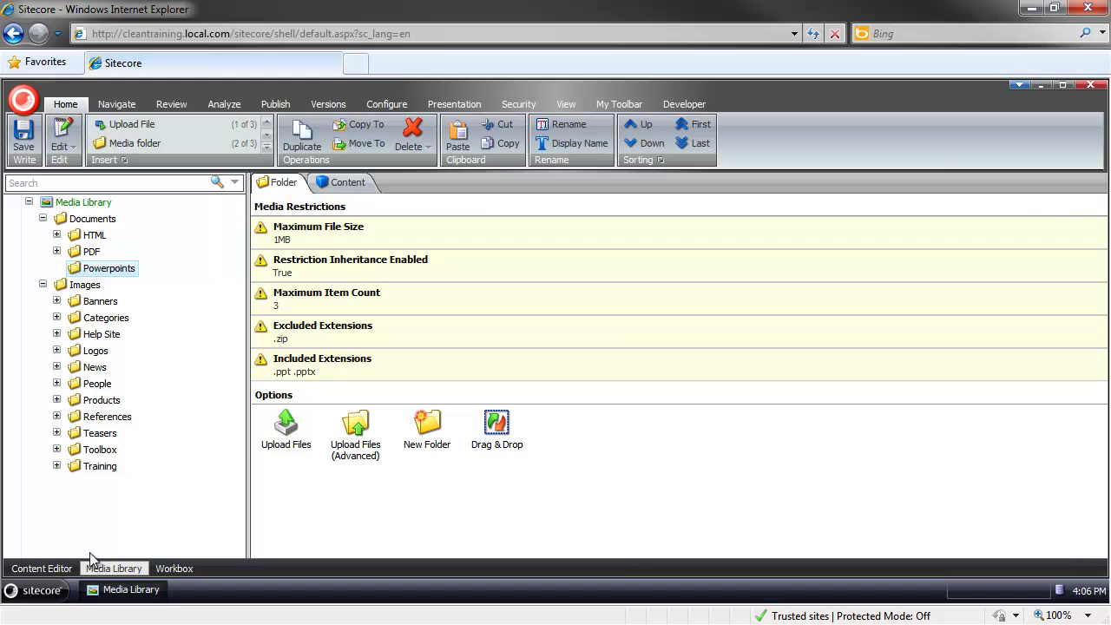
# Step: Examine the extension, file size, item count and parent-setting fields in the content of the Powerpoints and PDF folders
pyautogui.click(348, 184)
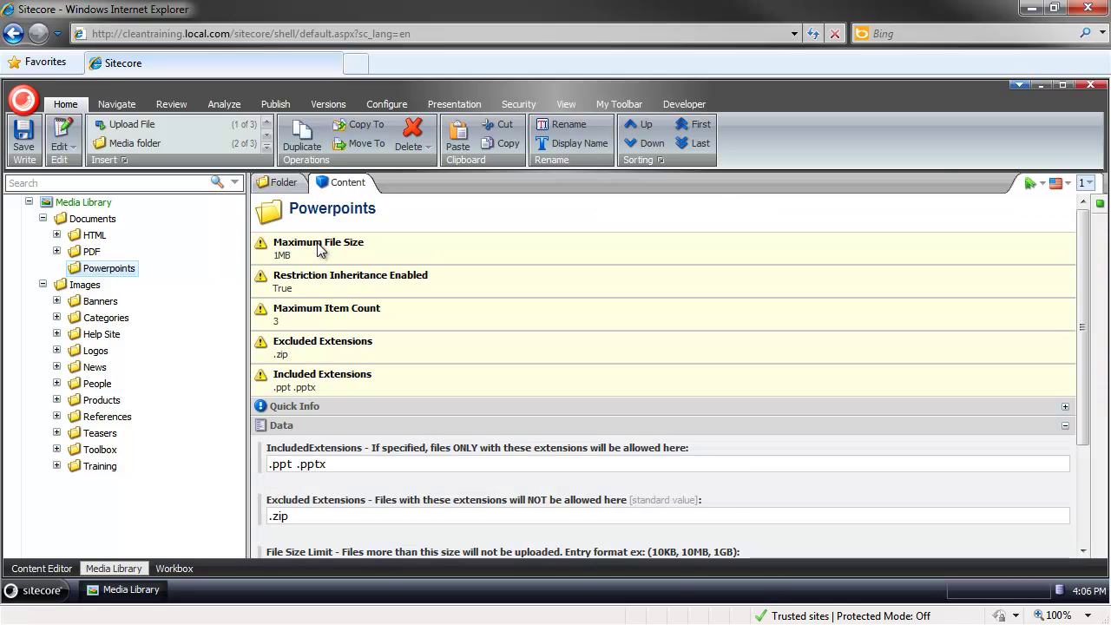
pyautogui.scroll(-3, 333, 374)
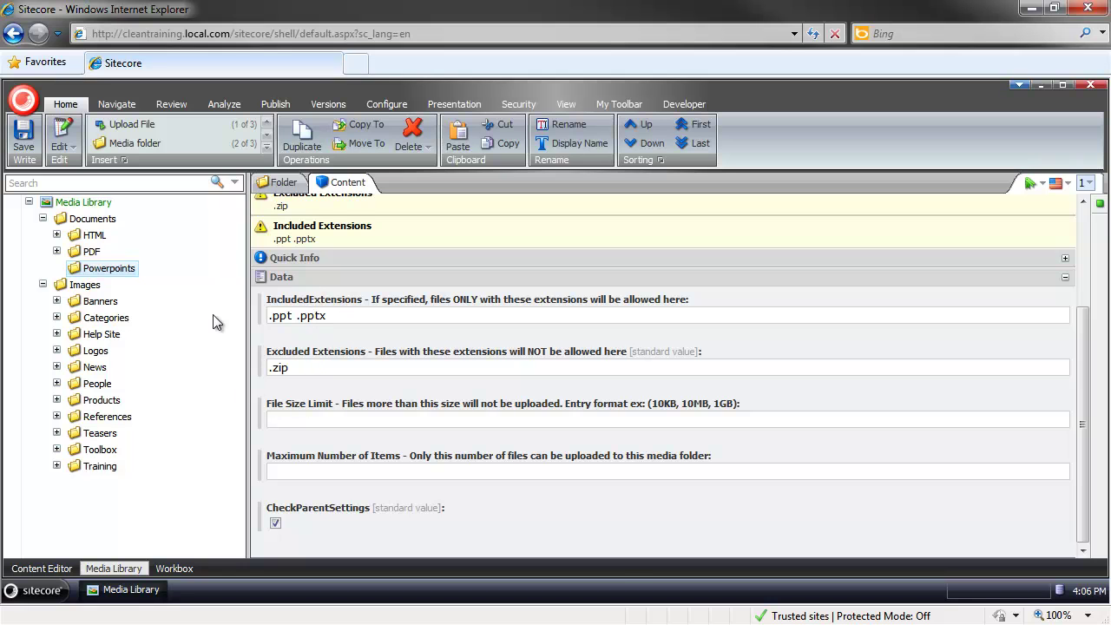
pyautogui.click(93, 253)
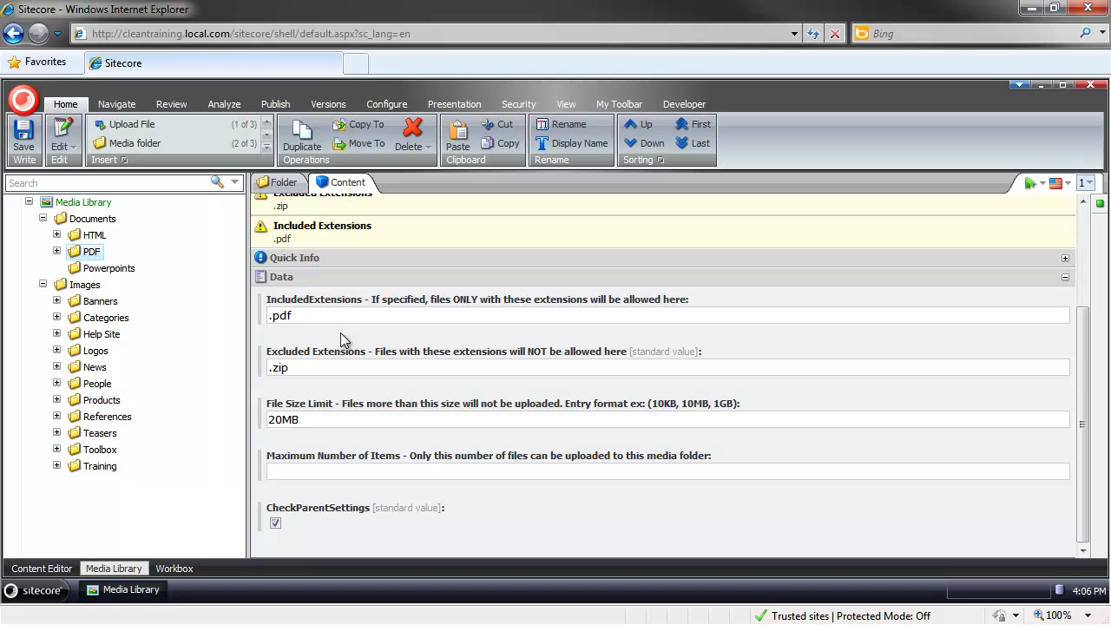
pyautogui.click(317, 317)
pyautogui.click(296, 338)
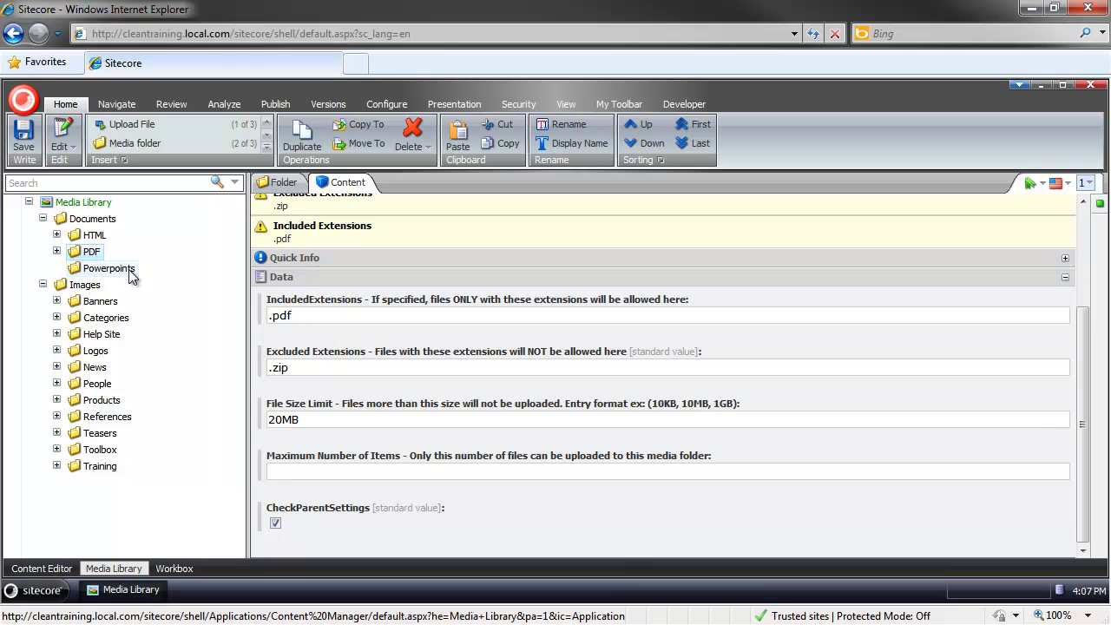
pyautogui.click(316, 317)
pyautogui.click(288, 337)
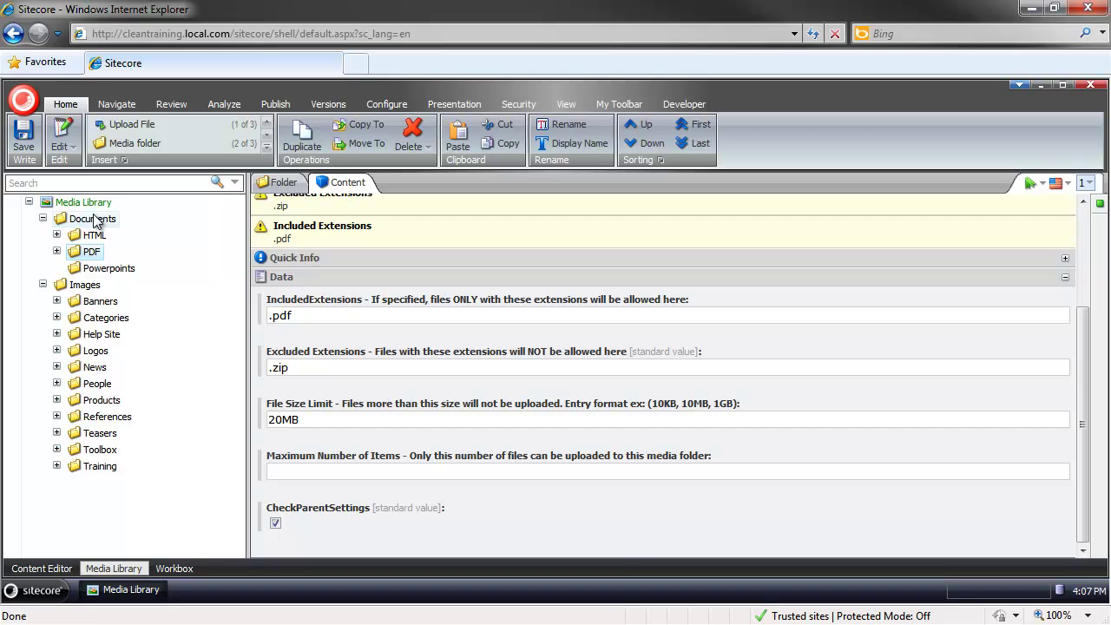
pyautogui.click(56, 251)
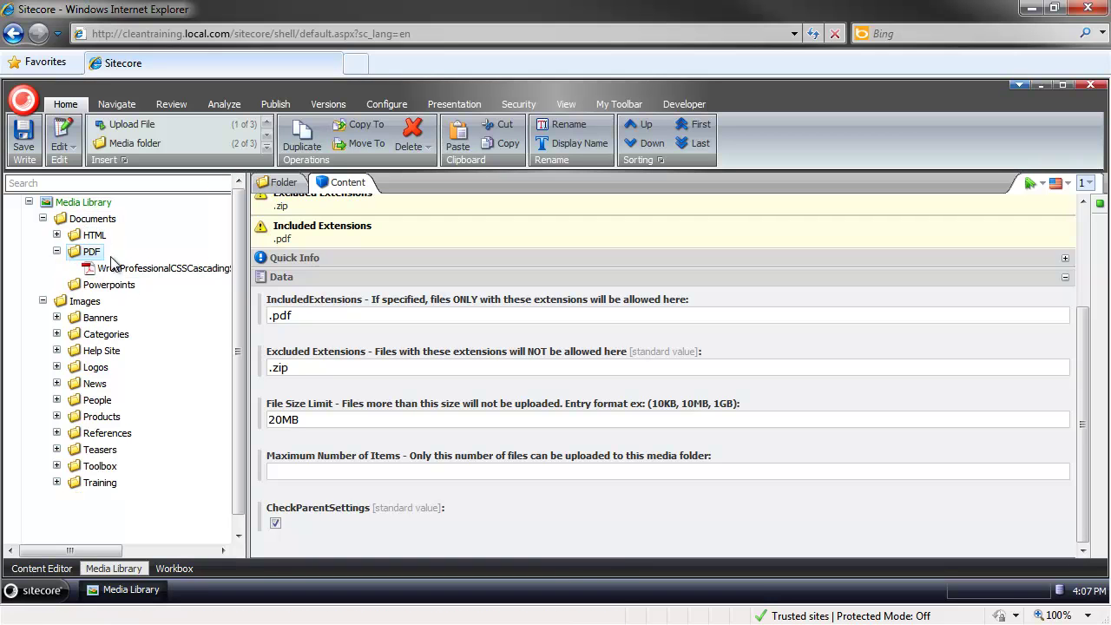
pyautogui.click(302, 320)
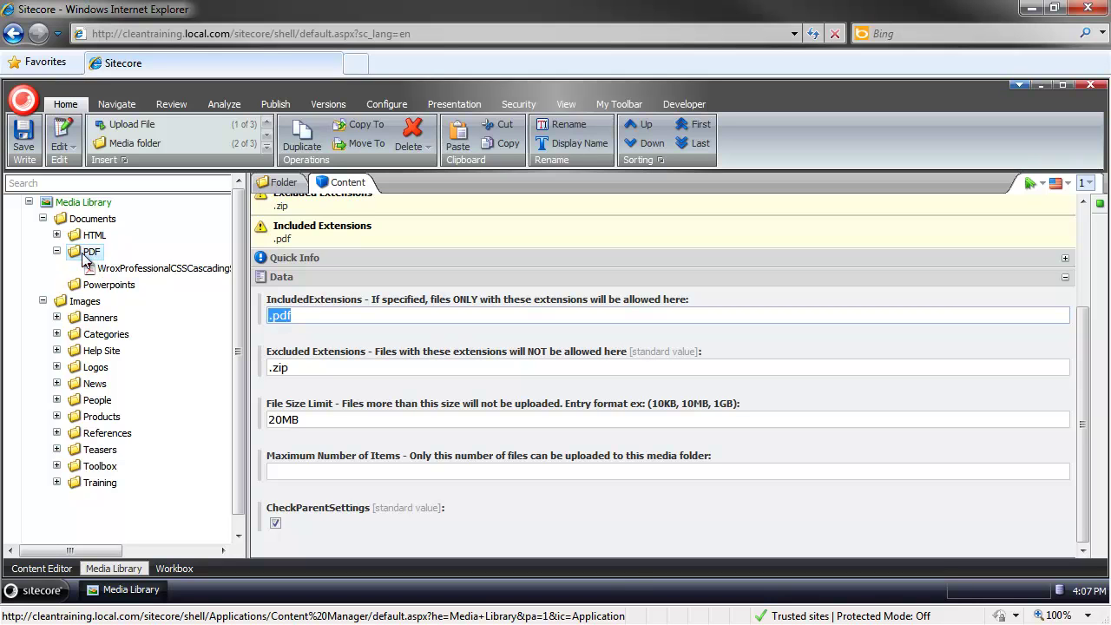
pyautogui.click(304, 318)
pyautogui.moveTo(309, 419); pyautogui.dragTo(248, 423)
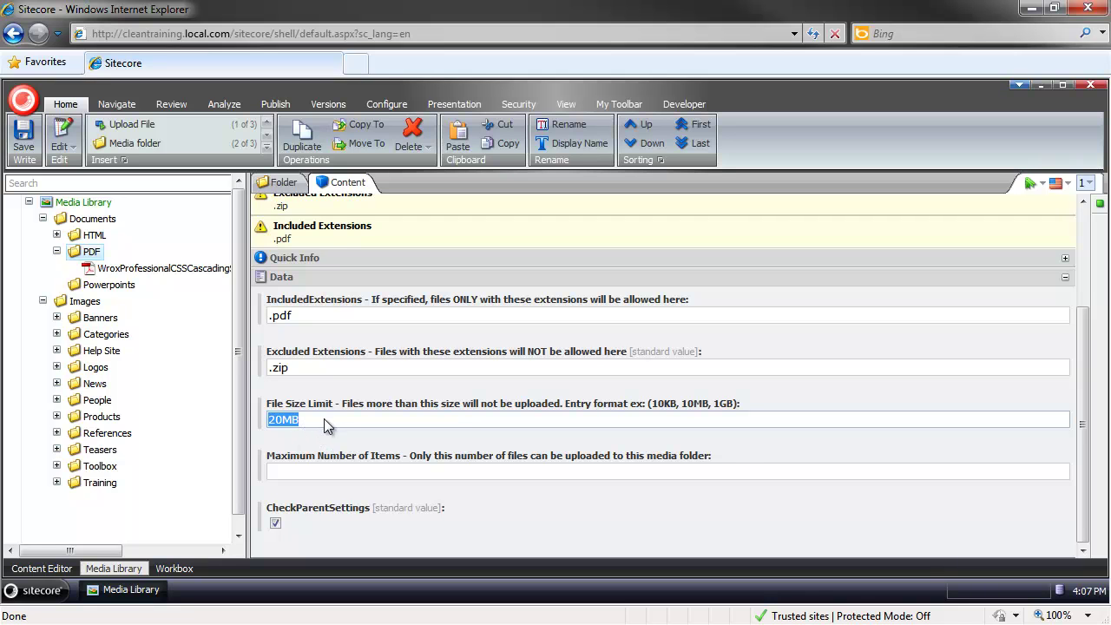
pyautogui.click(113, 286)
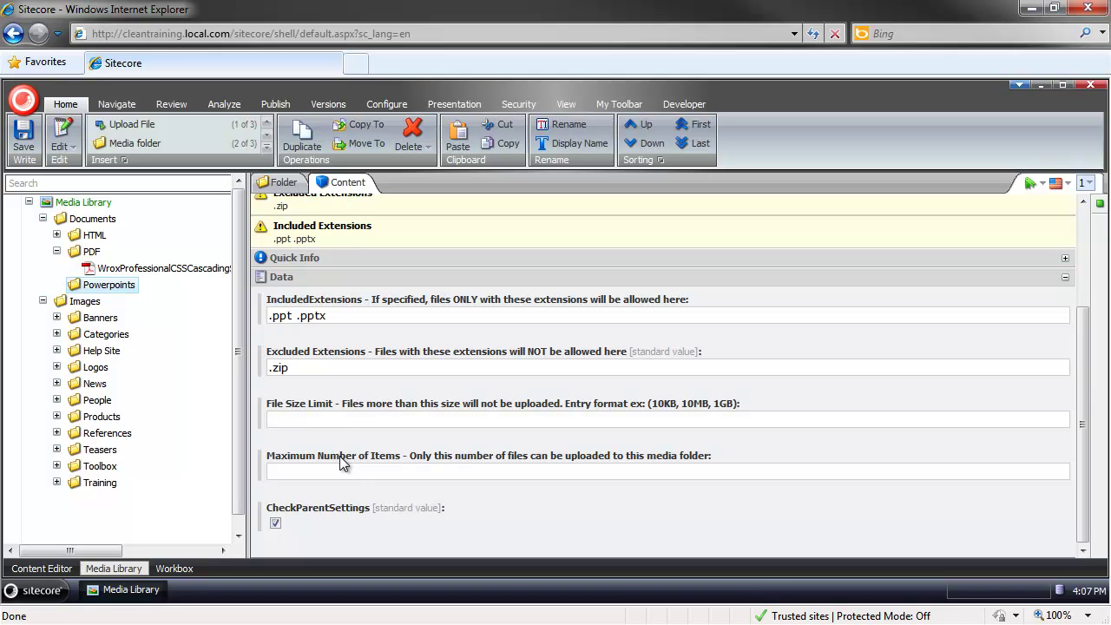
# Step: Return to the folder view and review the HTML folder's subfolders and media restrictions
pyautogui.click(286, 184)
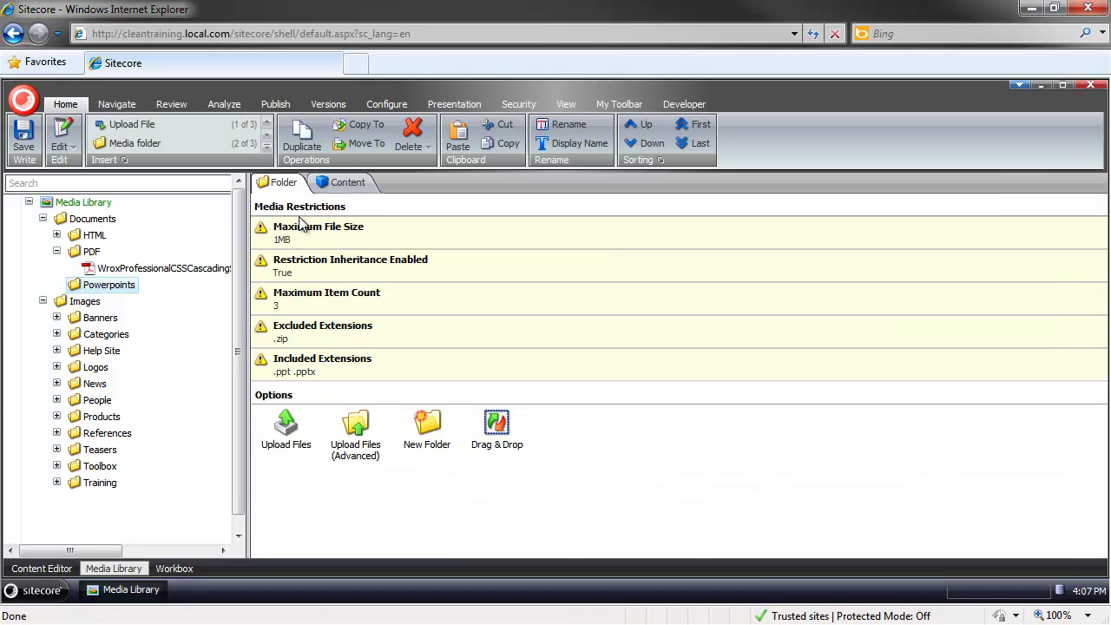
pyautogui.click(56, 251)
pyautogui.click(56, 234)
pyautogui.click(91, 238)
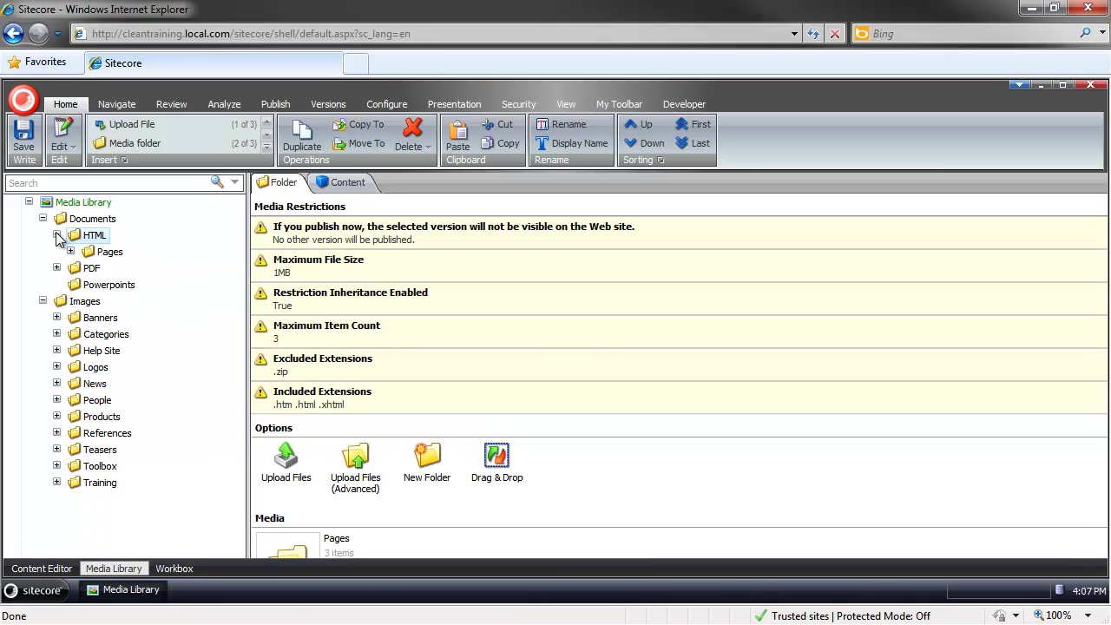
pyautogui.click(56, 236)
# Step: Try to upload fast query sorting.png to the Powerpoints folder with the advanced upload and close the upload dialog
pyautogui.click(108, 269)
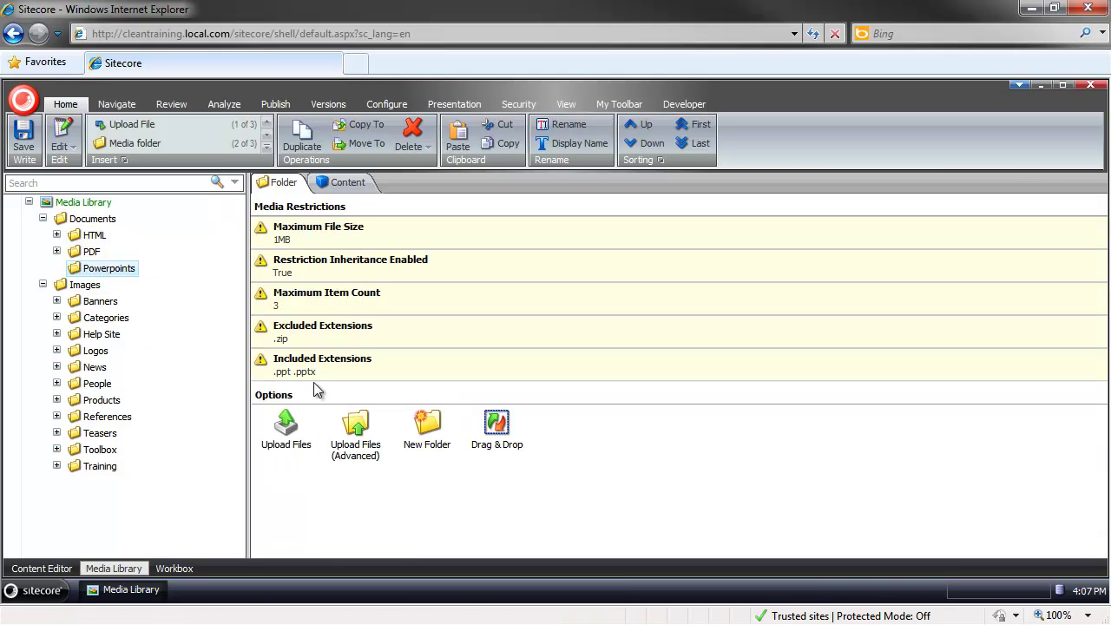
pyautogui.click(363, 447)
pyautogui.moveTo(400, 36); pyautogui.dragTo(829, 129)
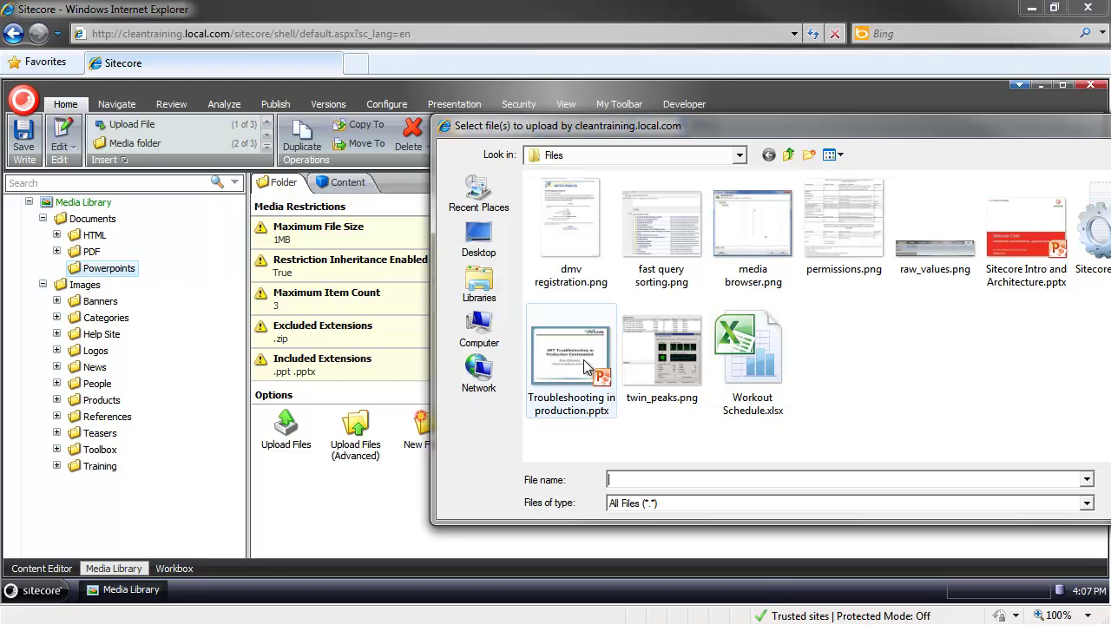
pyautogui.click(662, 228)
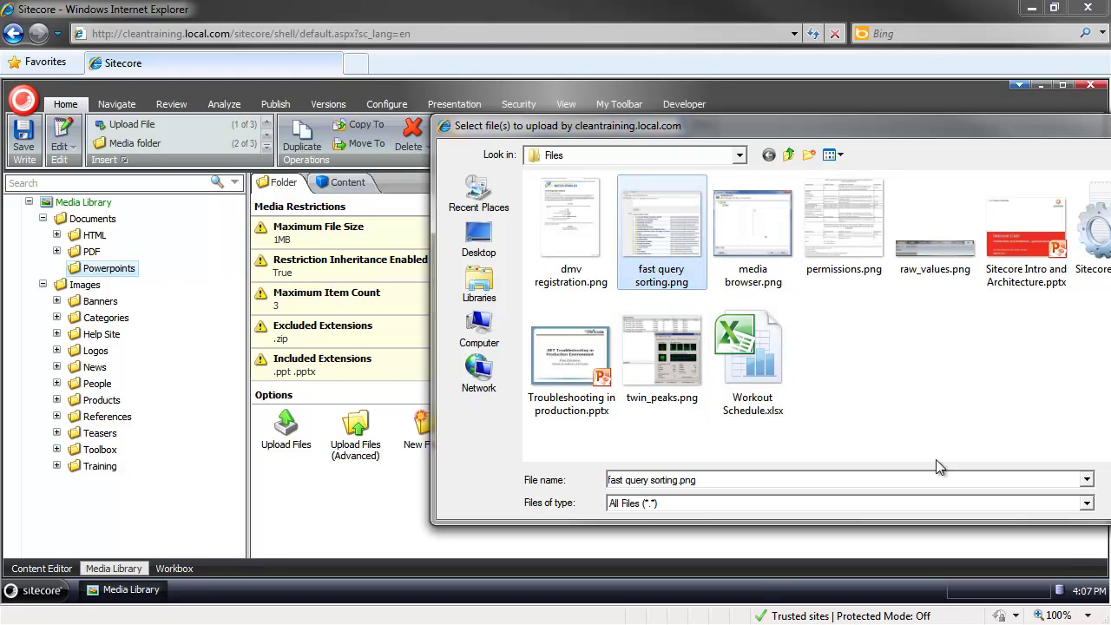
pyautogui.moveTo(764, 125); pyautogui.dragTo(563, 103)
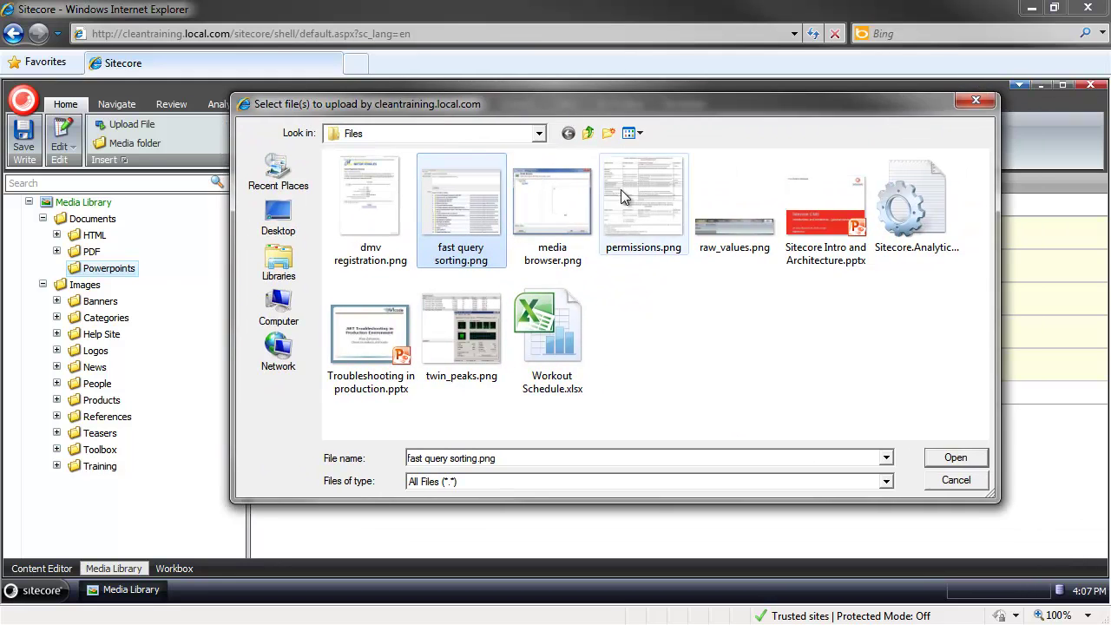
pyautogui.click(955, 458)
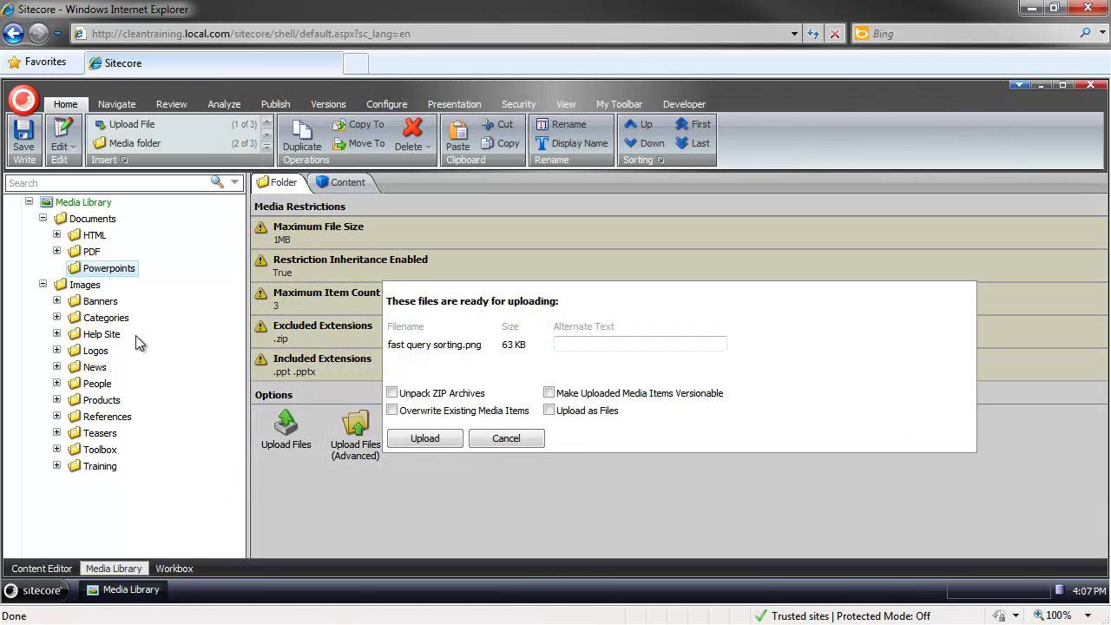
pyautogui.click(434, 437)
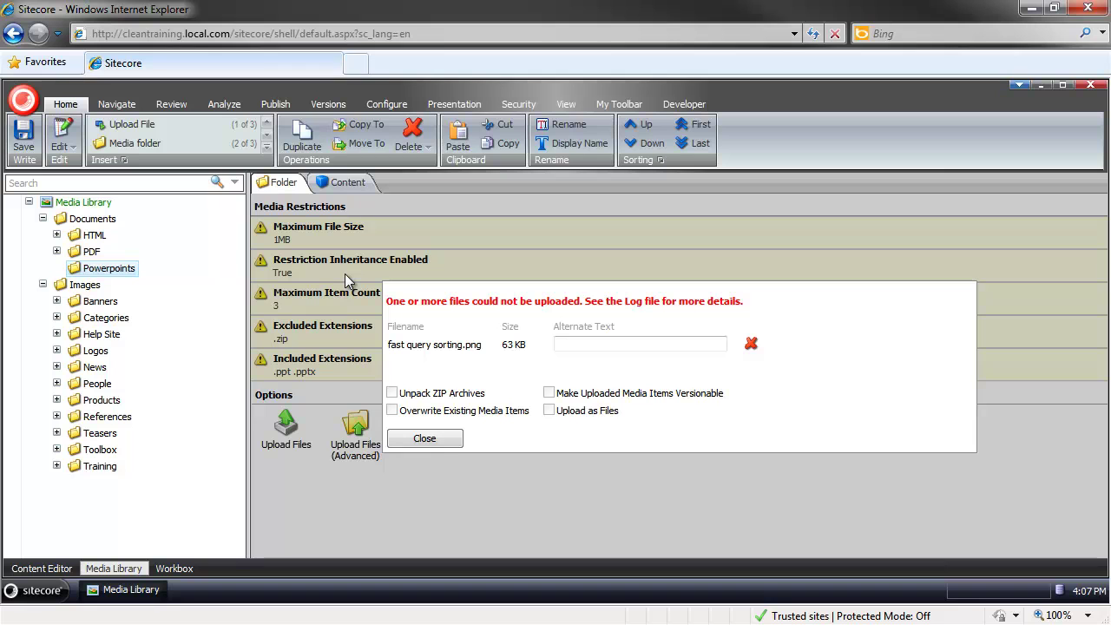
pyautogui.click(427, 440)
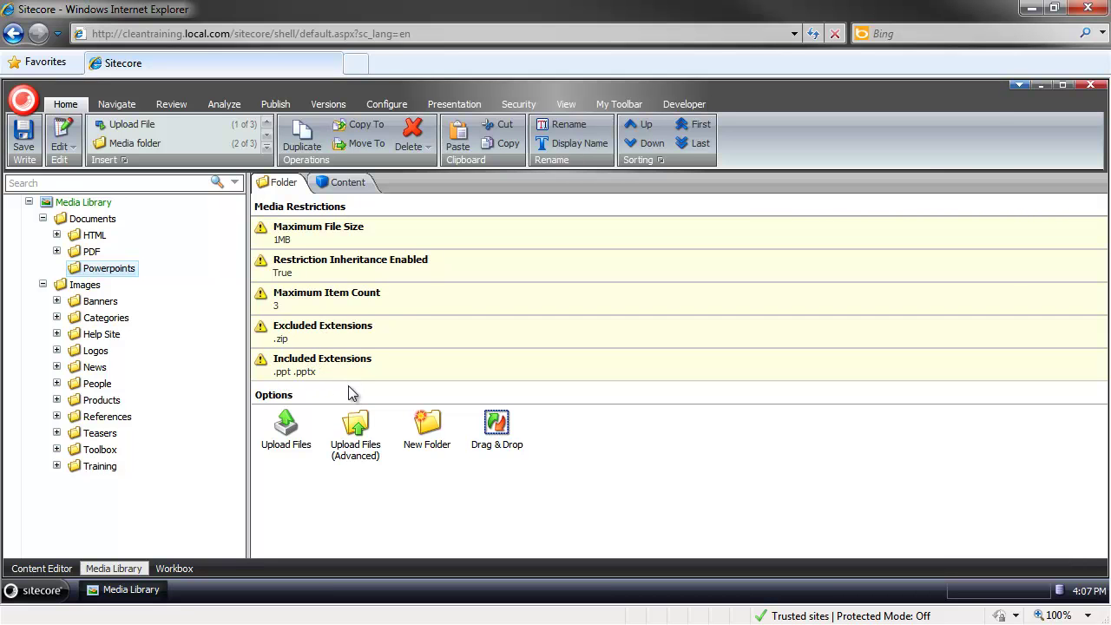
# Step: Upload Troubleshooting in production.pptx to the Powerpoints folder with the advanced upload and select the folder
pyautogui.click(356, 430)
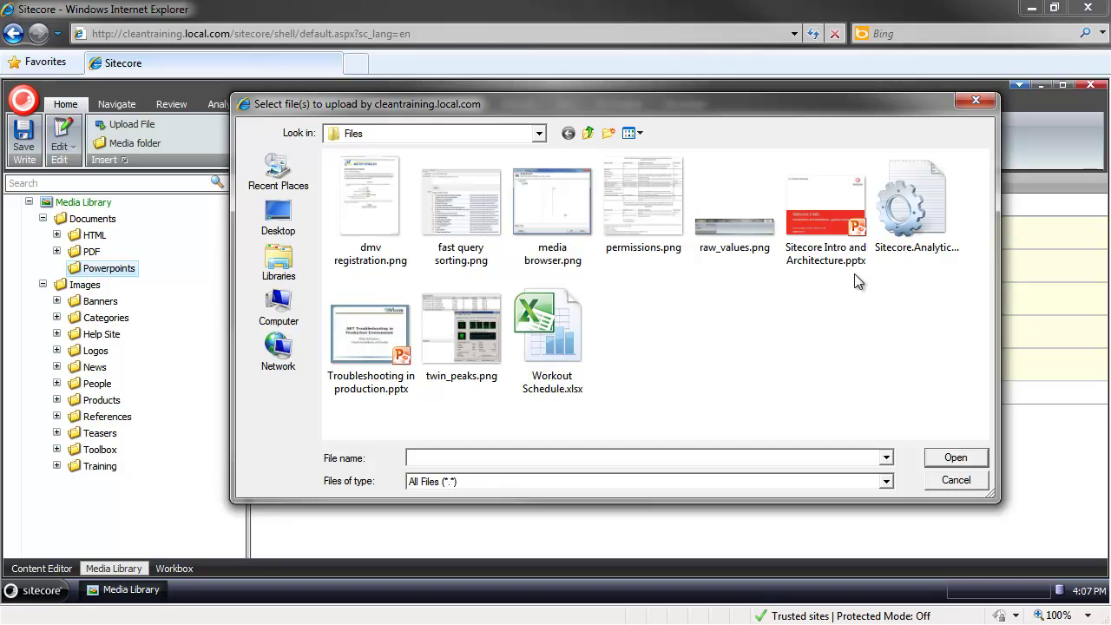
pyautogui.click(399, 343)
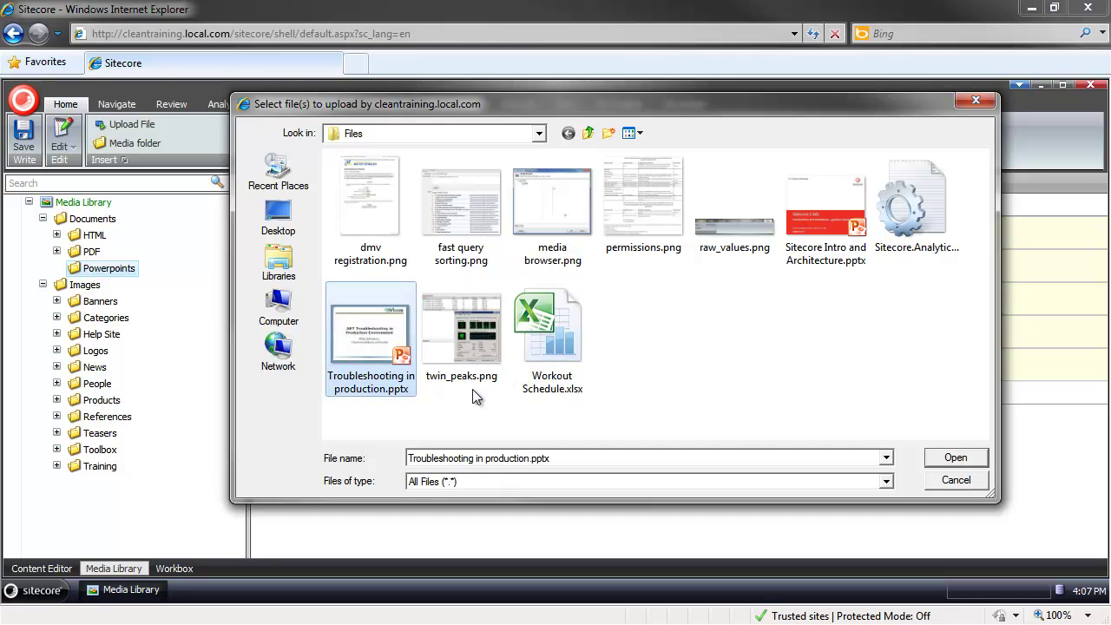
pyautogui.click(959, 457)
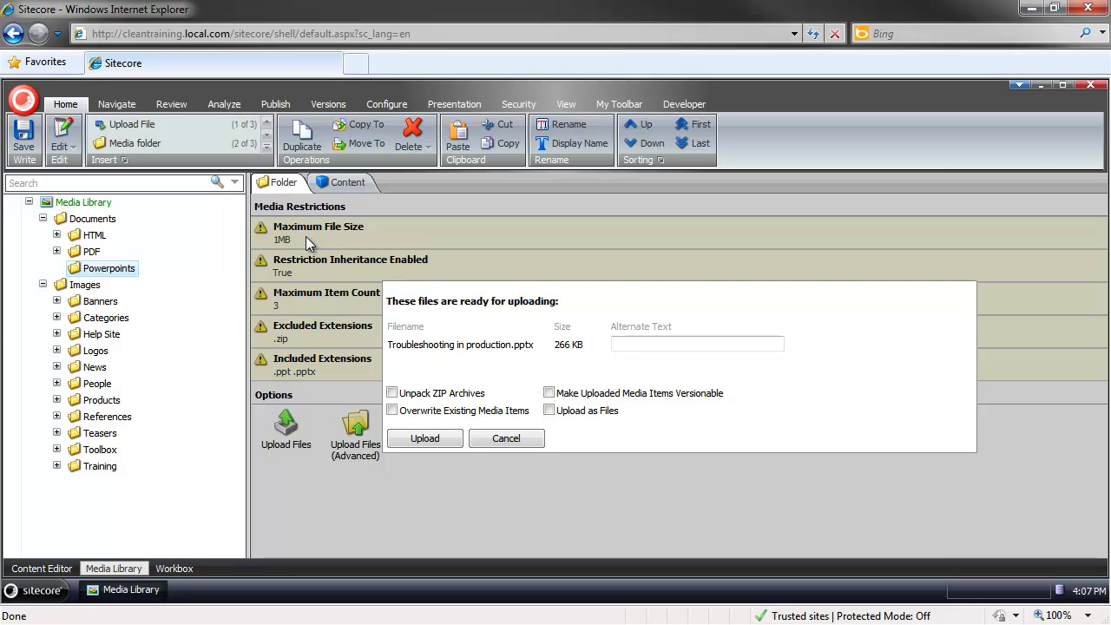
pyautogui.click(424, 440)
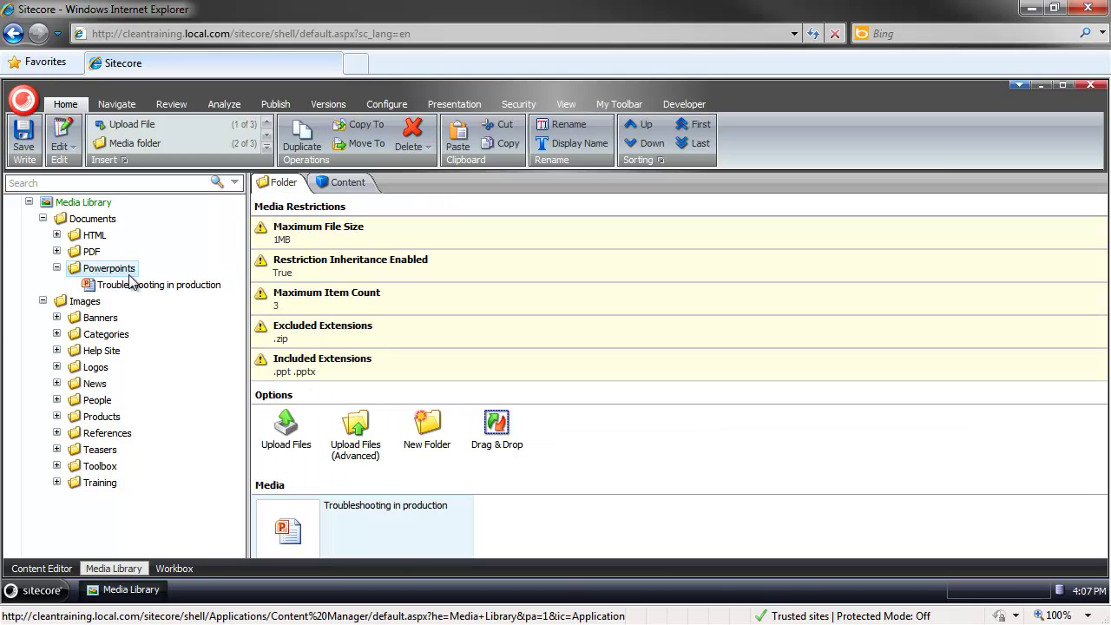
pyautogui.click(125, 272)
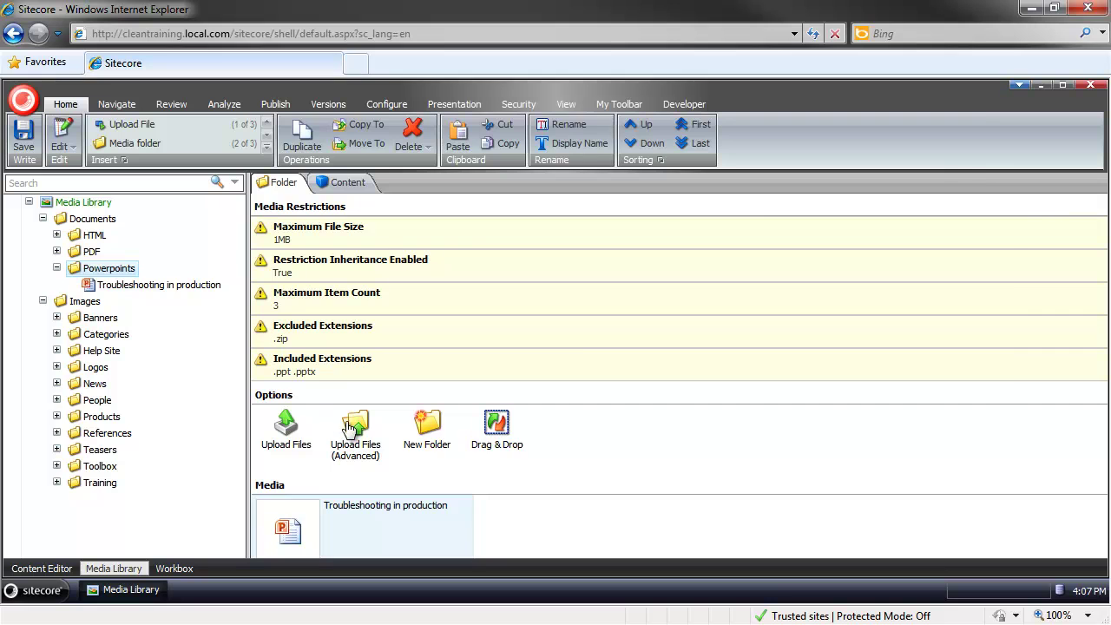
# Step: Try to upload Sitecore Intro and Architecture.pptx, fast query sorting.png, media browser.png and permissions.png together to the Powerpoints folder, closing the upload dialog
pyautogui.click(354, 432)
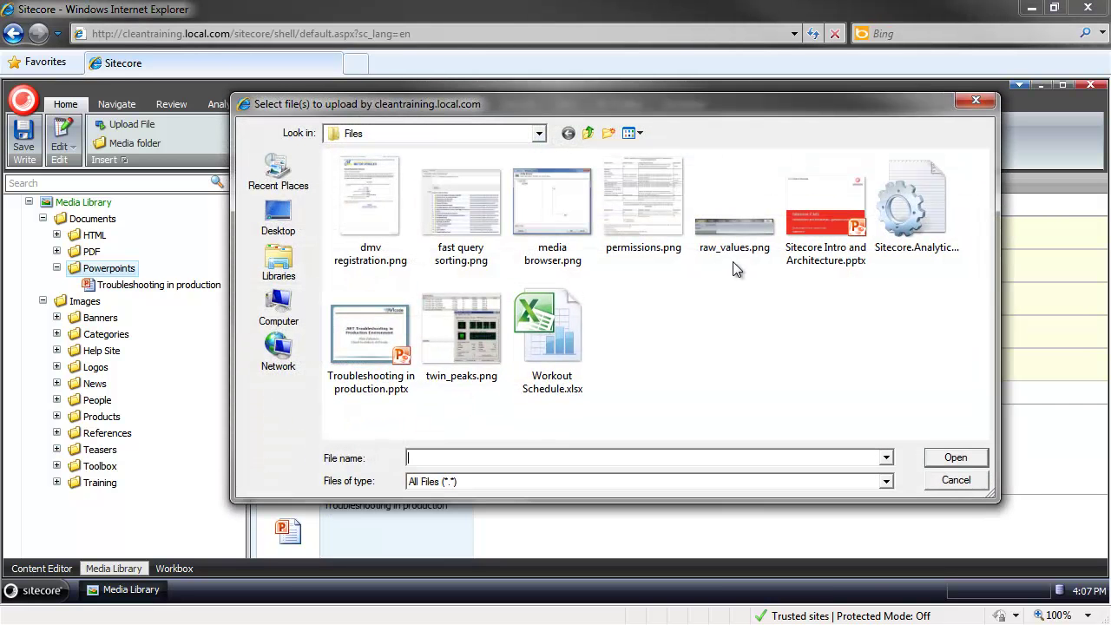
pyautogui.click(461, 208)
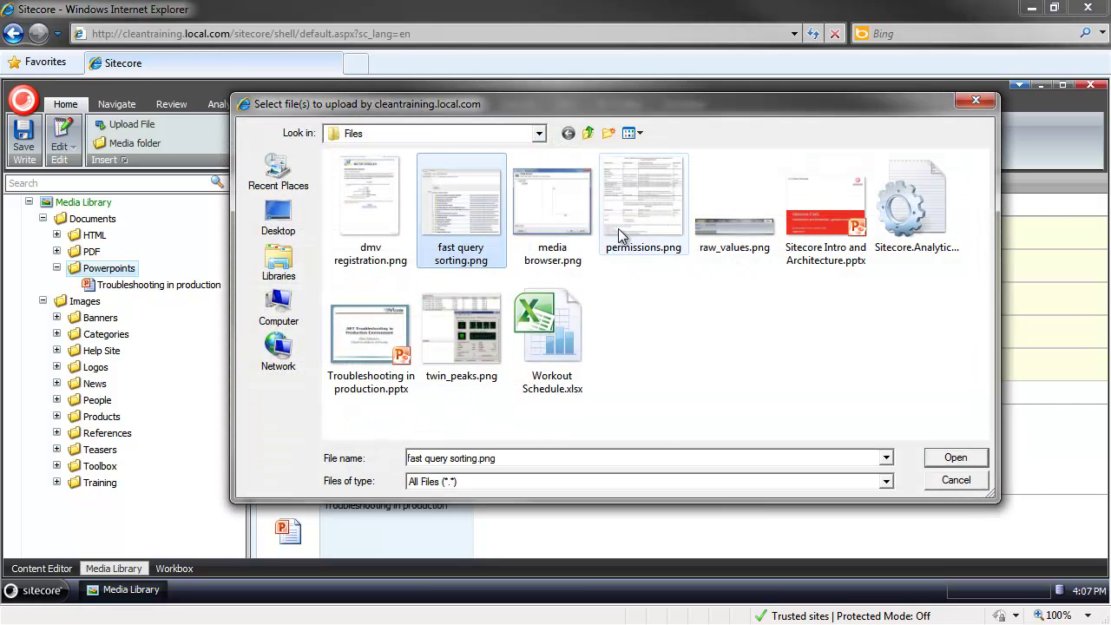
pyautogui.keyDown('shift'); pyautogui.click(676, 234); pyautogui.keyUp('shift')
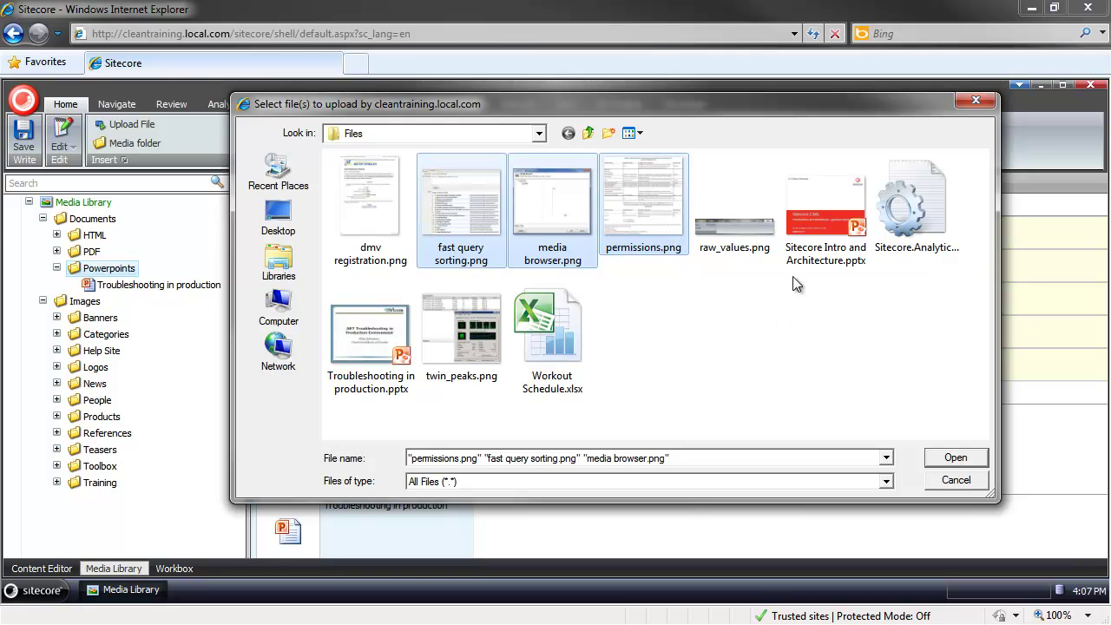
pyautogui.keyDown('ctrl'); pyautogui.click(826, 208); pyautogui.keyUp('ctrl')
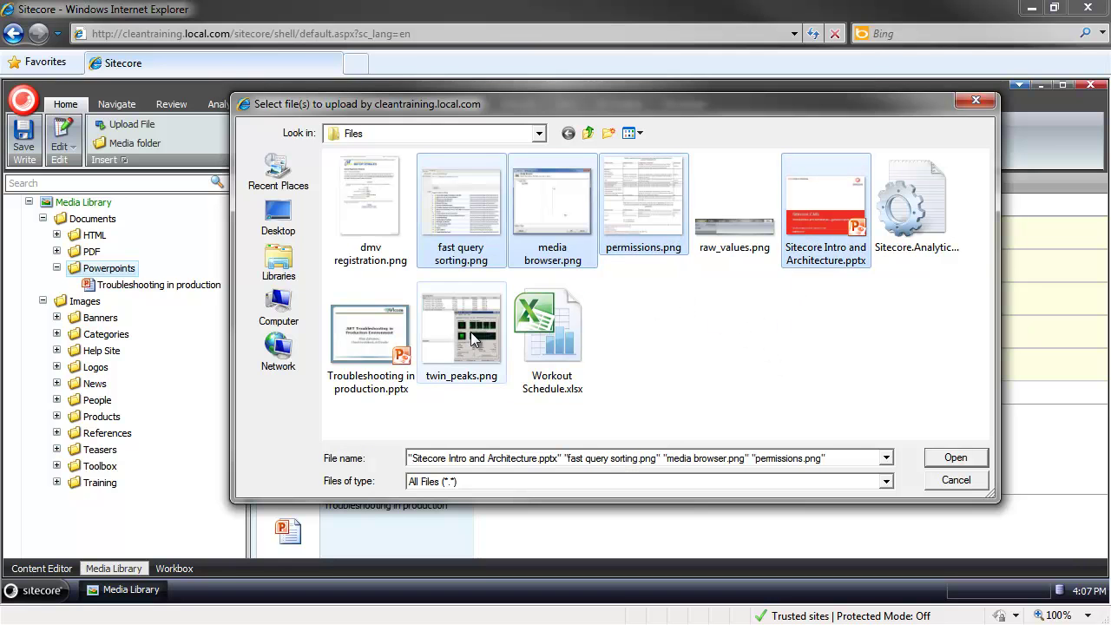
pyautogui.click(951, 458)
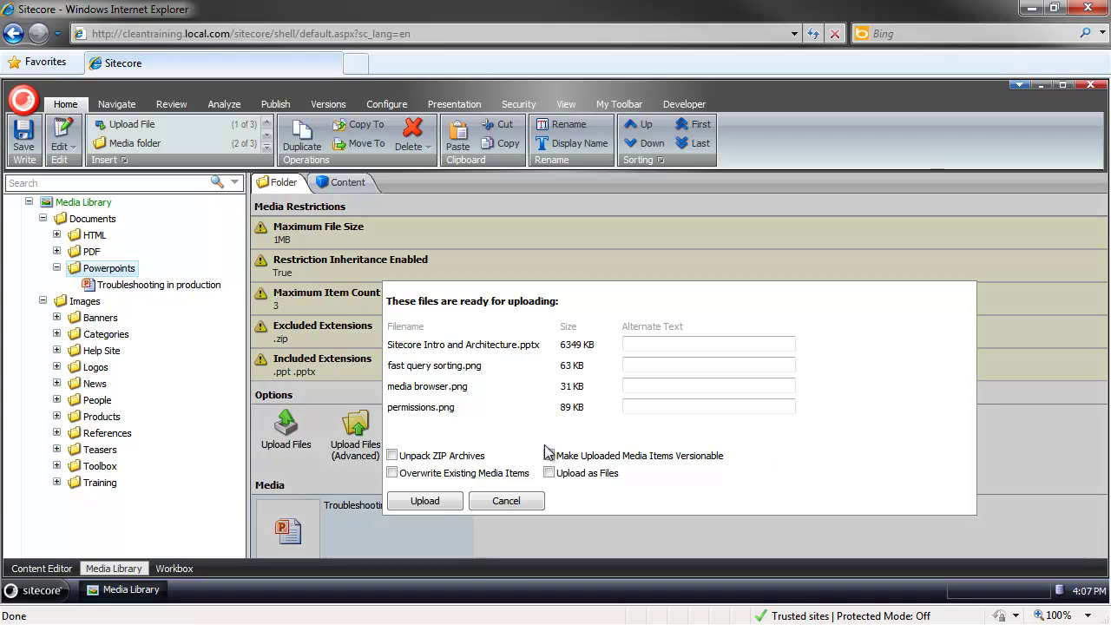
pyautogui.click(424, 501)
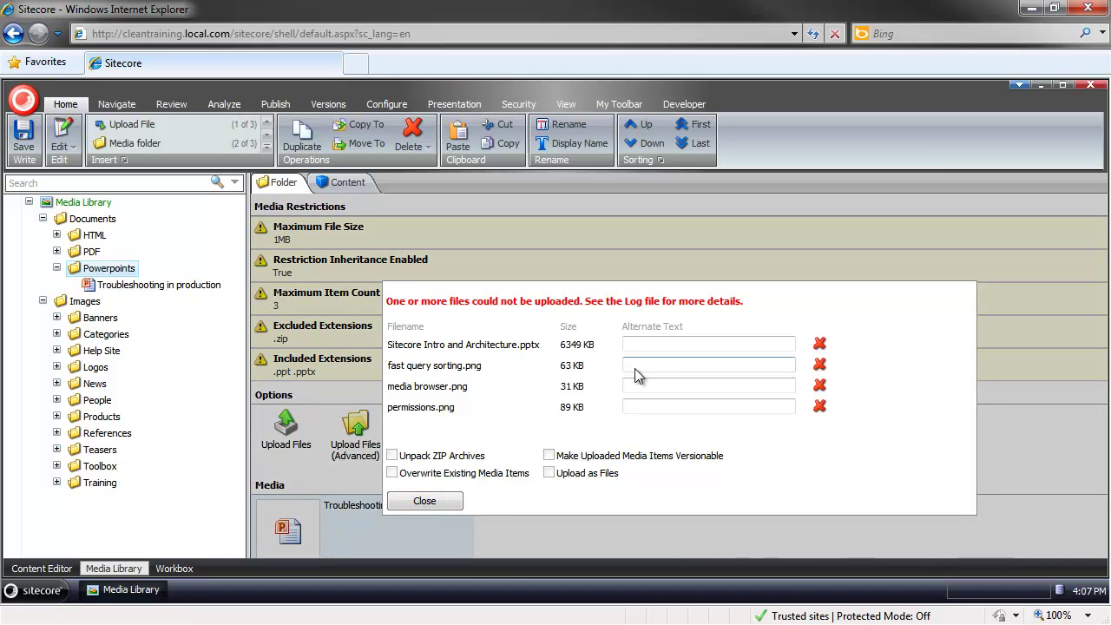
pyautogui.click(438, 501)
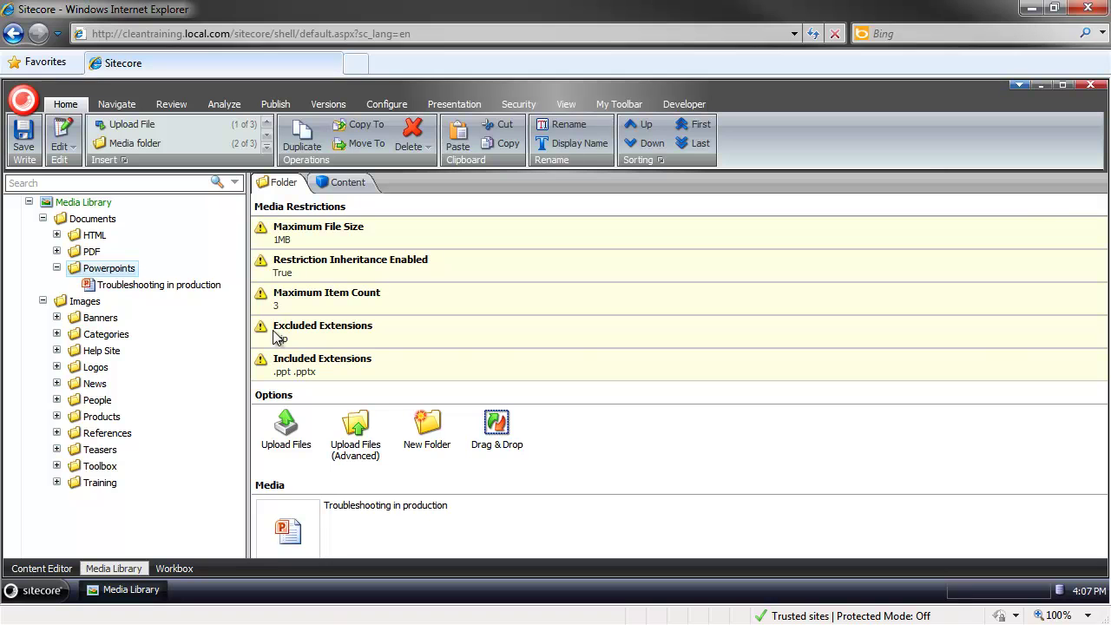
# Step: Try to upload only Sitecore Intro and Architecture.pptx to the Powerpoints folder with the advanced upload and close the dialog
pyautogui.click(347, 431)
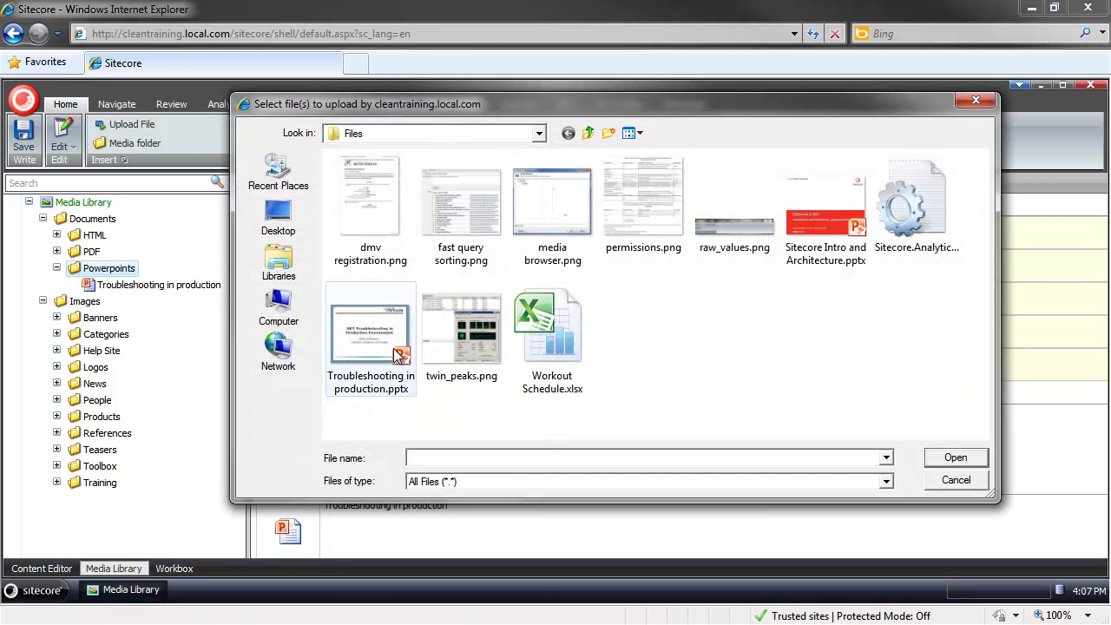
pyautogui.click(826, 253)
pyautogui.doubleClick(818, 231)
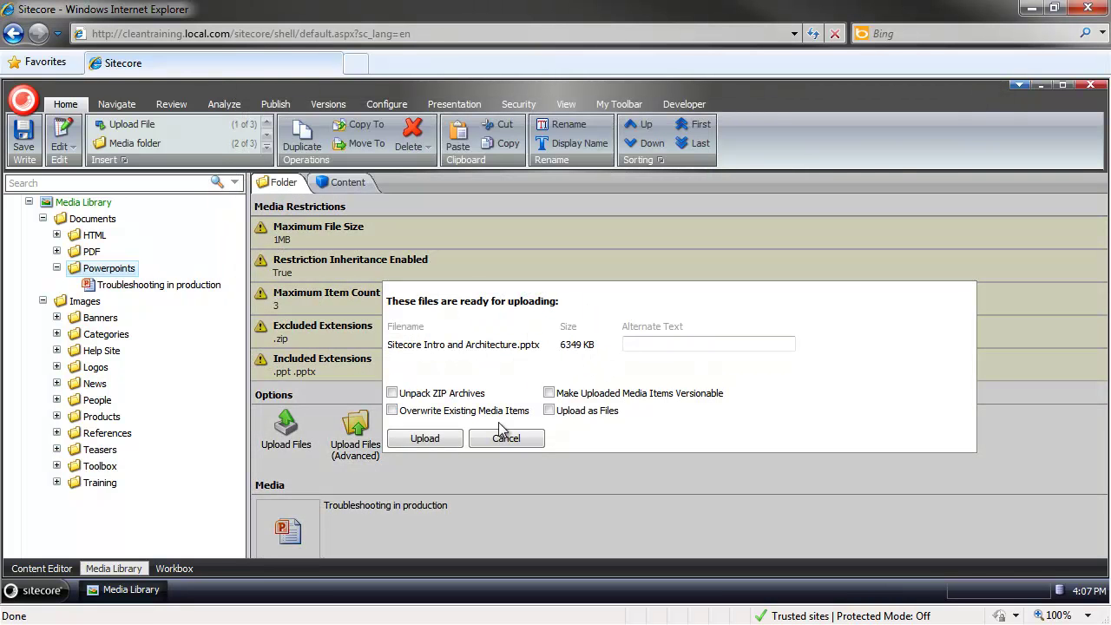
pyautogui.click(440, 441)
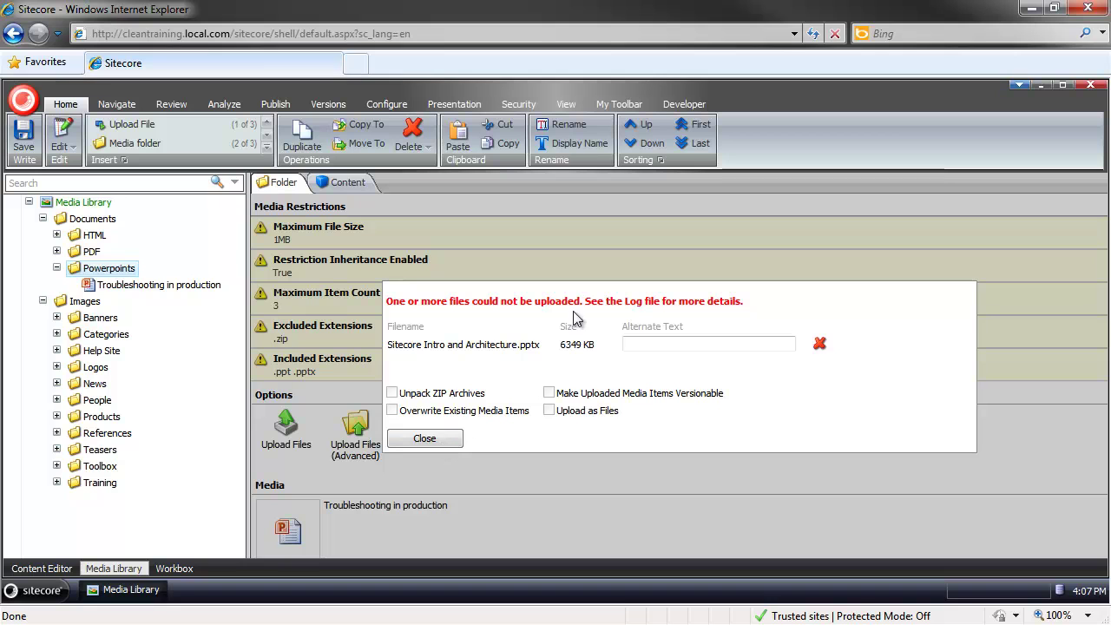
pyautogui.click(427, 441)
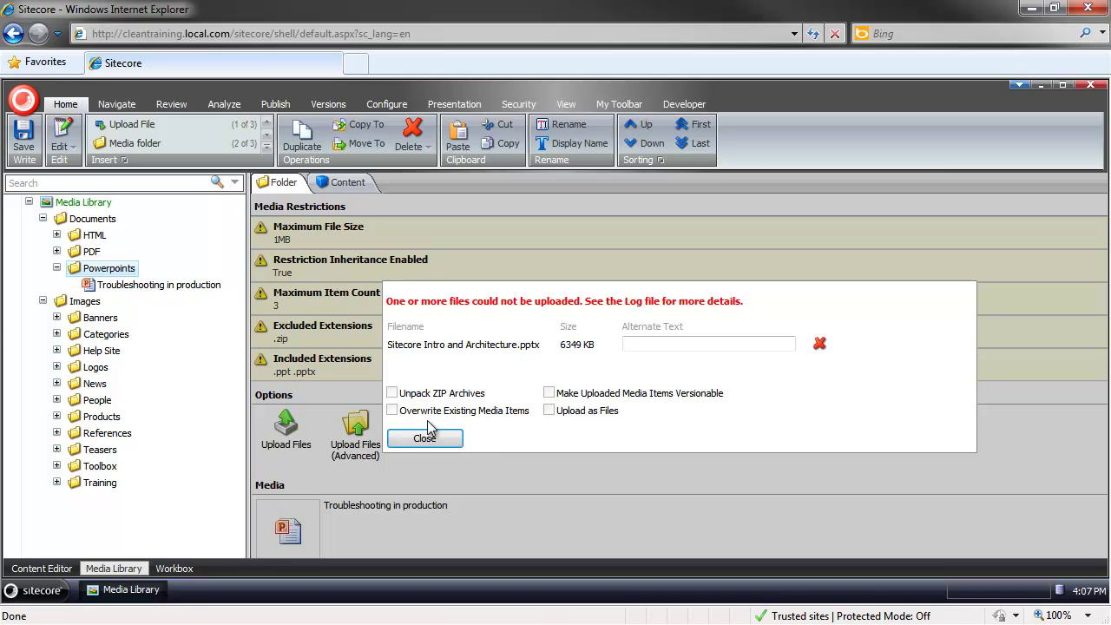
# Step: Collapse the Powerpoints folder and examine the media restrictions and content fields of the Toolbox folder under Images
pyautogui.click(56, 269)
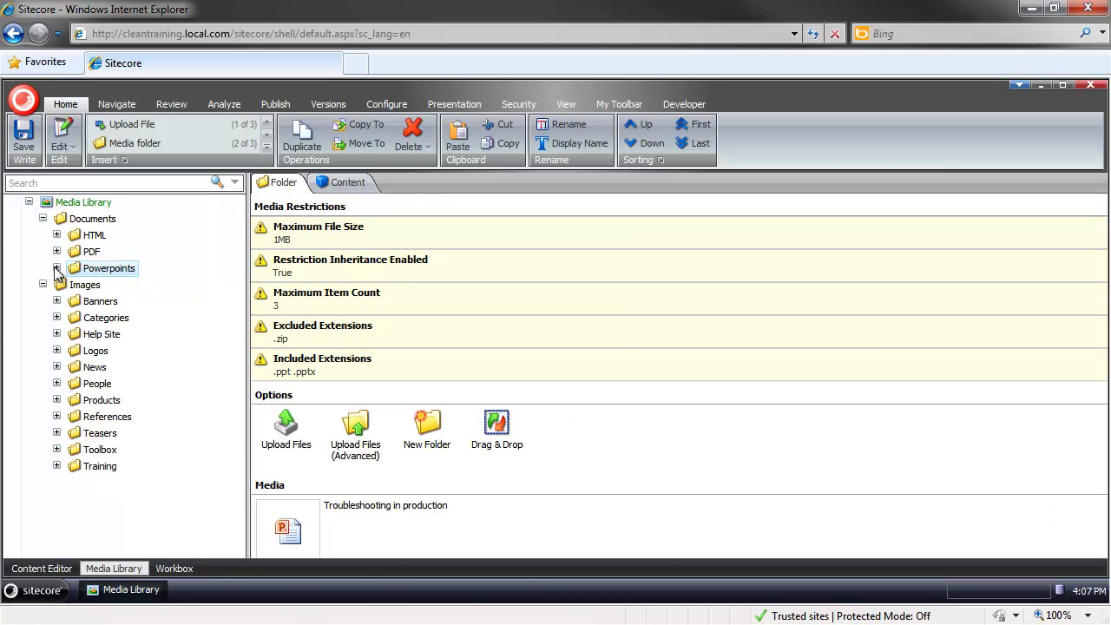
pyautogui.click(57, 450)
pyautogui.click(100, 450)
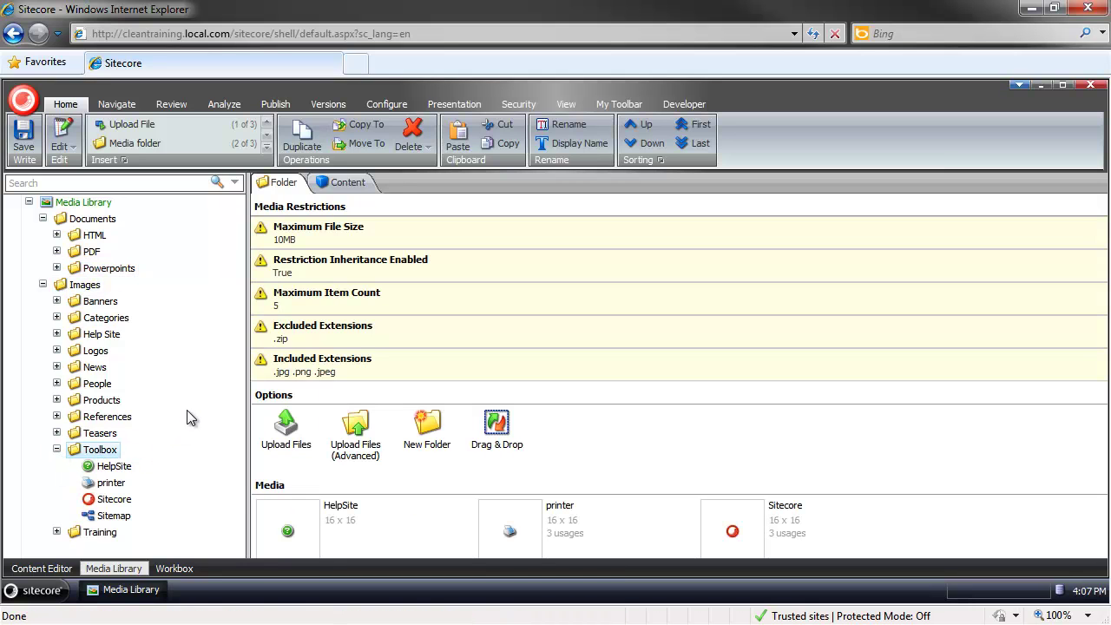
pyautogui.click(343, 182)
pyautogui.scroll(-2, 295, 395)
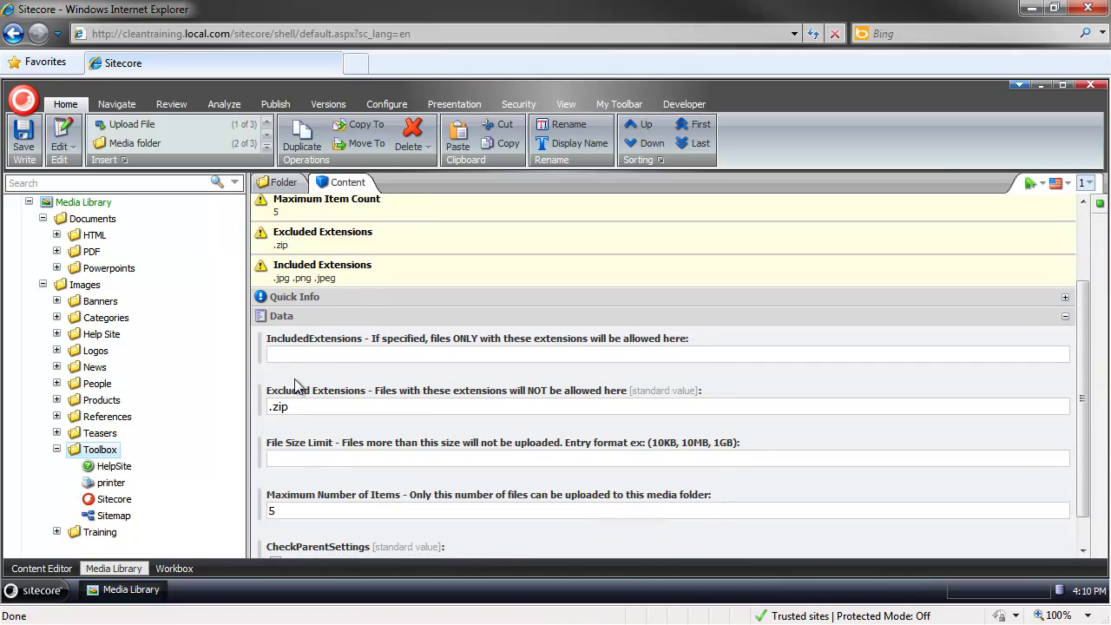
pyautogui.scroll(-2, 296, 439)
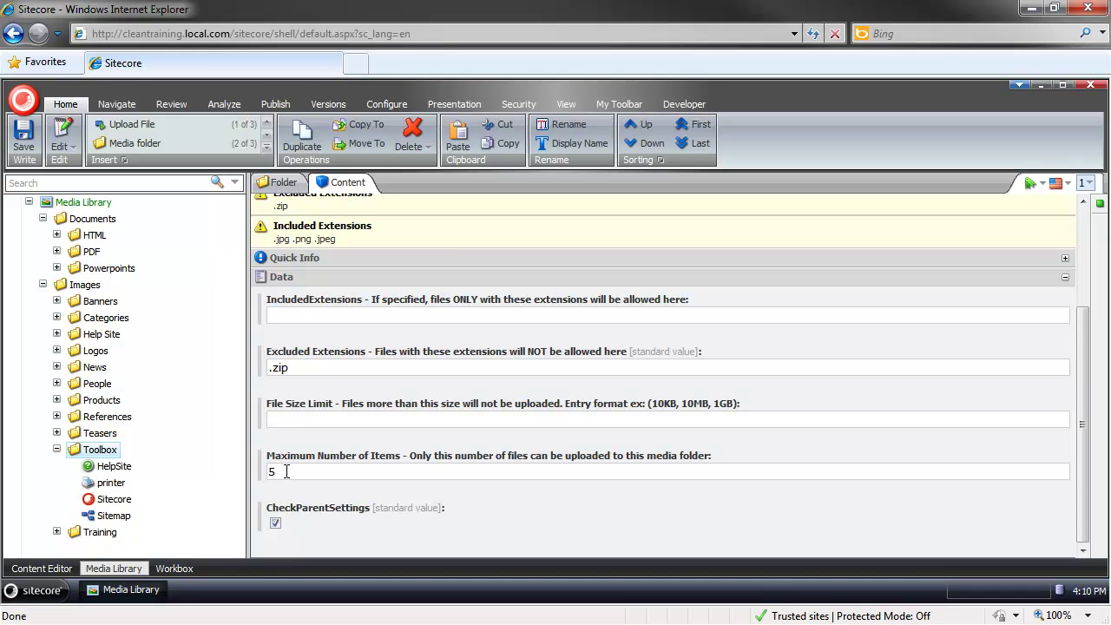
# Step: Clear the Toolbox folder's Maximum Number of Items and save the item
pyautogui.click(286, 472)
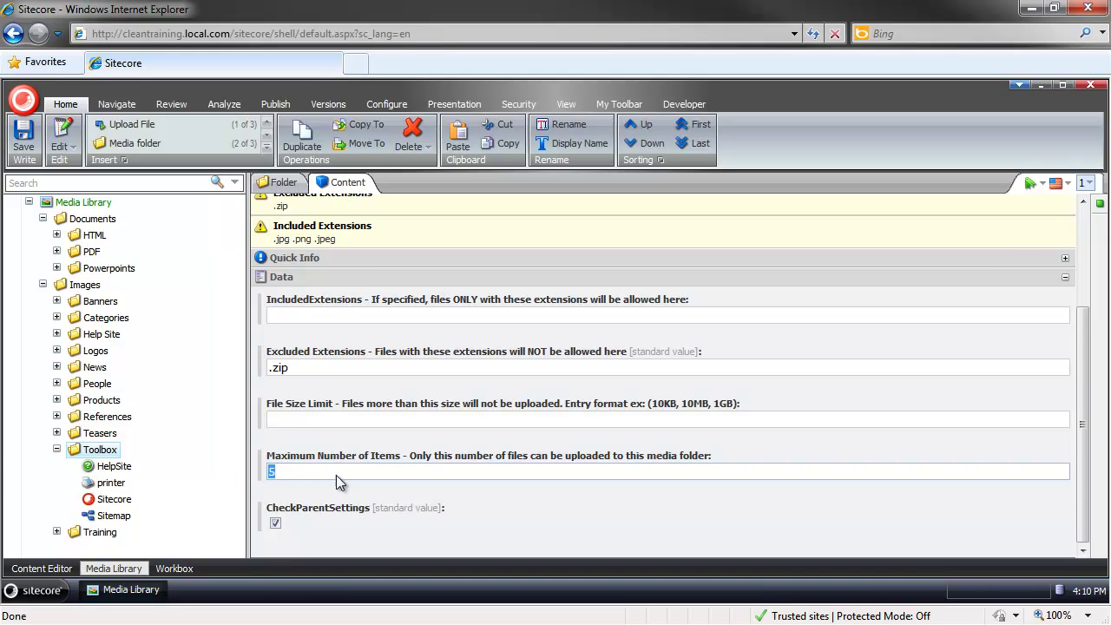
pyautogui.press('BackSpace')
pyautogui.hotkey('ctrl', 's')
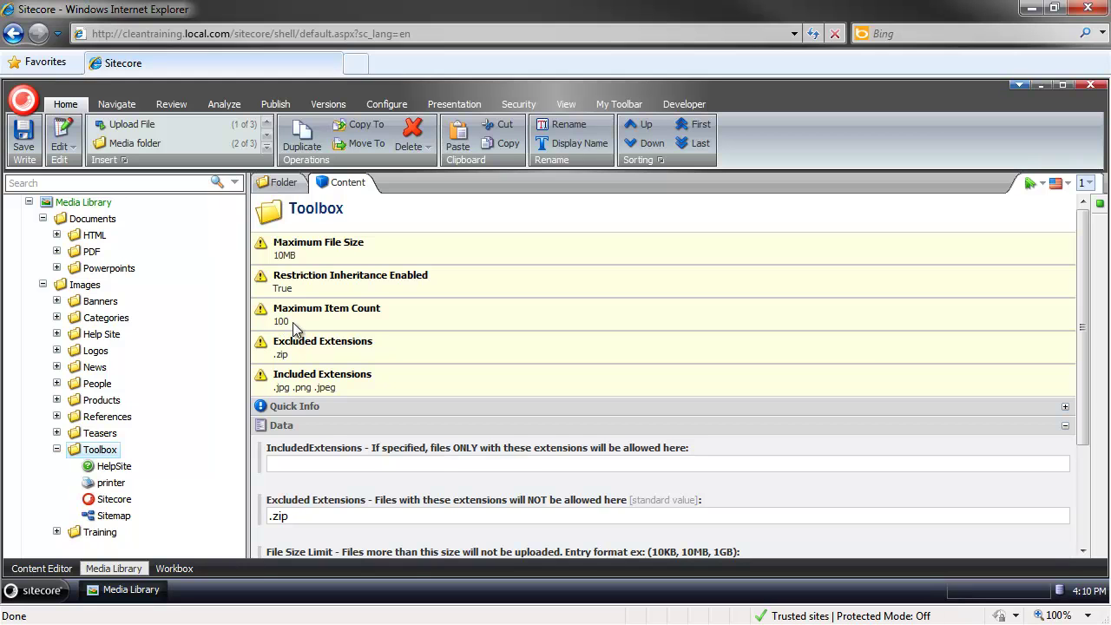
# Step: Set the Toolbox folder's Maximum Number of Items to 5, save, and check the Maximum Item Count restriction
pyautogui.scroll(-3, 285, 328)
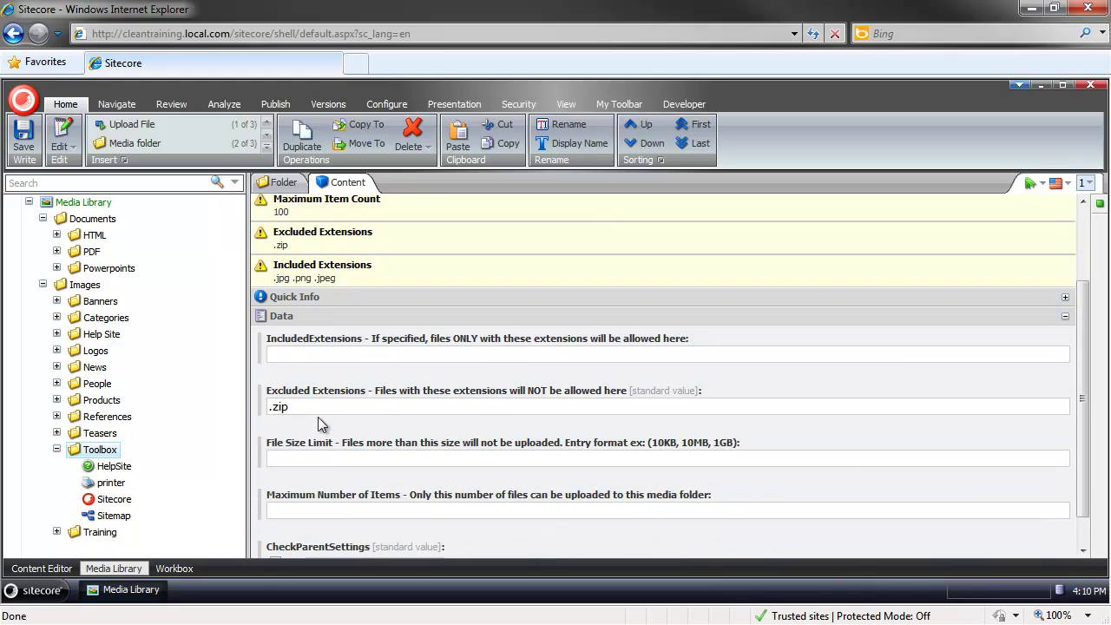
pyautogui.click(290, 505)
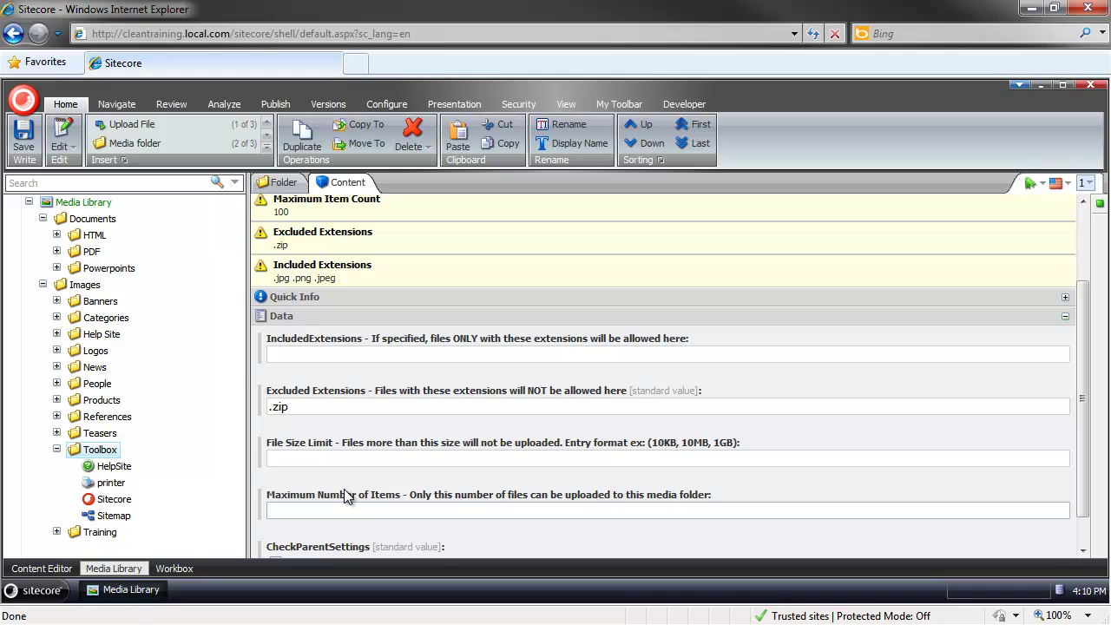
pyautogui.scroll(-1, 338, 474)
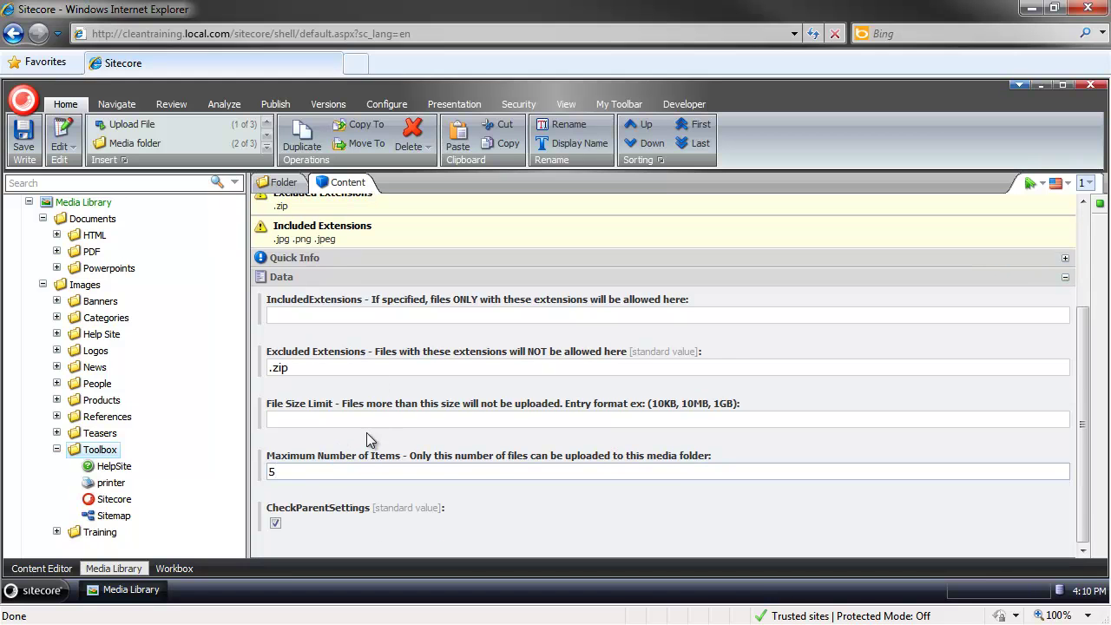
pyautogui.click(23, 137)
pyautogui.scroll(3, 329, 391)
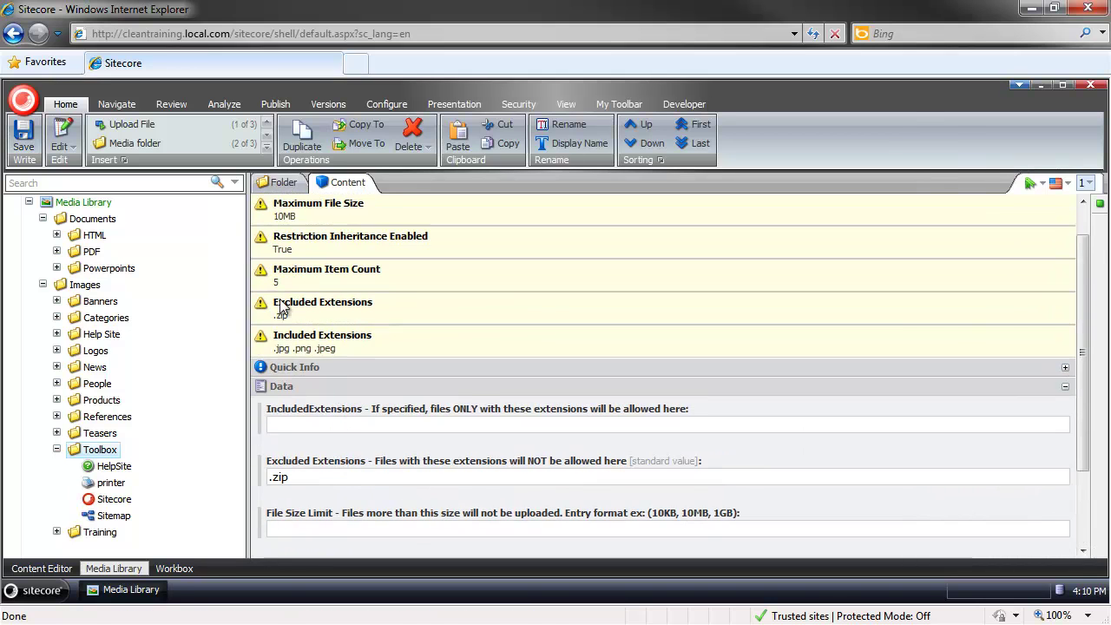
# Step: Upload fast query sorting.png and media browser.png together to the Toolbox folder with the advanced upload, and inspect the fast query sorting item
pyautogui.click(278, 183)
pyautogui.click(114, 466)
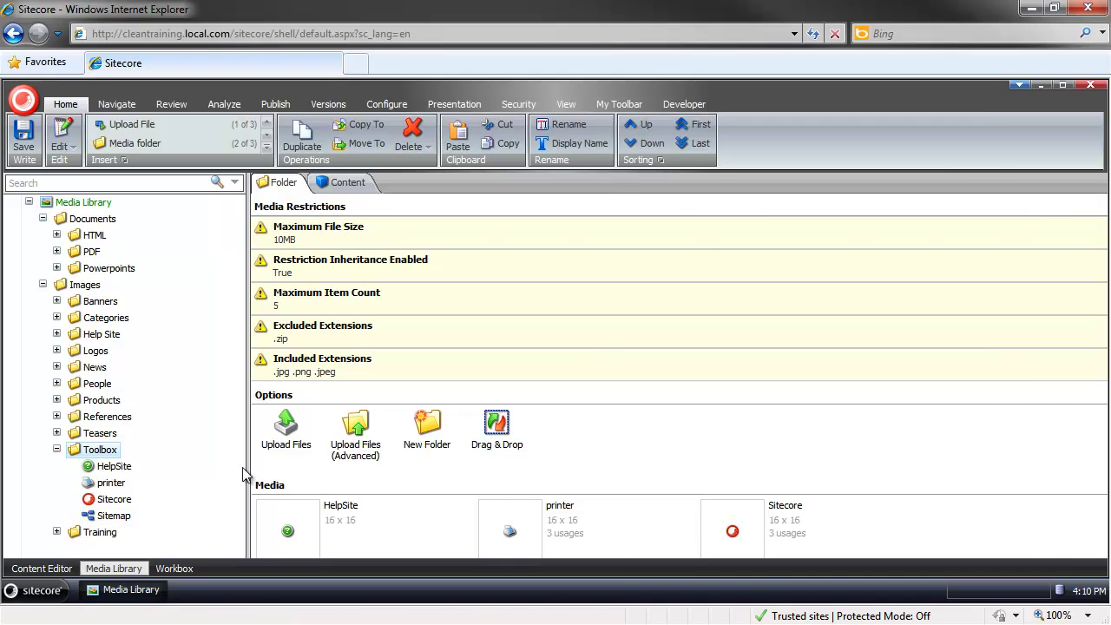
pyautogui.click(366, 451)
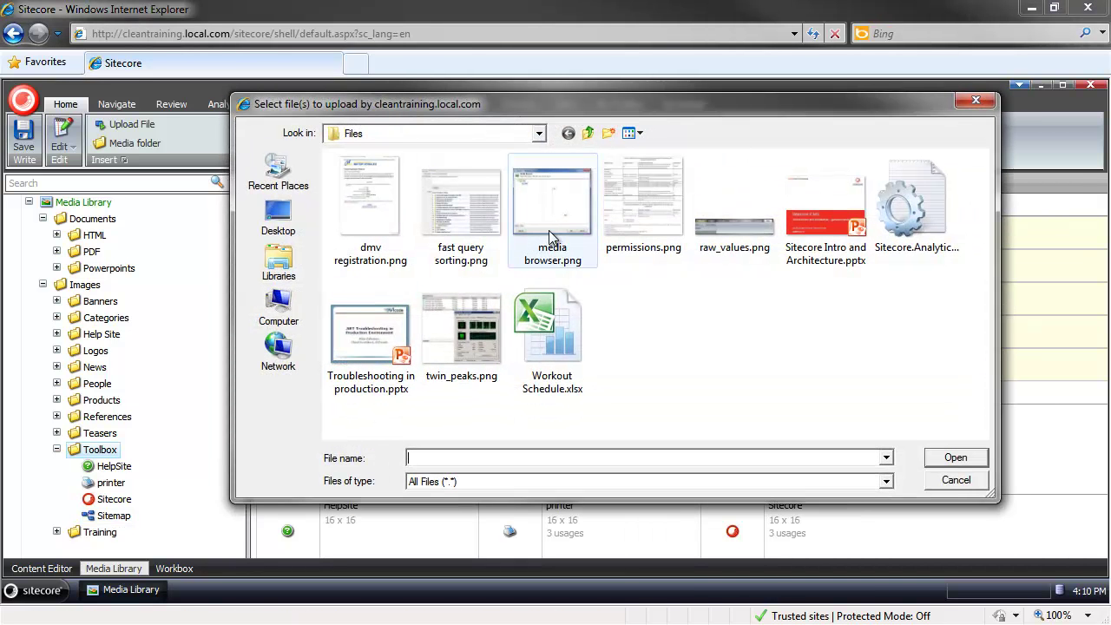
pyautogui.click(549, 240)
pyautogui.keyDown('ctrl'); pyautogui.click(444, 234); pyautogui.keyUp('ctrl')
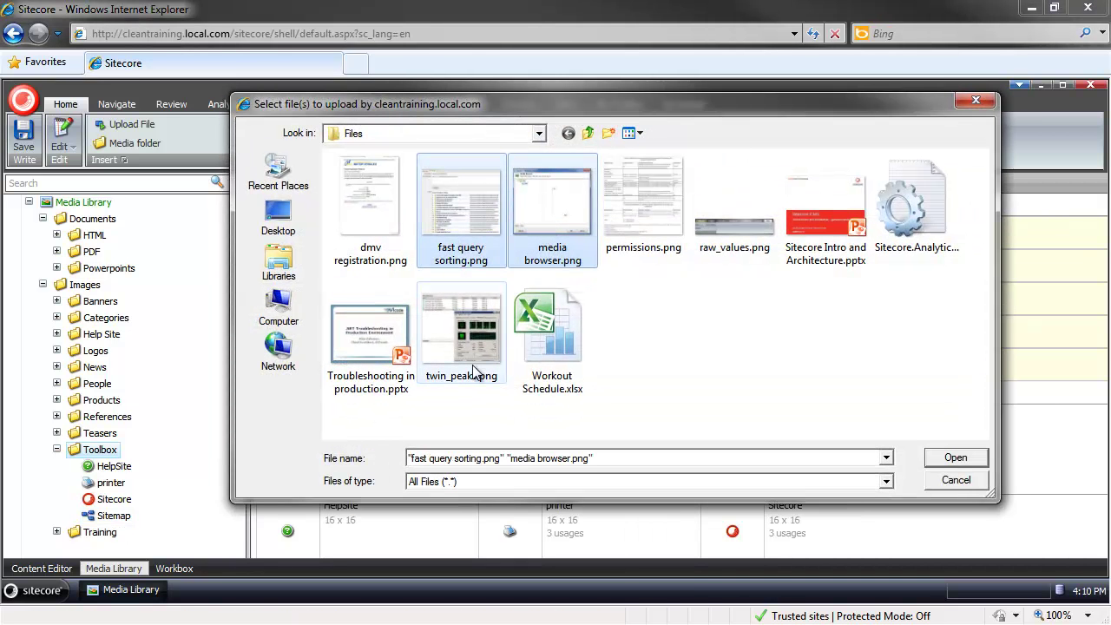
pyautogui.moveTo(466, 109); pyautogui.dragTo(630, 159)
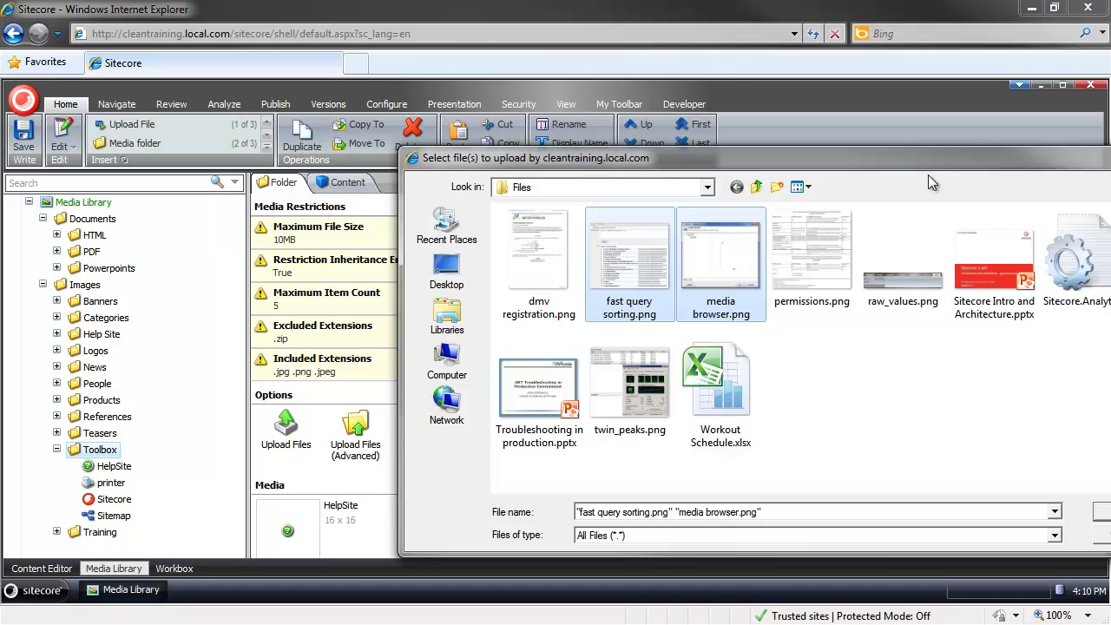
pyautogui.moveTo(879, 163); pyautogui.dragTo(736, 146)
pyautogui.click(990, 494)
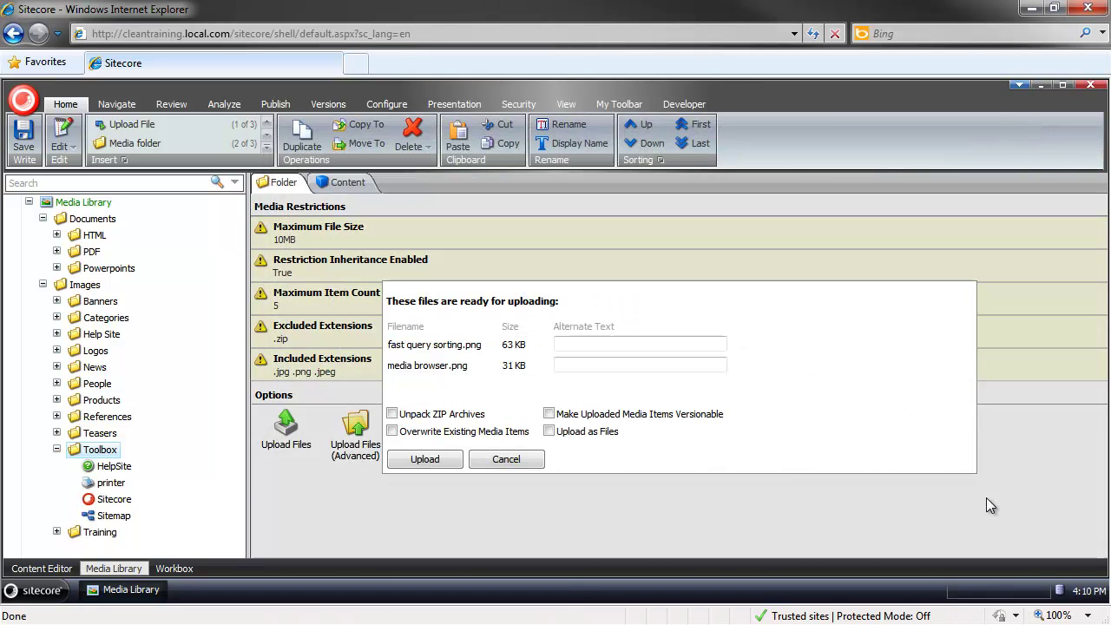
pyautogui.click(426, 459)
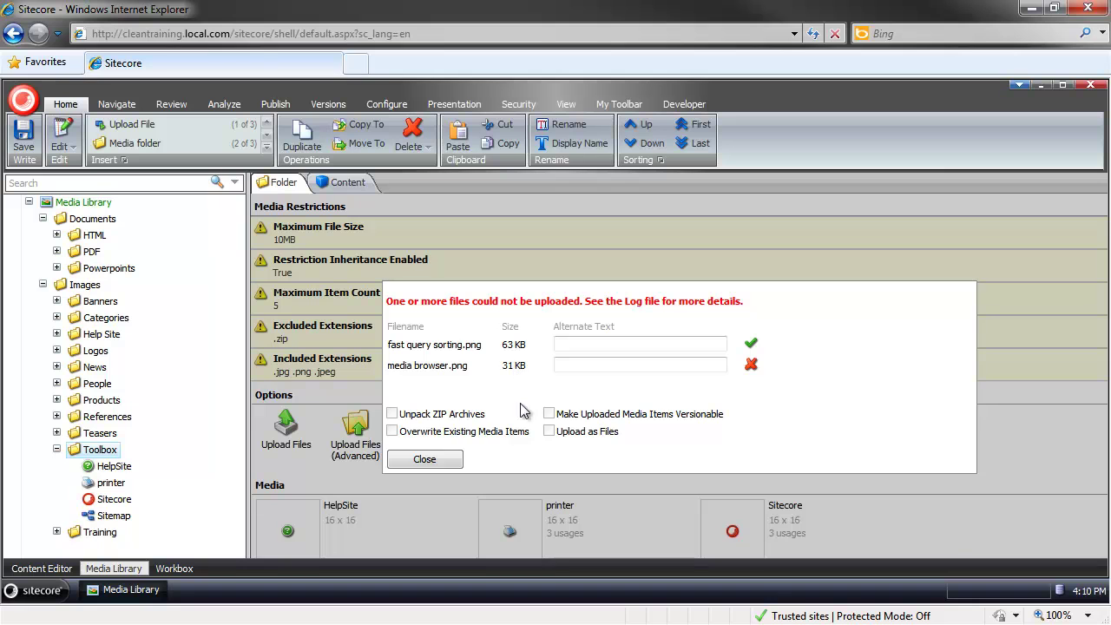
pyautogui.click(441, 467)
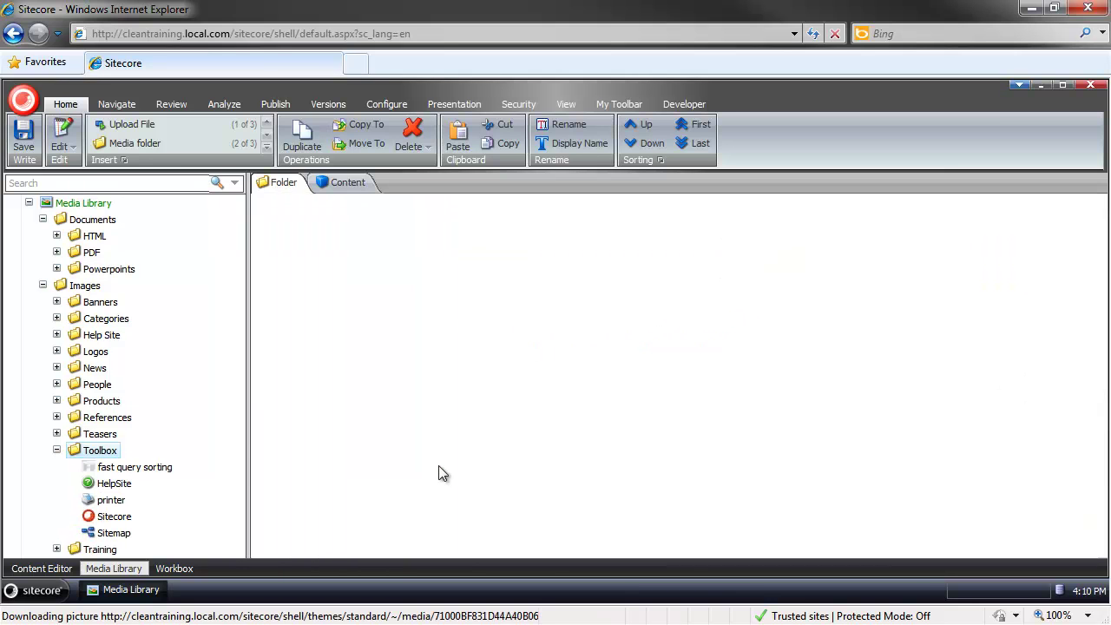
pyautogui.click(157, 468)
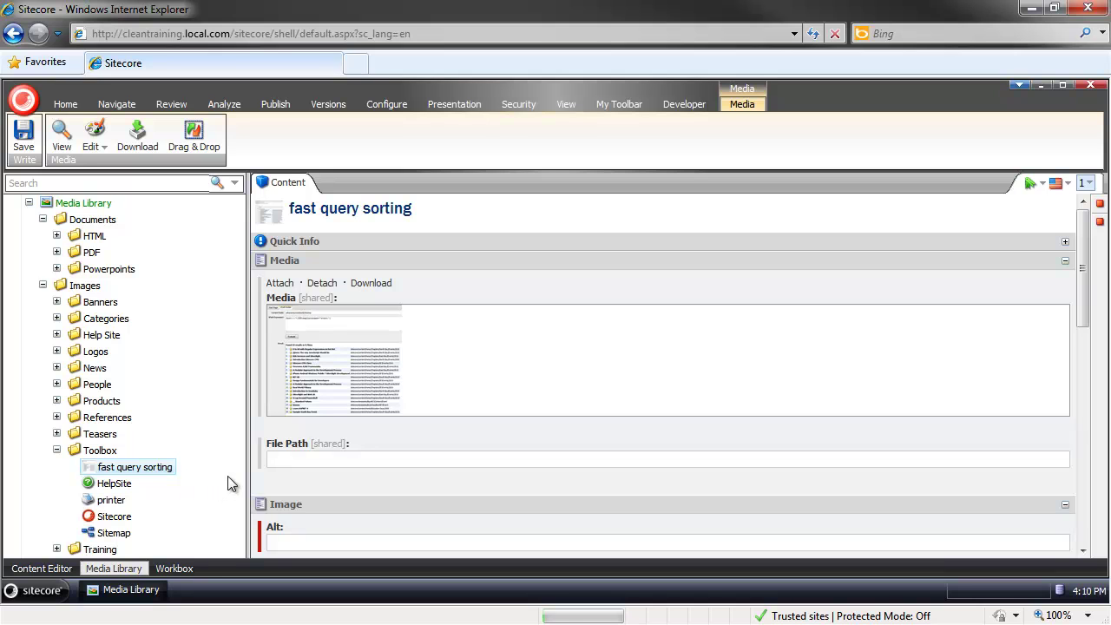
pyautogui.click(97, 452)
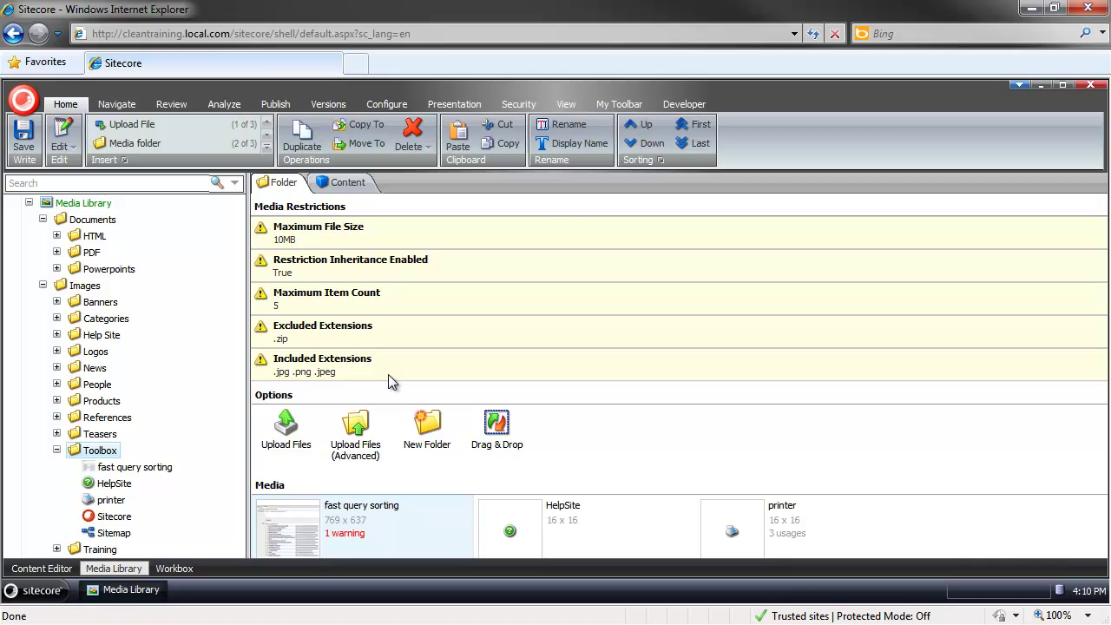
# Step: Collapse Toolbox, expand the PDF and HTML folders under Documents, and examine the Pages folder's media restrictions with the content tree widened
pyautogui.click(56, 449)
pyautogui.click(57, 251)
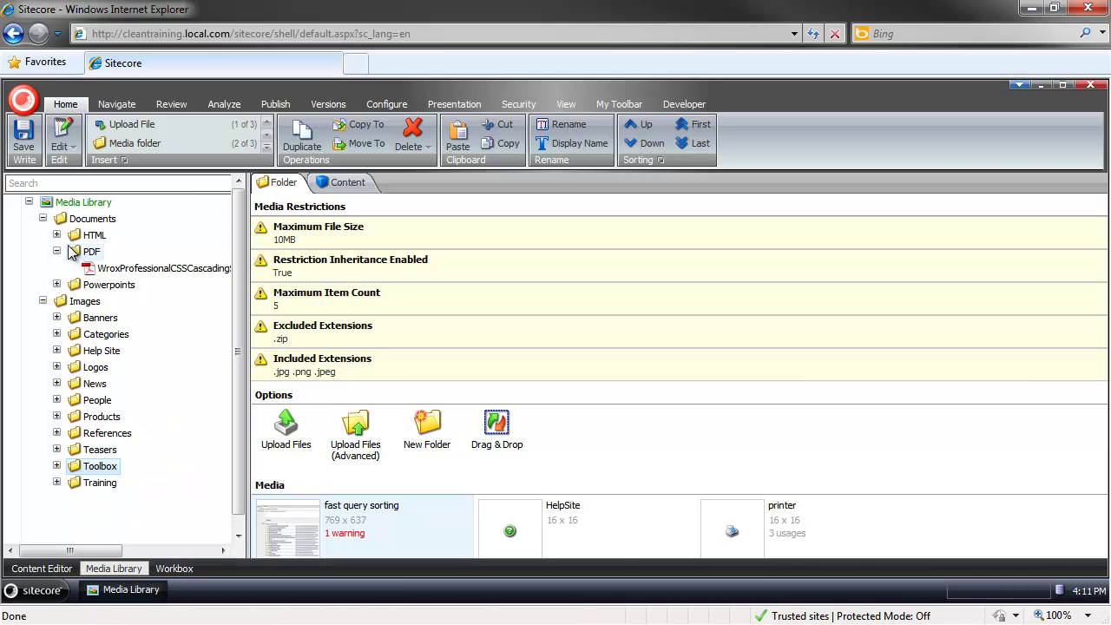
pyautogui.click(57, 235)
pyautogui.click(70, 251)
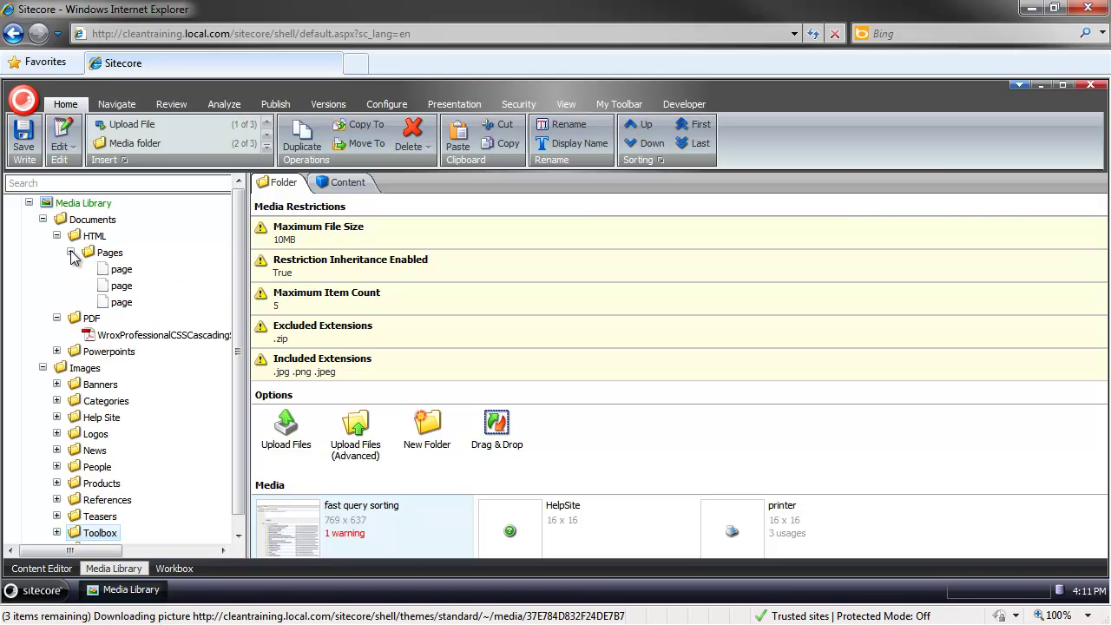
pyautogui.click(109, 253)
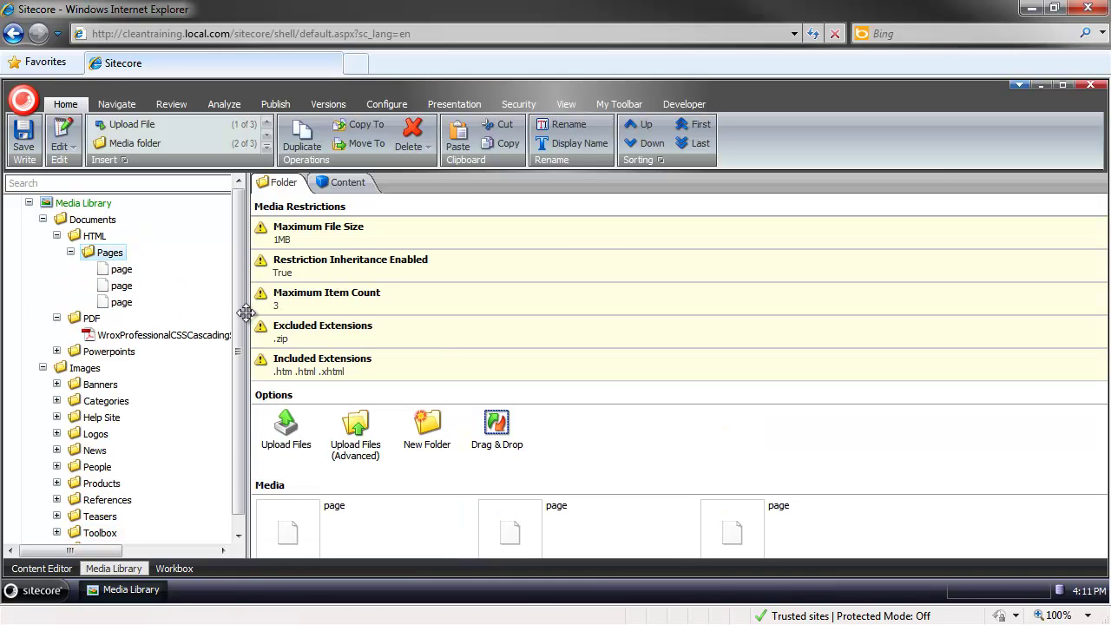
pyautogui.moveTo(238, 315); pyautogui.dragTo(289, 354)
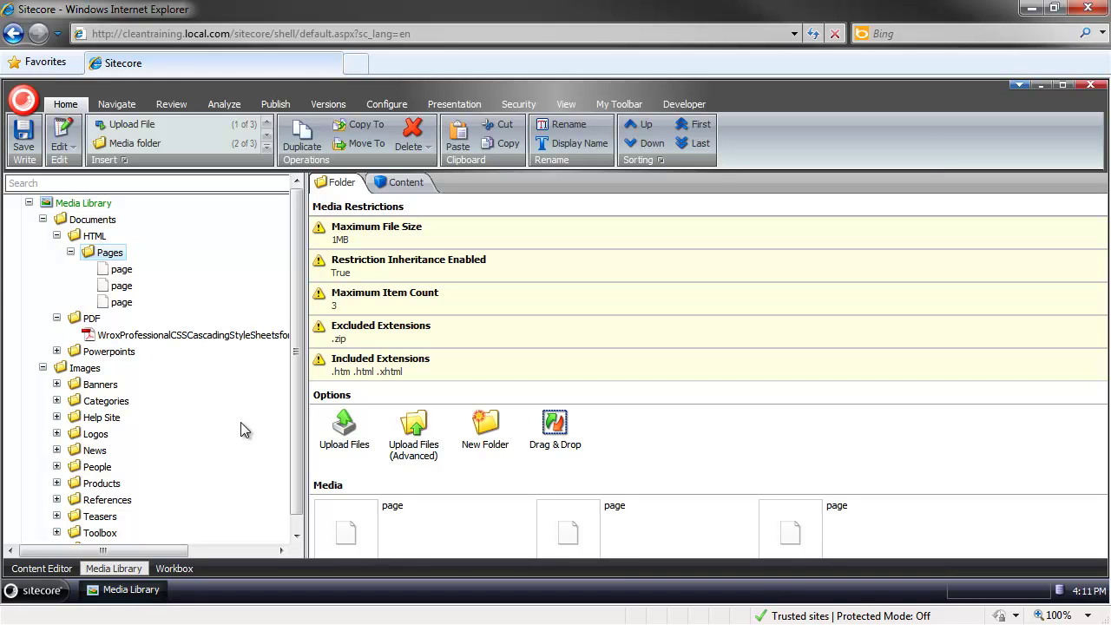
# Step: Compare the media restrictions of the Documents, HTML and Powerpoints folders, collapsing the expanded subfolders under Documents
pyautogui.click(69, 251)
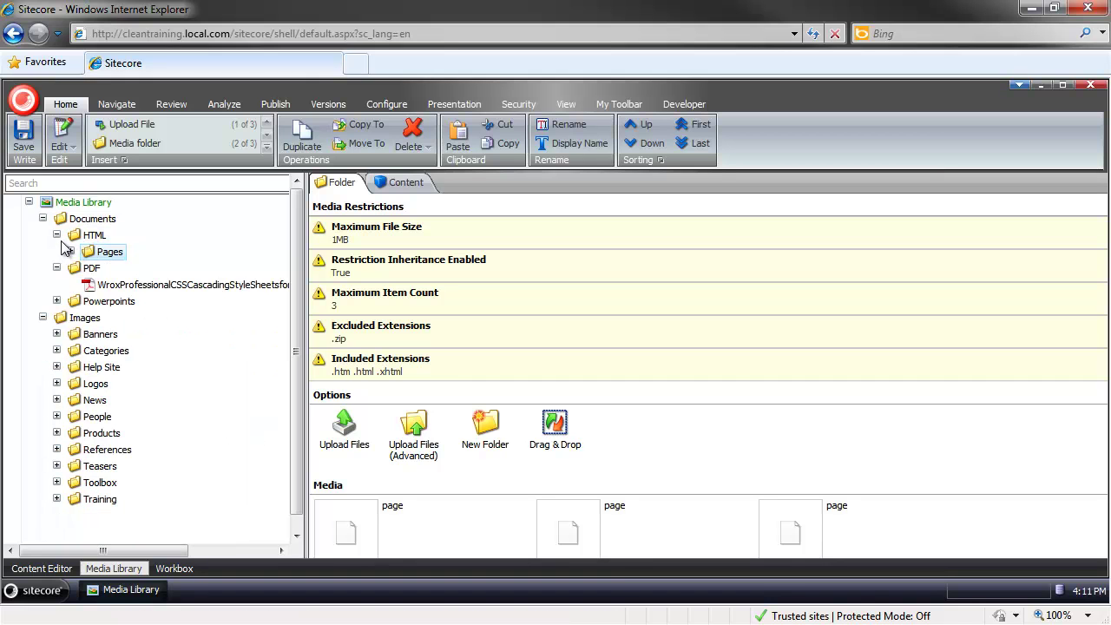
pyautogui.click(56, 235)
pyautogui.click(87, 219)
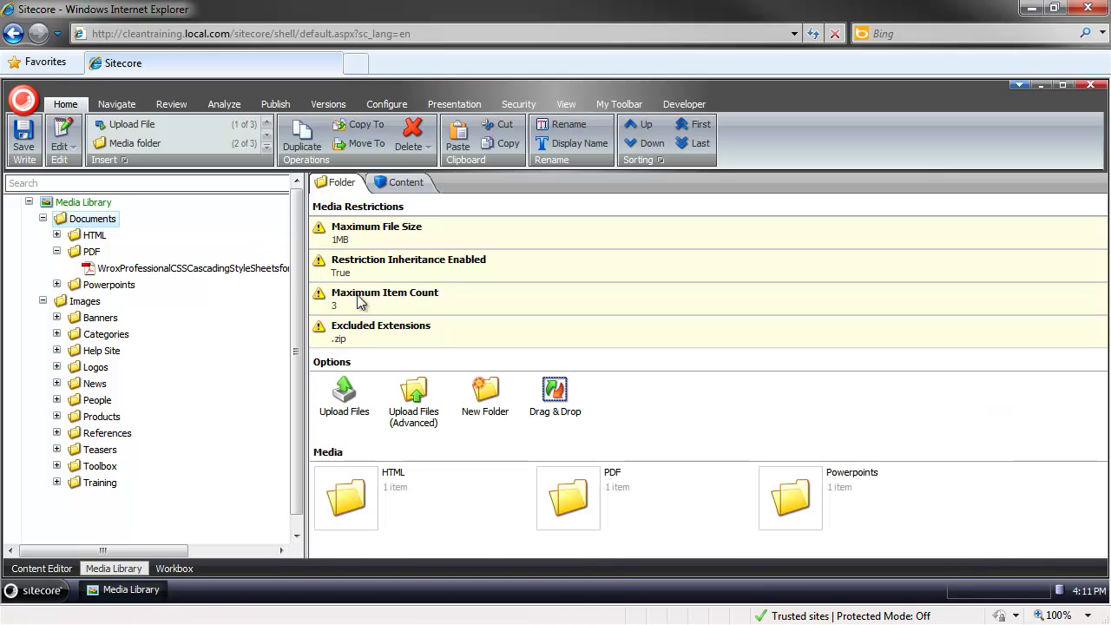
pyautogui.click(94, 235)
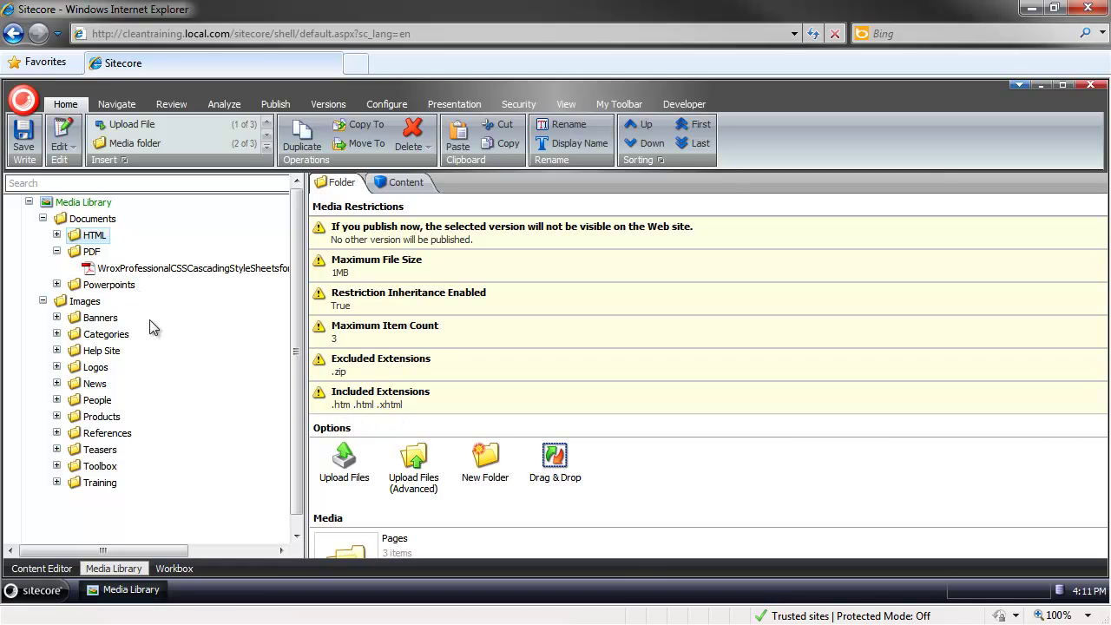
pyautogui.click(127, 288)
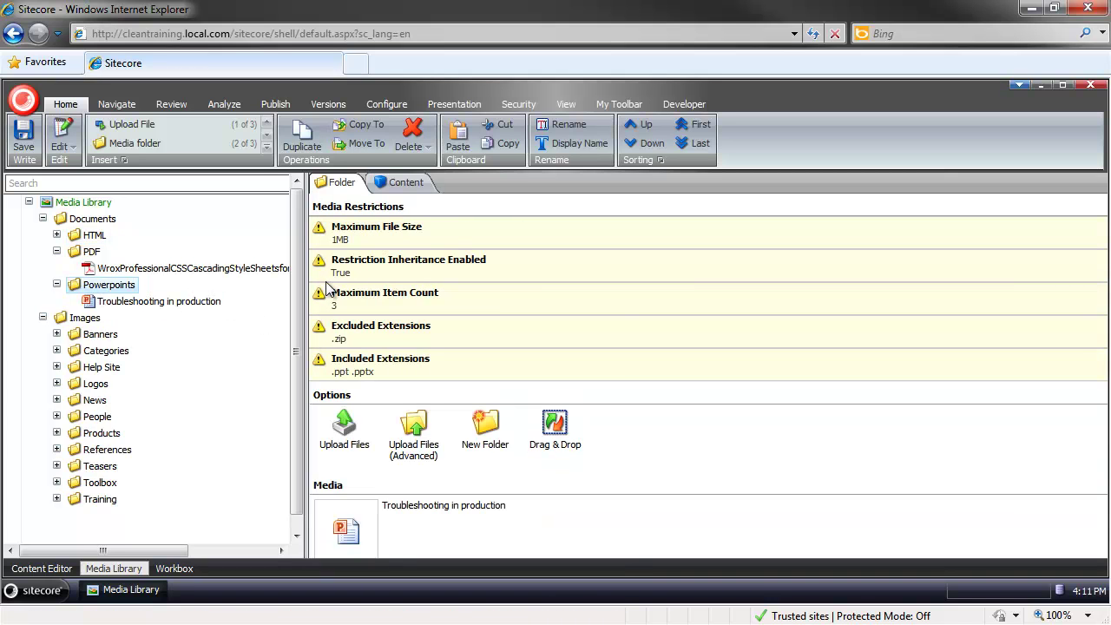
pyautogui.click(57, 251)
pyautogui.click(57, 268)
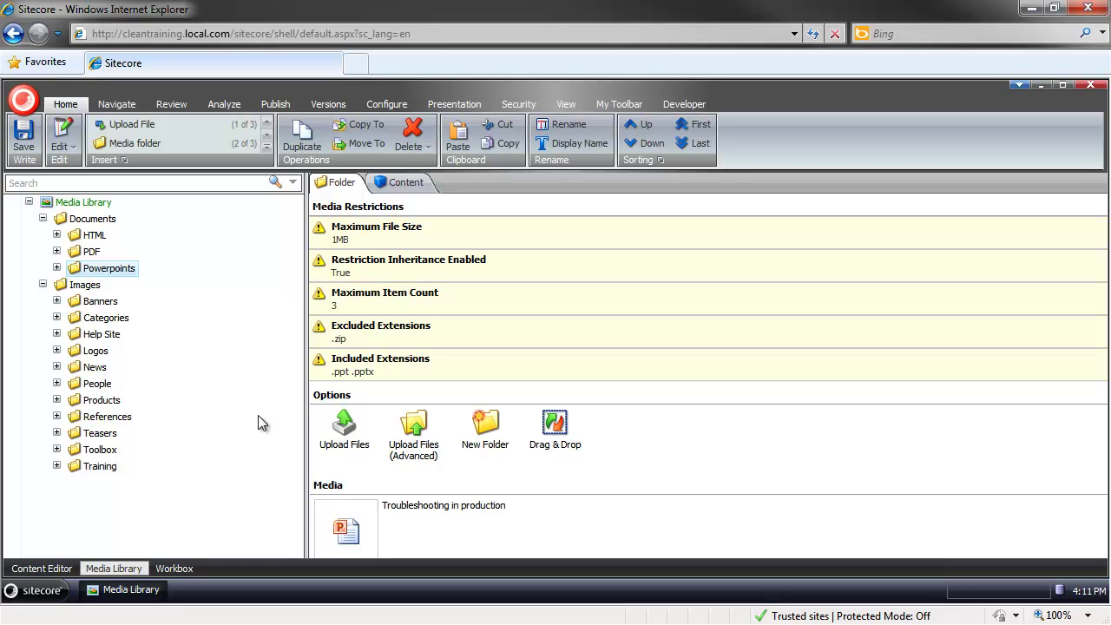
# Step: Switch to Visual Studio and show the MediaLibraryPoliceman config file at 83% zoom in a wider editor area
pyautogui.click(60, 598)
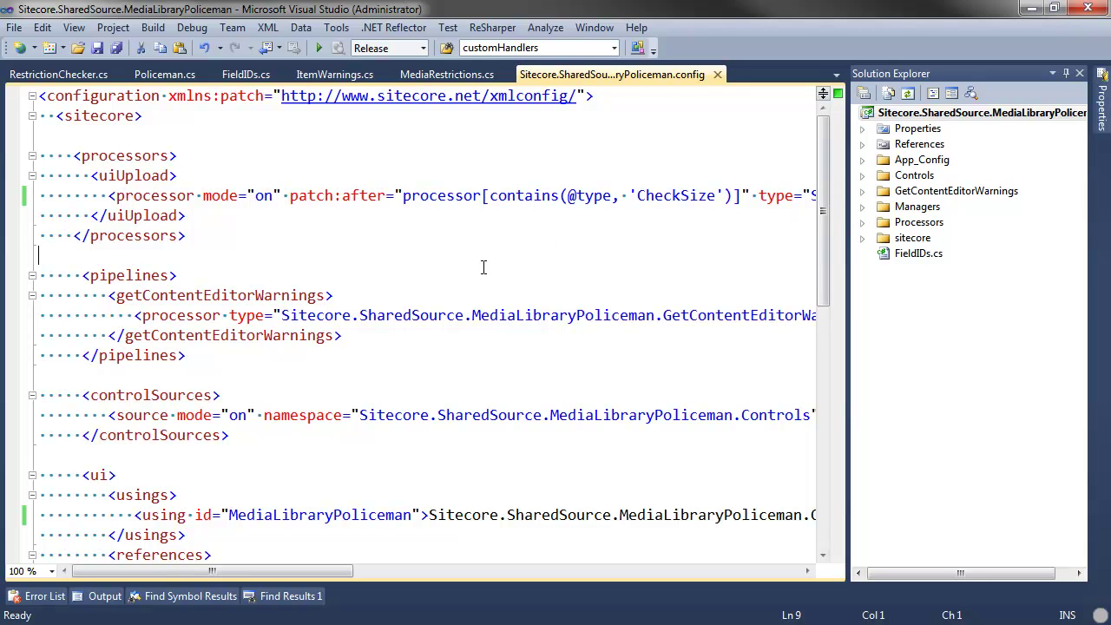
pyautogui.click(483, 269)
pyautogui.scroll(-2, 608, 289)
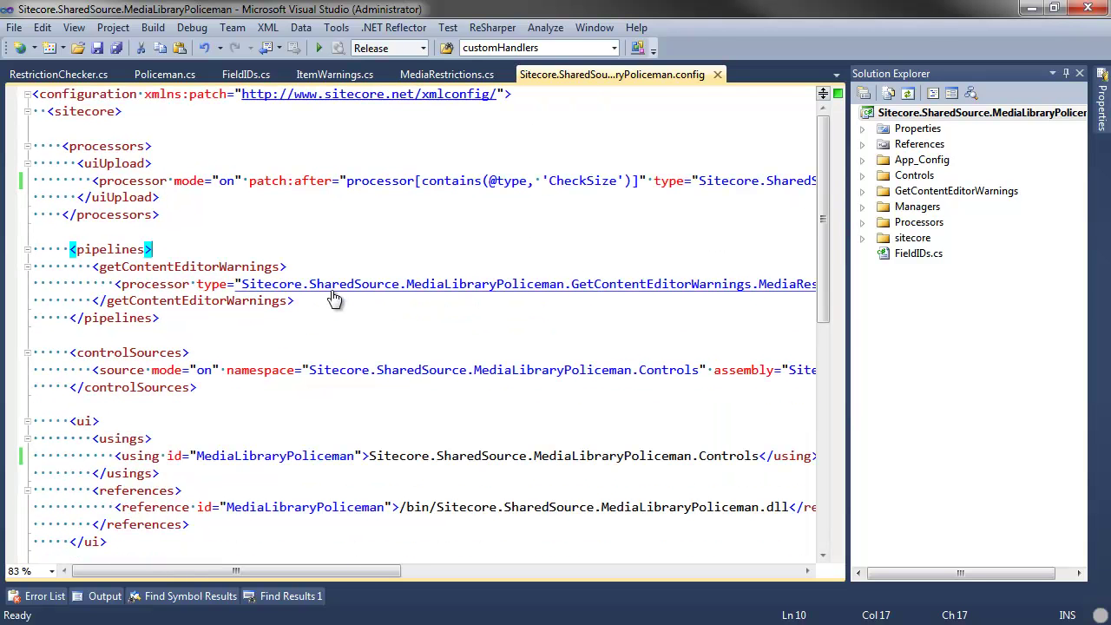
pyautogui.moveTo(849, 246); pyautogui.dragTo(932, 246)
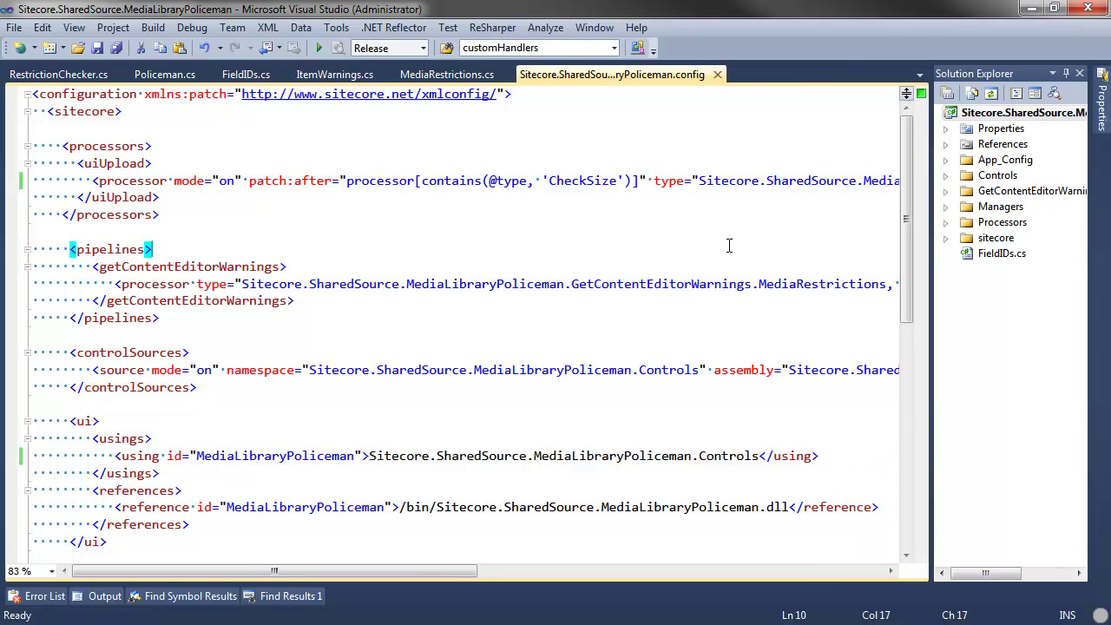
# Step: Examine the uiUpload processor entry in the config file, including its patch:after condition on CheckSize
pyautogui.click(305, 239)
pyautogui.moveTo(98, 183); pyautogui.dragTo(219, 182)
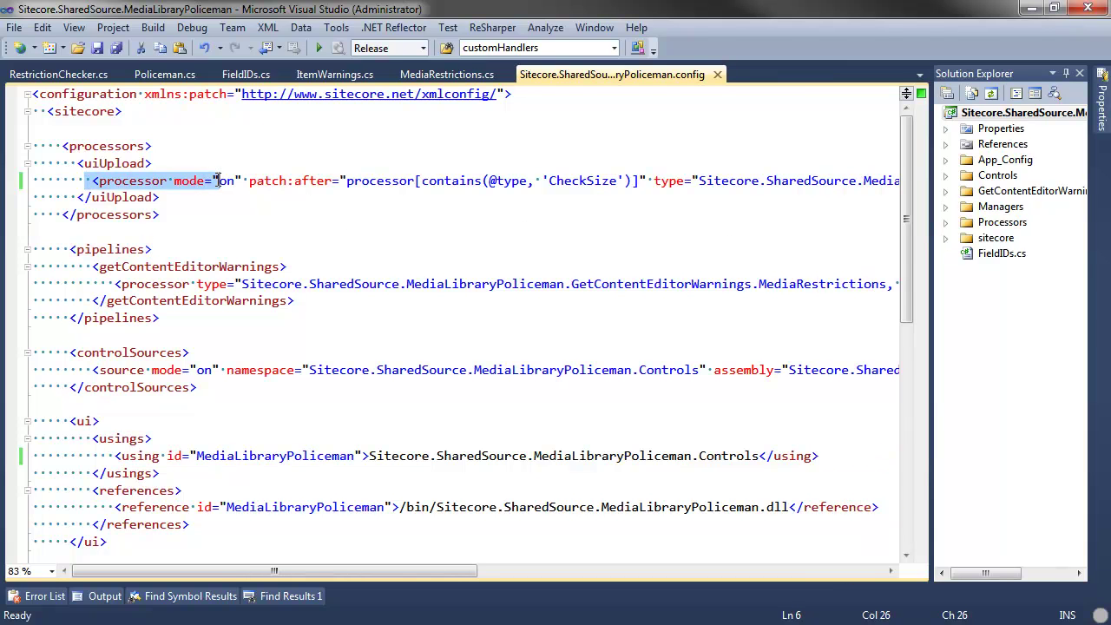
pyautogui.click(160, 183)
pyautogui.click(94, 182)
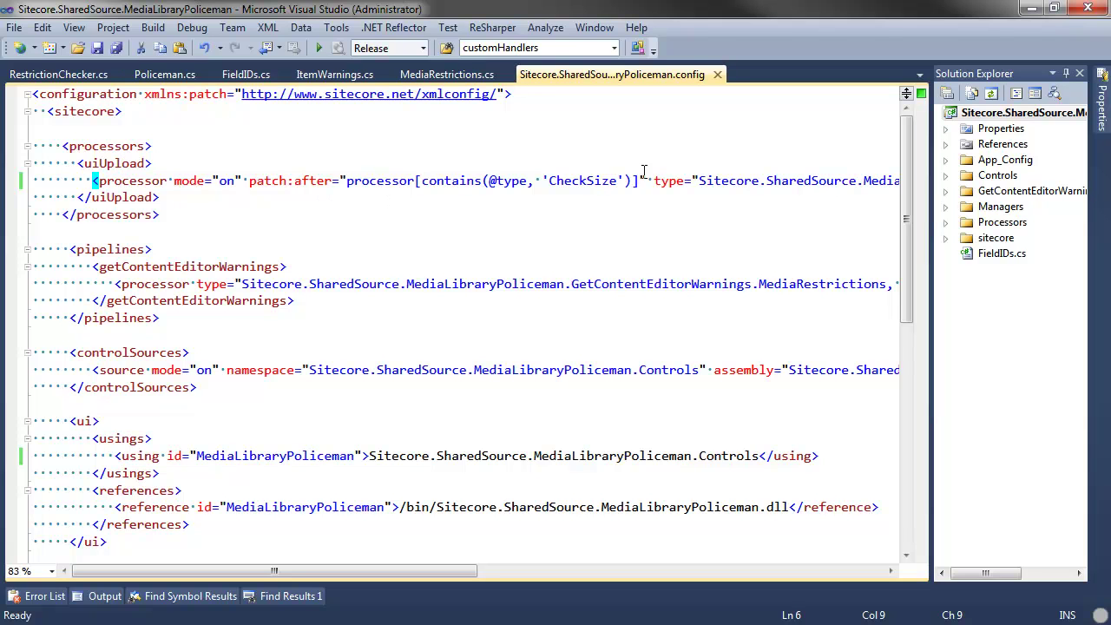
pyautogui.doubleClick(583, 181)
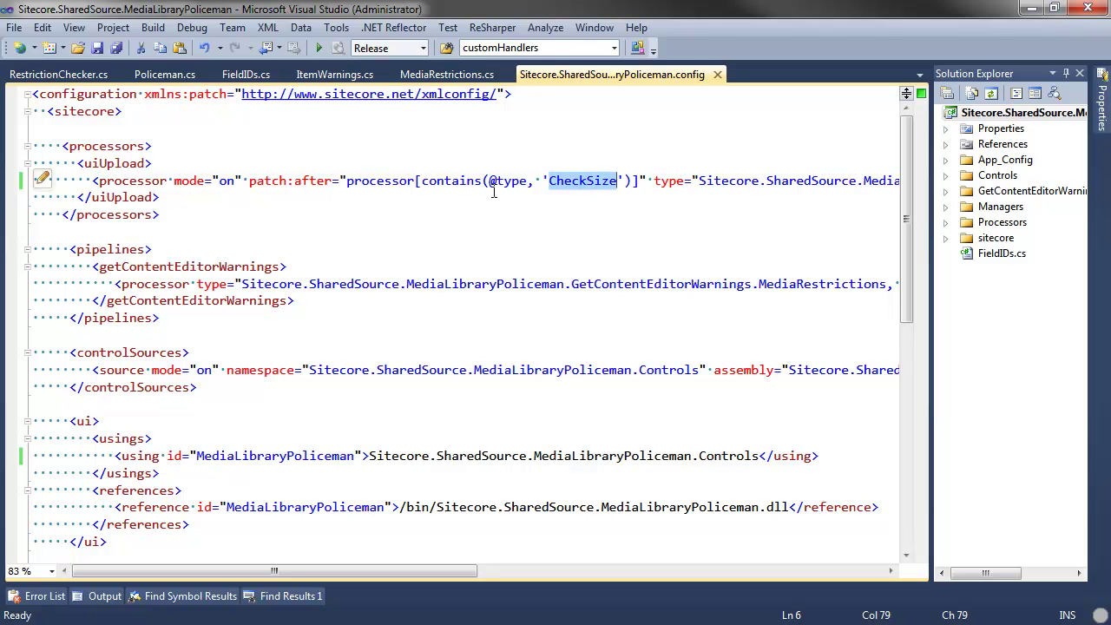
pyautogui.doubleClick(107, 163)
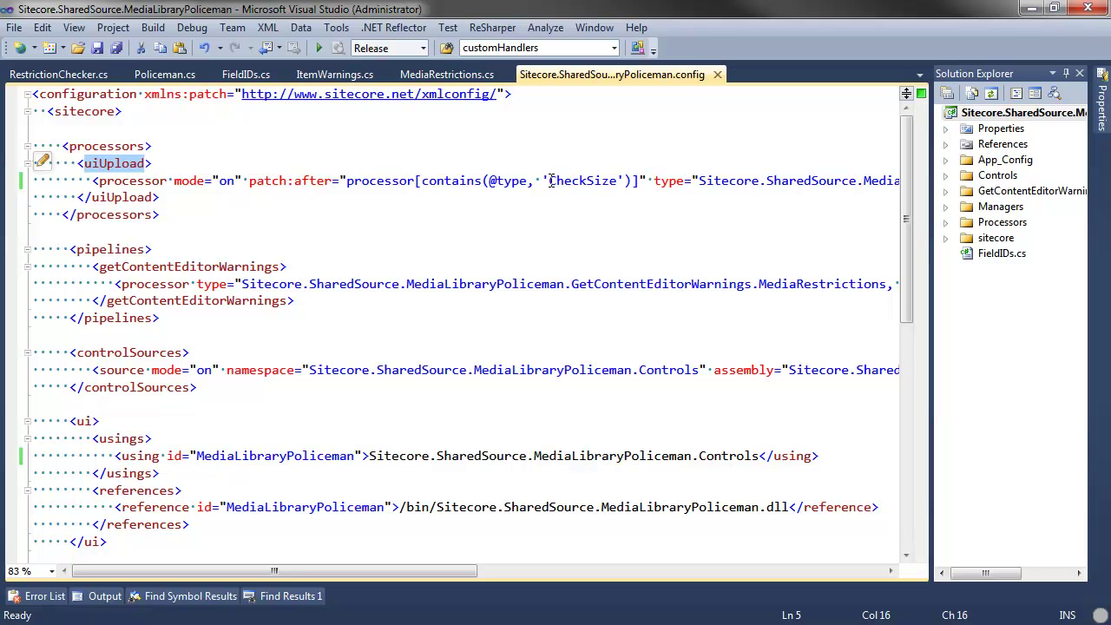
pyautogui.moveTo(551, 181); pyautogui.dragTo(617, 180)
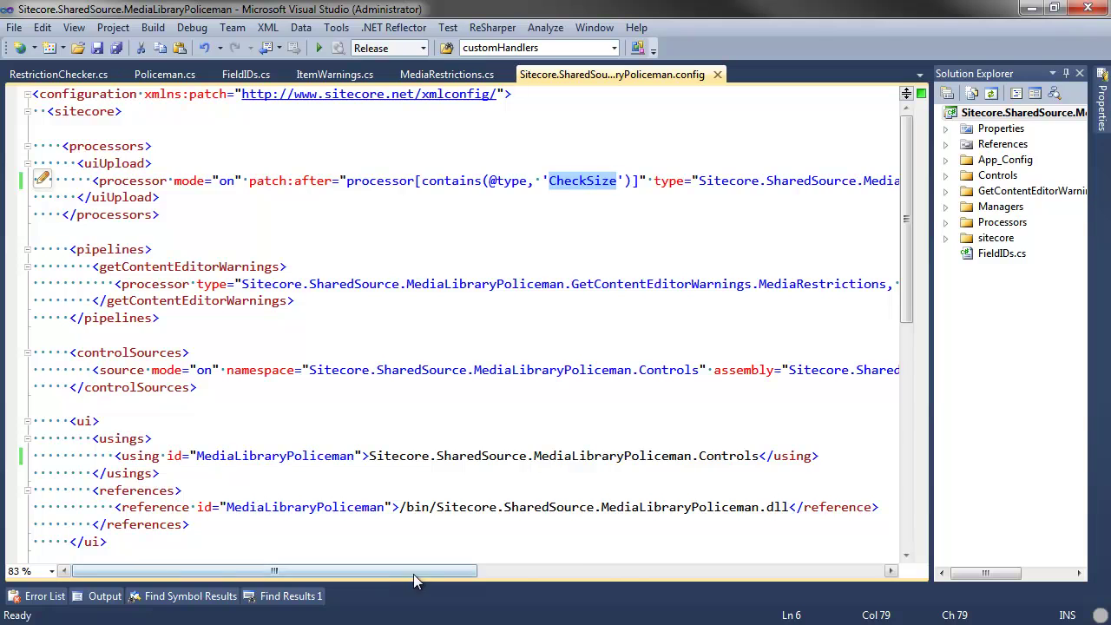
pyautogui.moveTo(413, 574)
pyautogui.mouseDown()
pyautogui.moveTo(644, 586)
pyautogui.moveTo(460, 563)
pyautogui.moveTo(421, 573)
pyautogui.mouseUp()
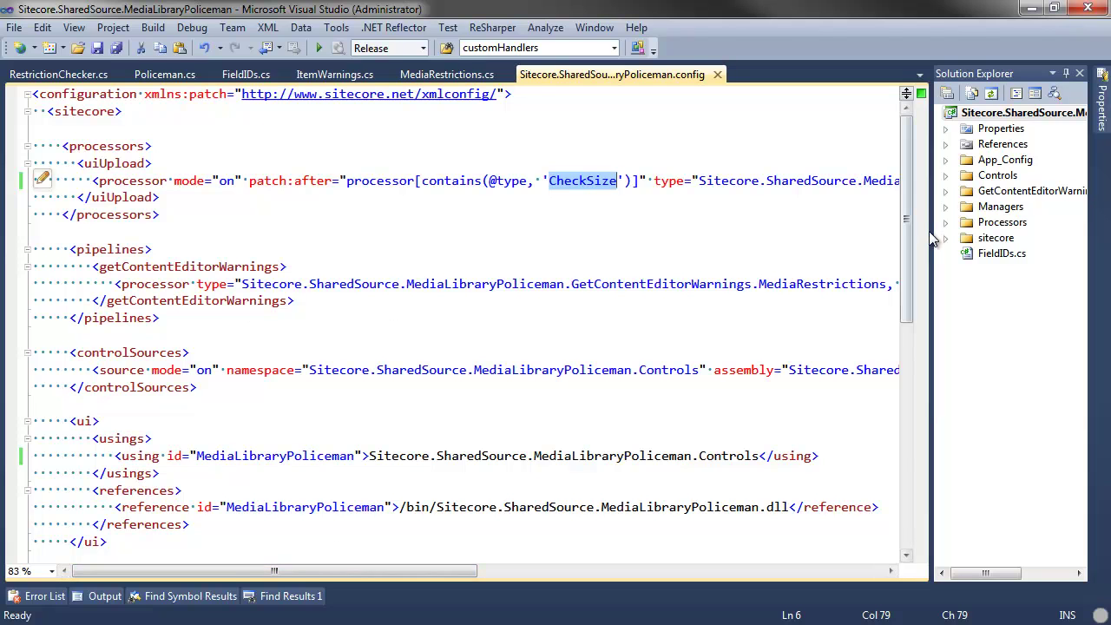
# Step: Widen the Solution Explorer, open RestrictionChecker.cs from the Processors folder, and expand its Process method
pyautogui.moveTo(930, 231); pyautogui.dragTo(836, 230)
pyautogui.click(851, 222)
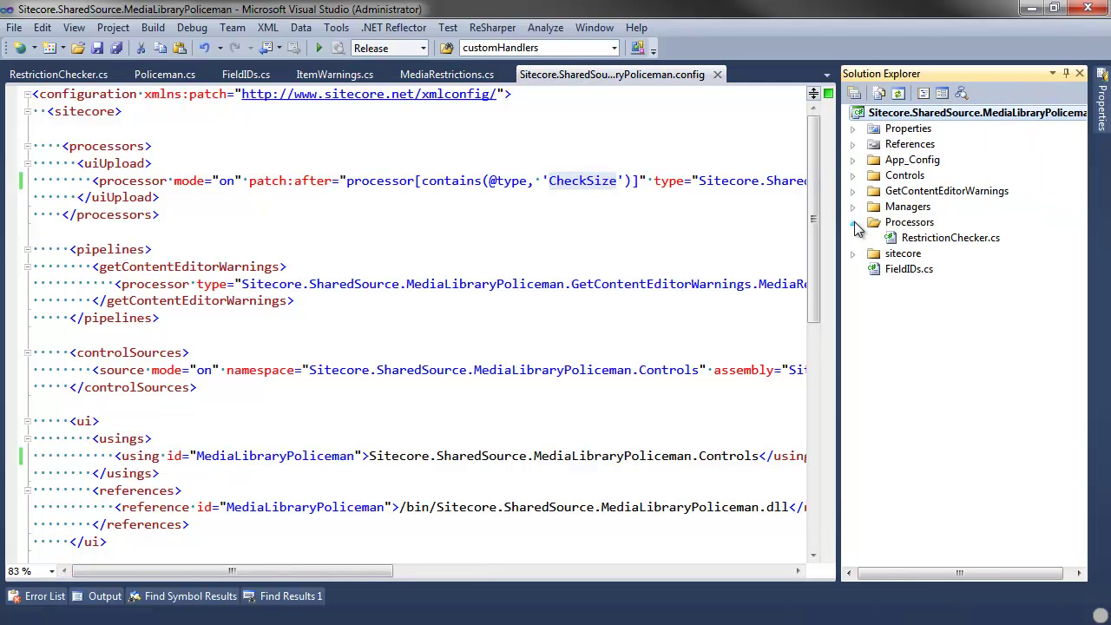
pyautogui.moveTo(914, 243); pyautogui.dragTo(949, 240)
pyautogui.doubleClick(949, 239)
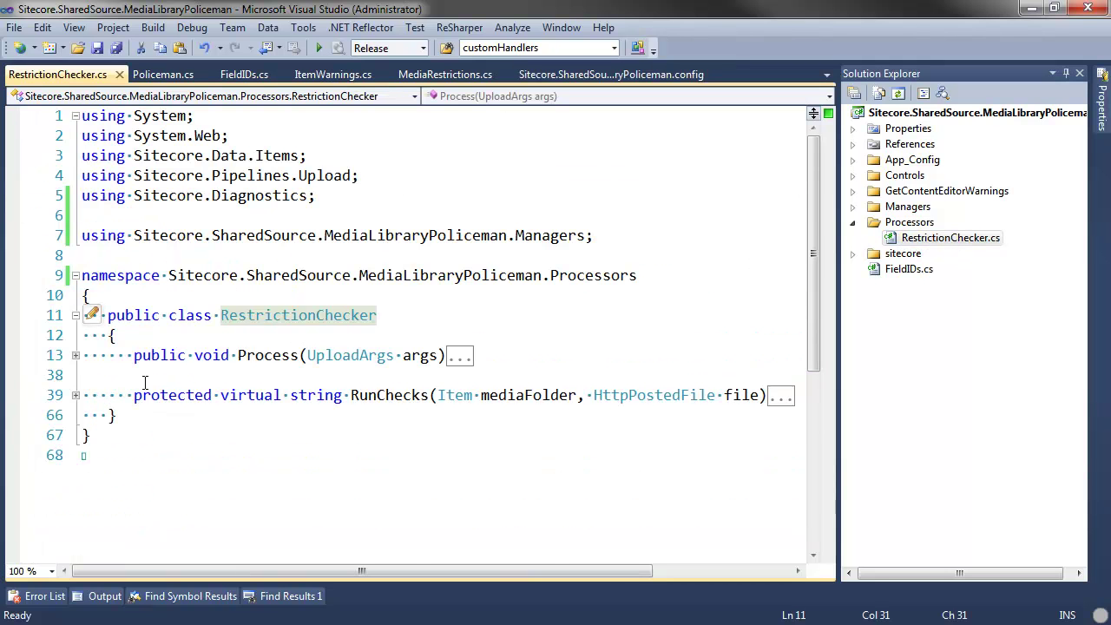
pyautogui.click(76, 356)
pyautogui.scroll(-4, 446, 314)
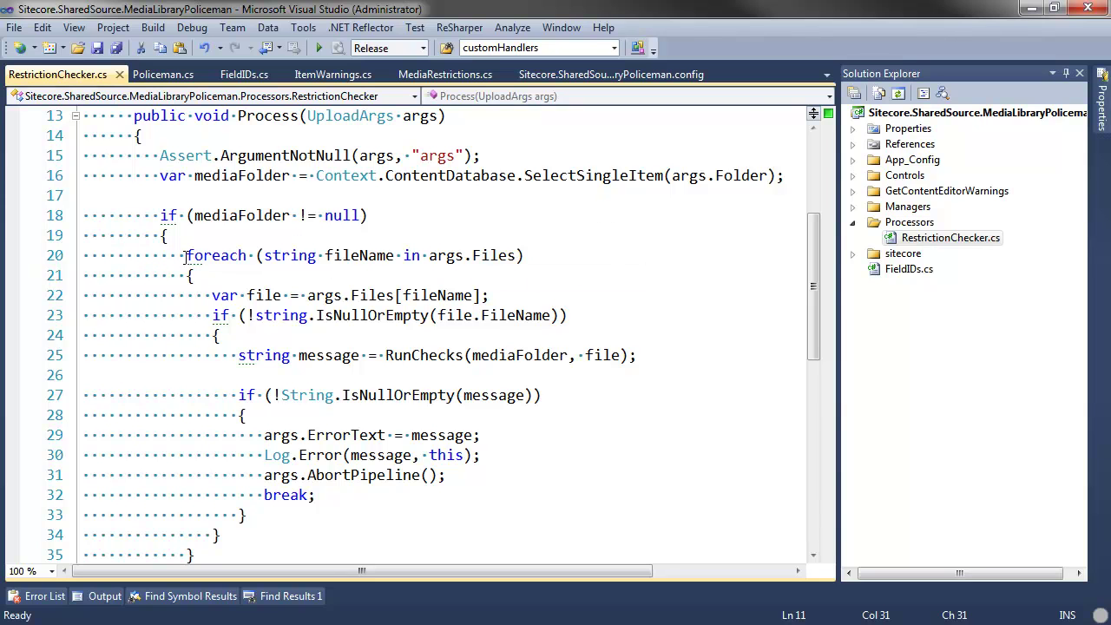
# Step: Examine the Process method's file loop, its RunChecks call, and the code that logs the error message and aborts the pipeline
pyautogui.moveTo(185, 255); pyautogui.dragTo(524, 255)
pyautogui.scroll(-1, 375, 334)
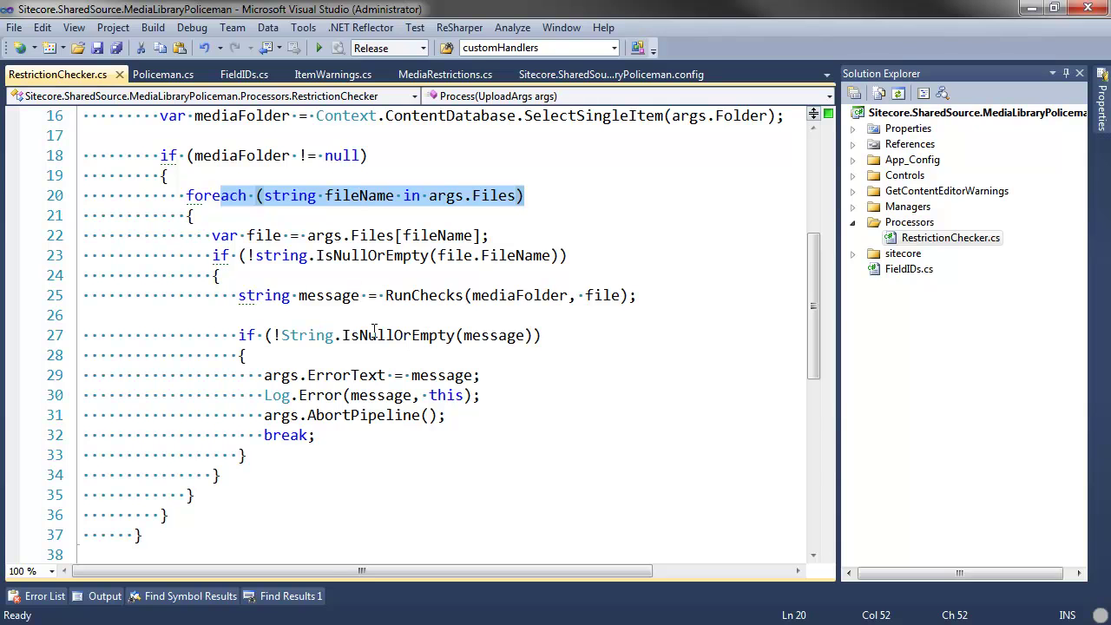
pyautogui.doubleClick(410, 295)
pyautogui.scroll(-2, 405, 323)
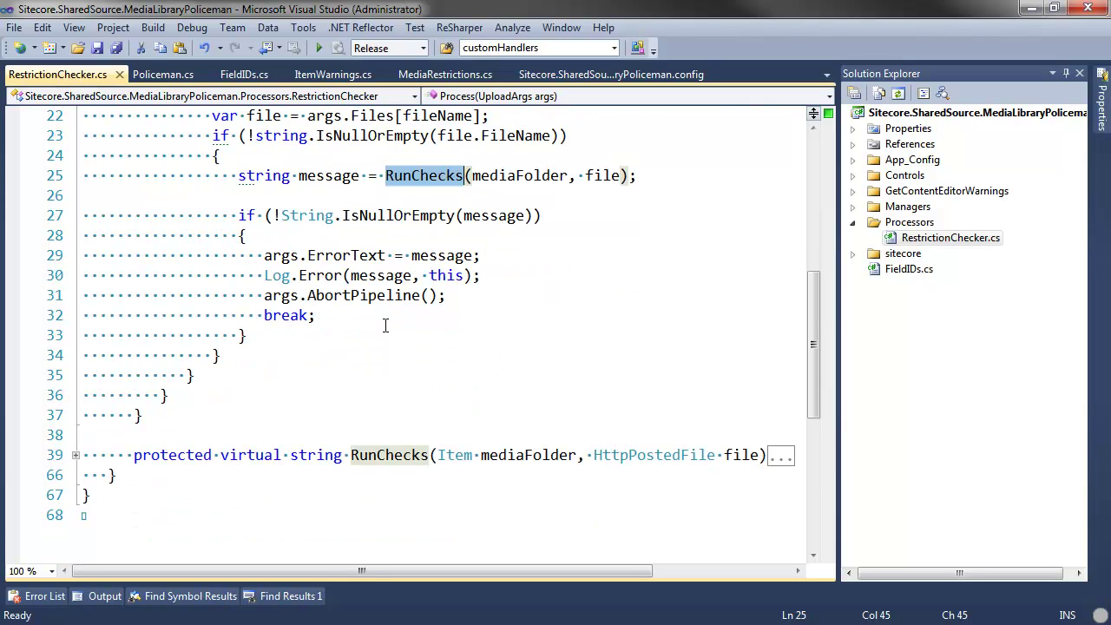
pyautogui.doubleClick(477, 215)
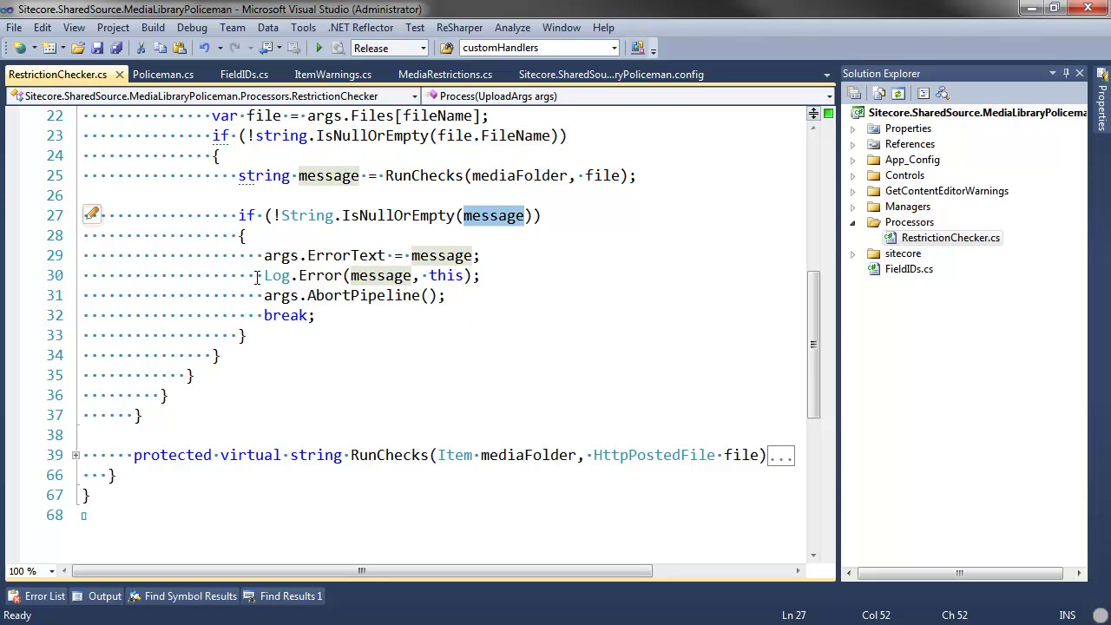
pyautogui.moveTo(456, 296); pyautogui.dragTo(249, 278)
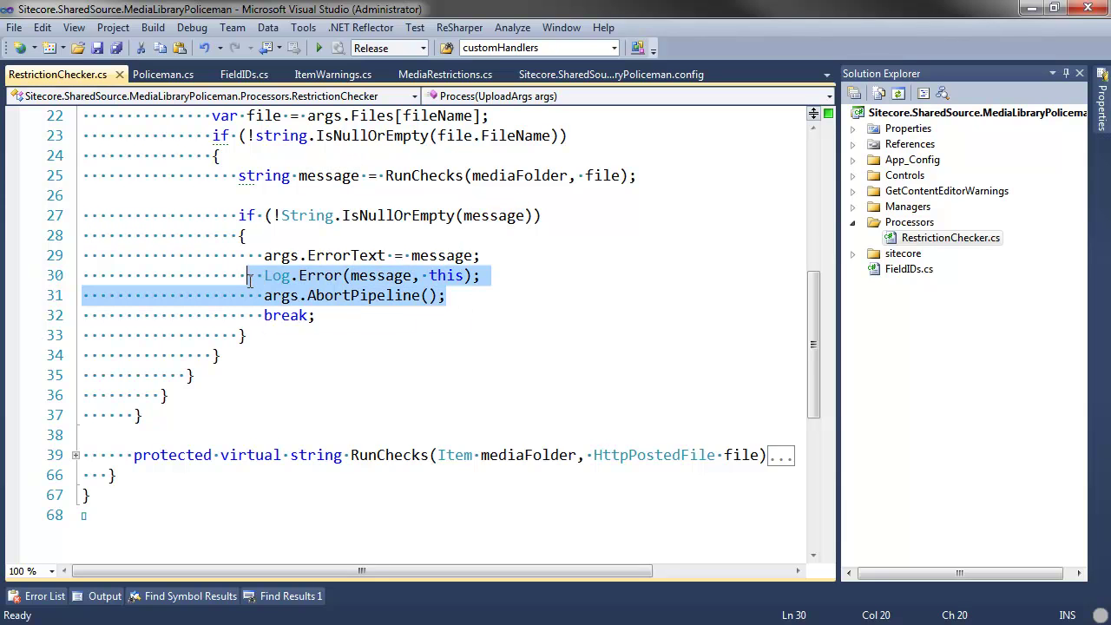
pyautogui.click(340, 329)
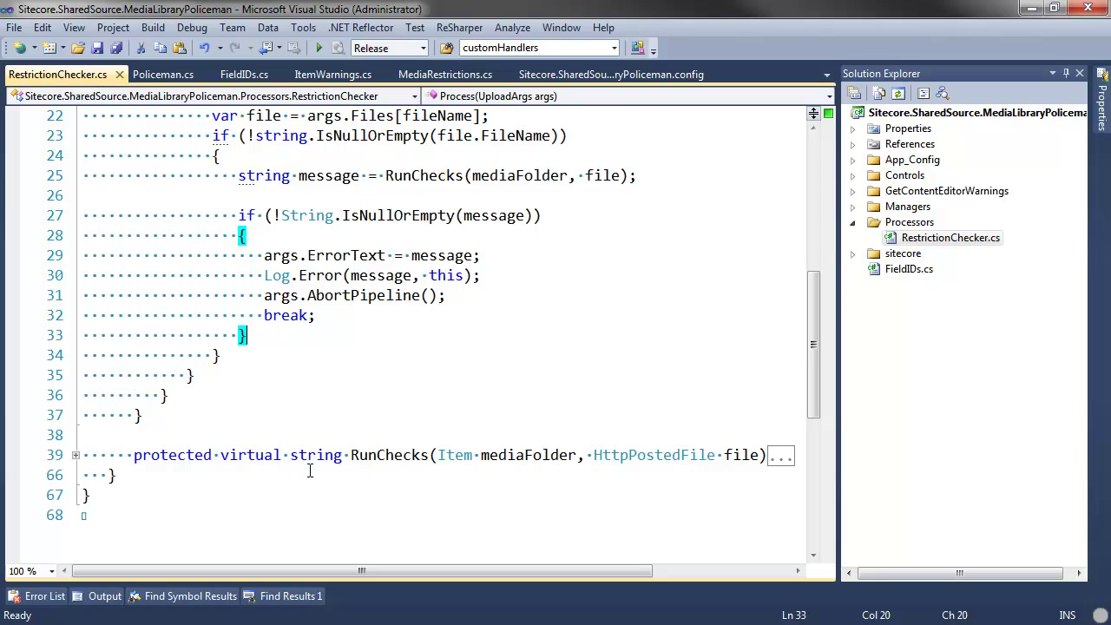
# Step: Expand the RunChecks method and examine its CheckMaxItemCount, CheckSize and CheckExtension conditions
pyautogui.click(76, 455)
pyautogui.scroll(-4, 328, 362)
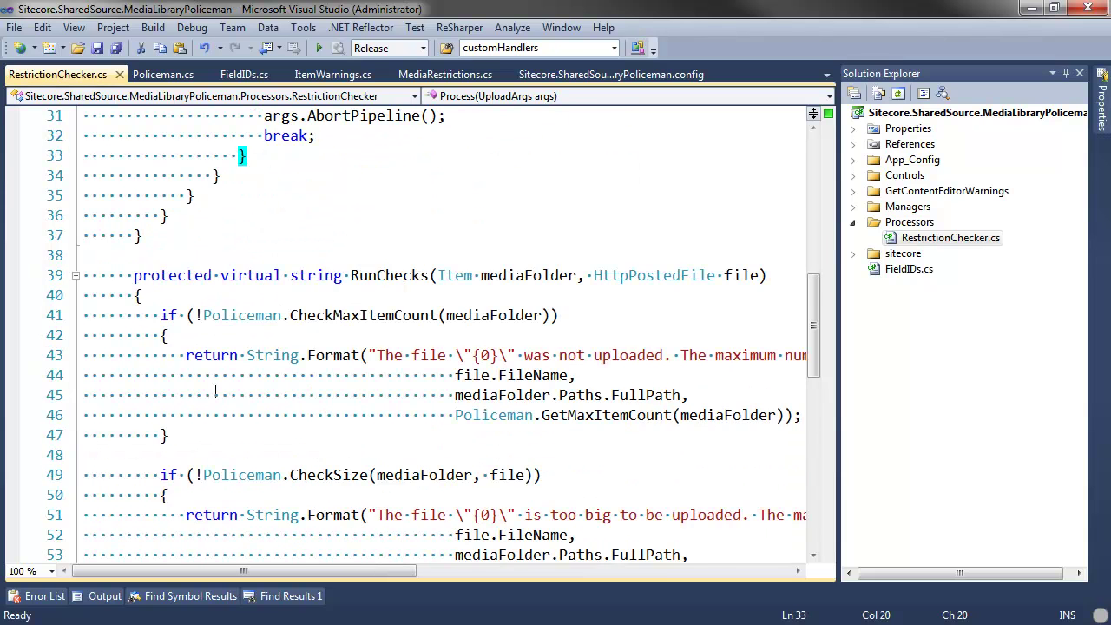
pyautogui.scroll(-1, 328, 362)
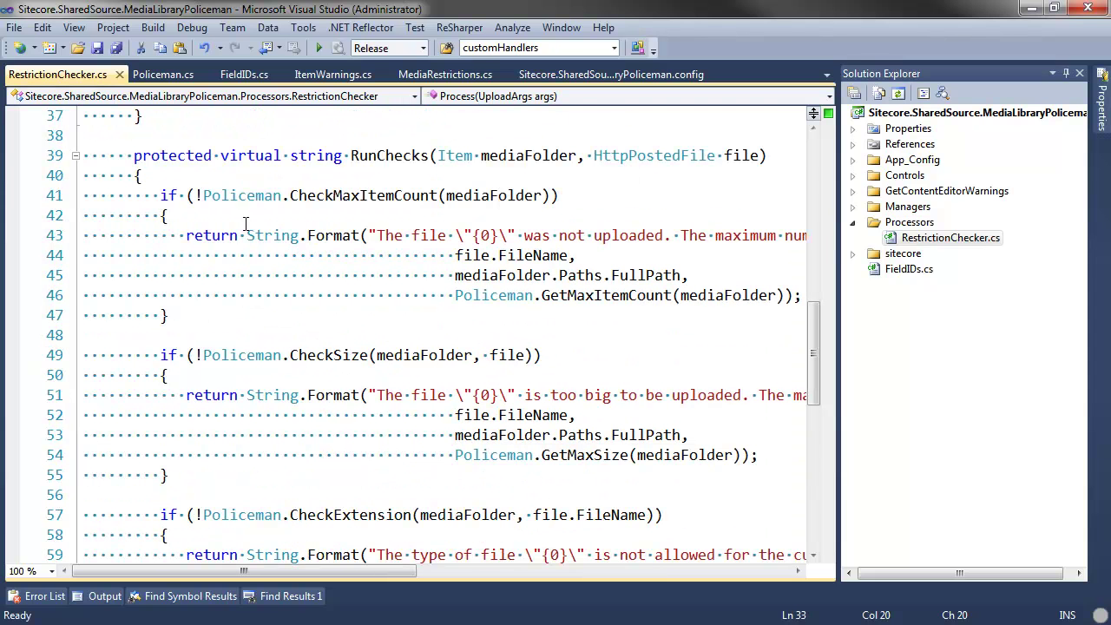
pyautogui.doubleClick(358, 198)
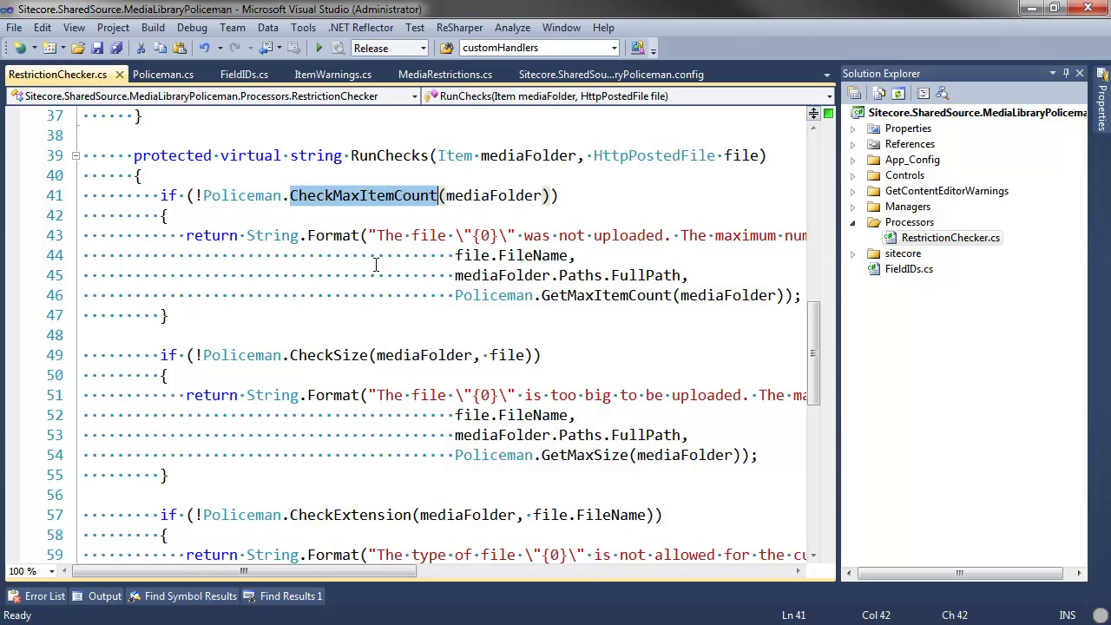
pyautogui.doubleClick(341, 354)
pyautogui.scroll(-3, 343, 348)
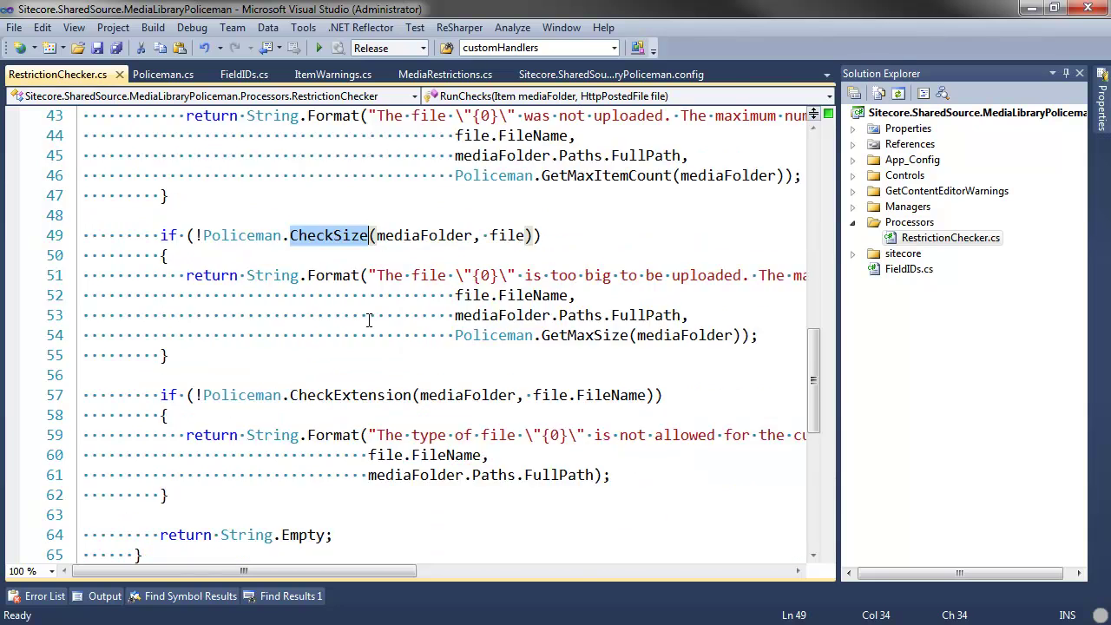
pyautogui.scroll(3, 374, 304)
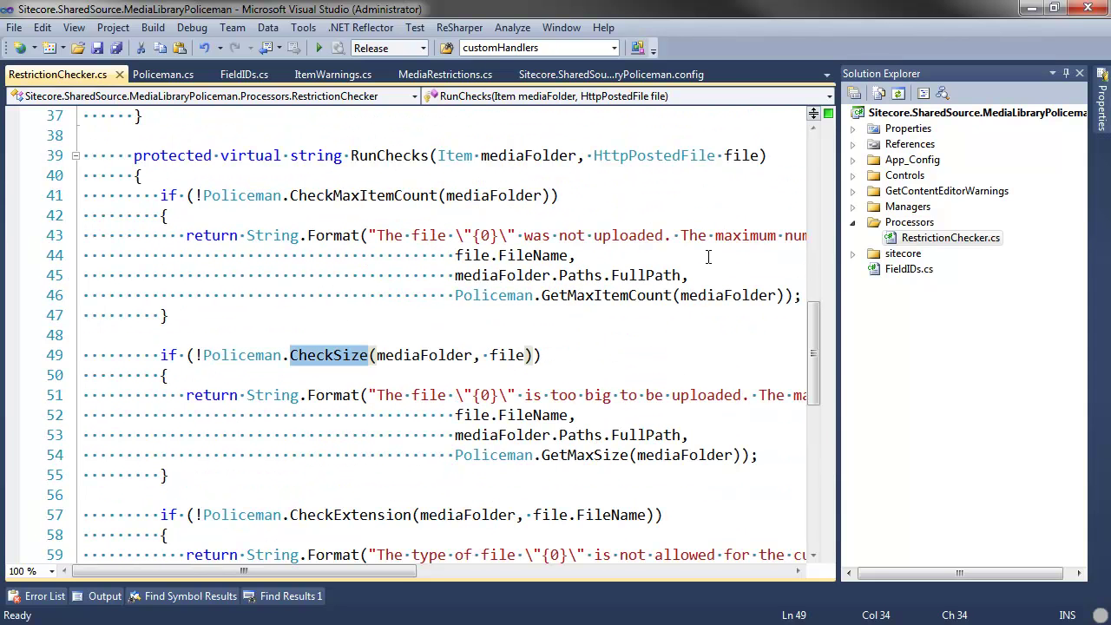
# Step: Collapse the Processors folder, open Policeman.cs from the Managers folder, and look through the Policeman class's methods
pyautogui.click(852, 221)
pyautogui.click(854, 206)
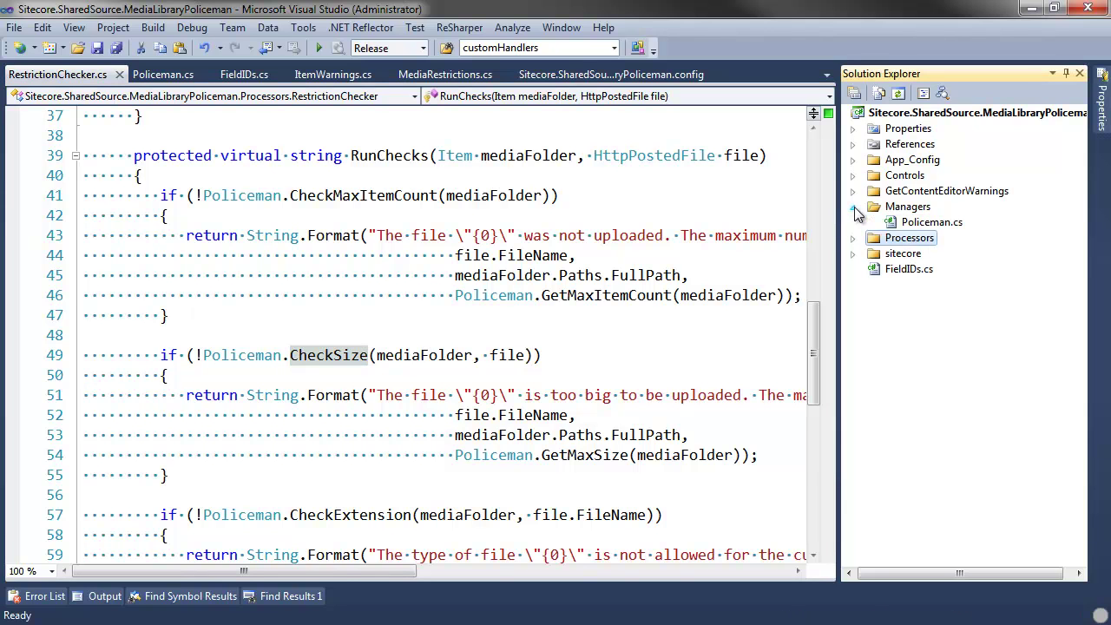
pyautogui.doubleClick(932, 222)
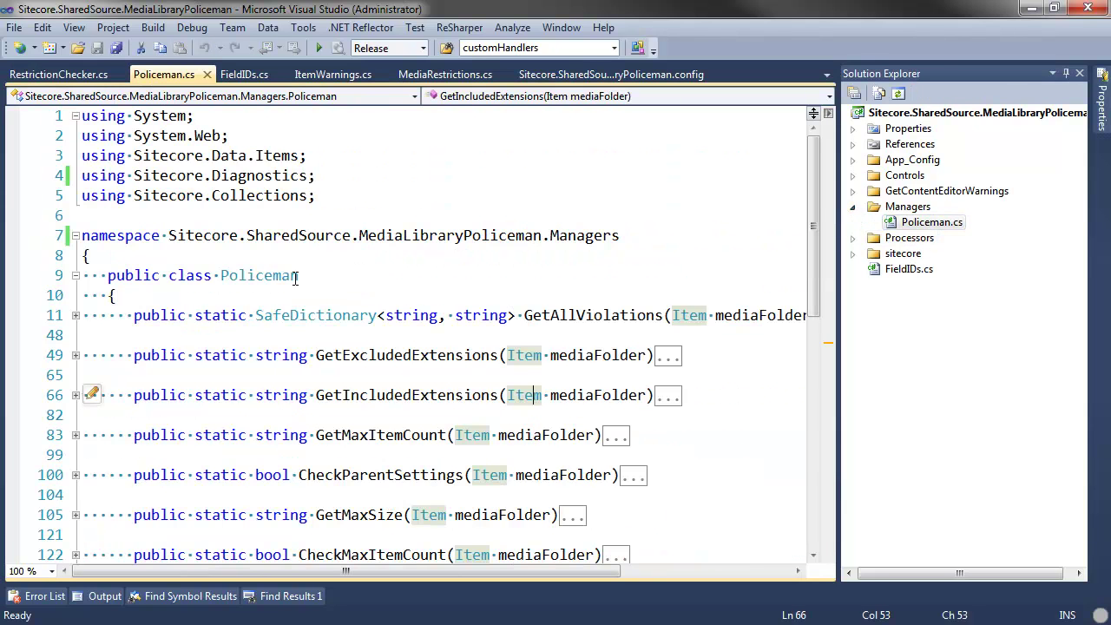
pyautogui.scroll(-3, 254, 306)
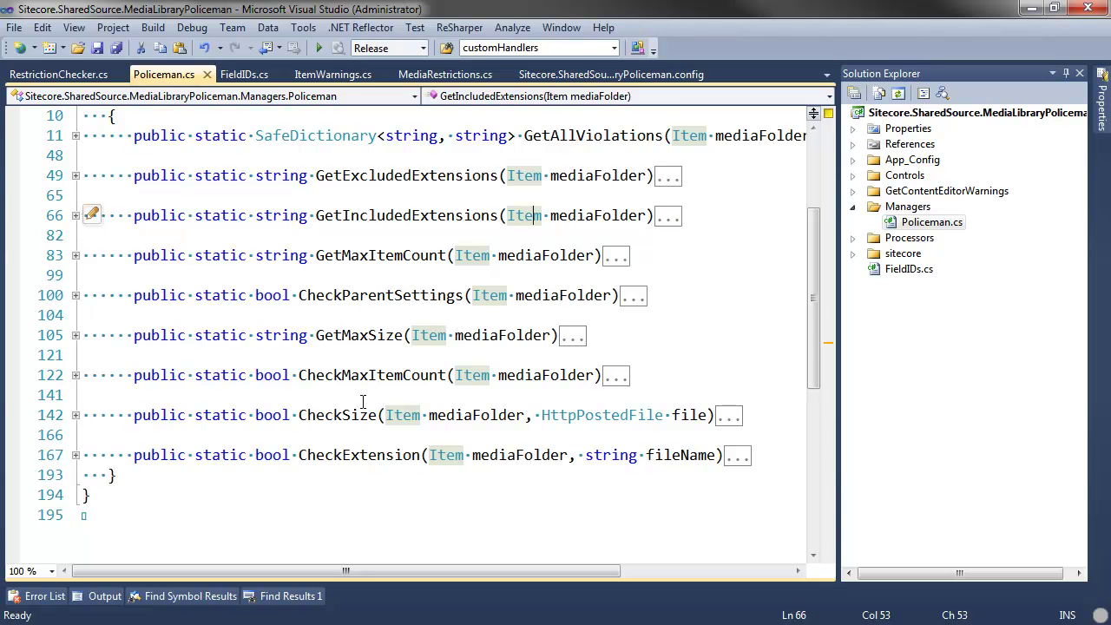
pyautogui.scroll(-2, 360, 393)
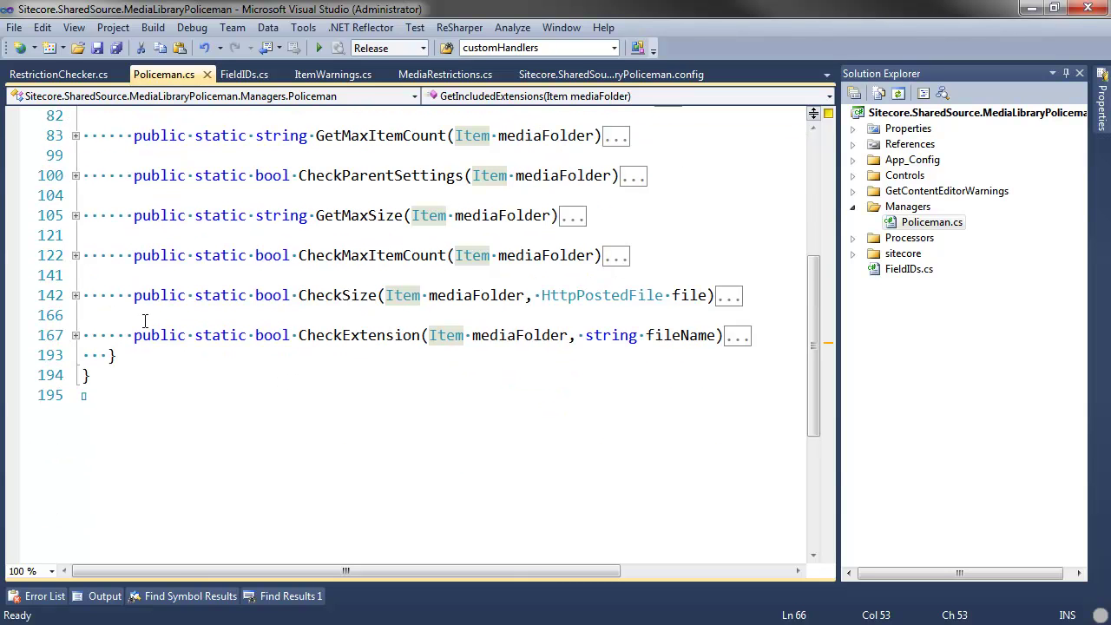
# Step: Expand the CheckMaxItemCount method, highlight its GetMaxItemCount call, and locate that method's definition in the Policeman class
pyautogui.click(76, 255)
pyautogui.scroll(-2, 382, 292)
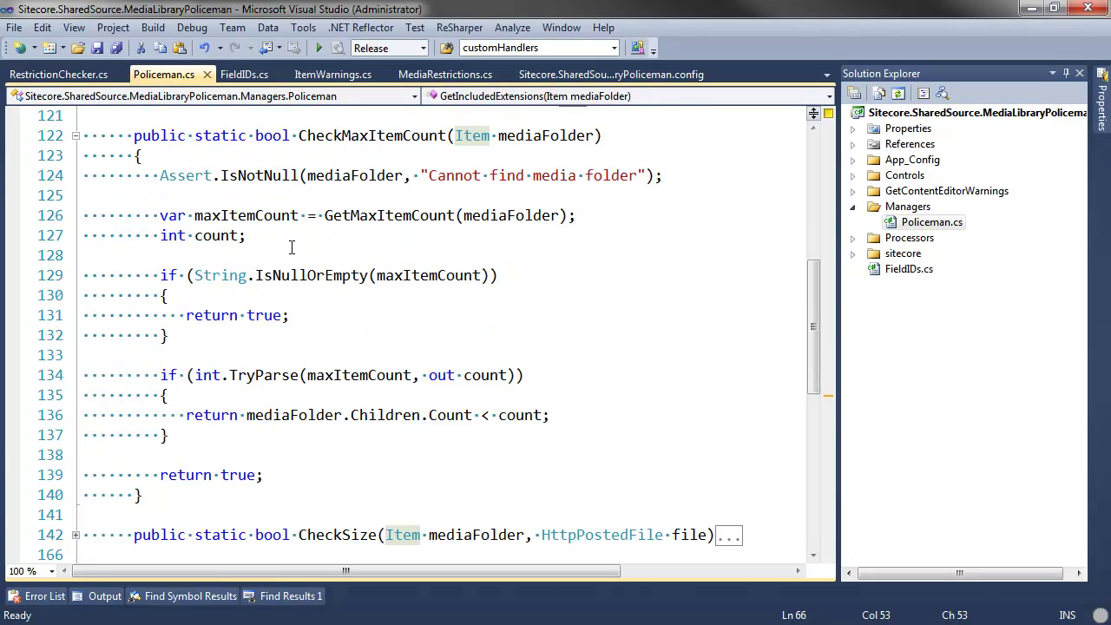
pyautogui.doubleClick(399, 215)
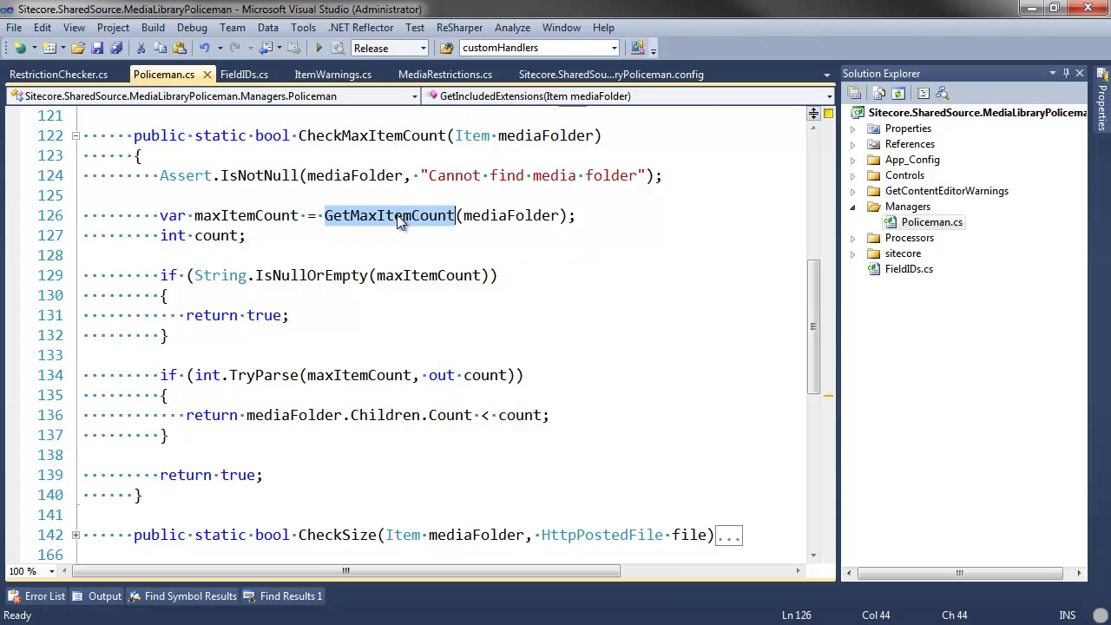
pyautogui.scroll(1, 320, 286)
pyautogui.scroll(2, 476, 292)
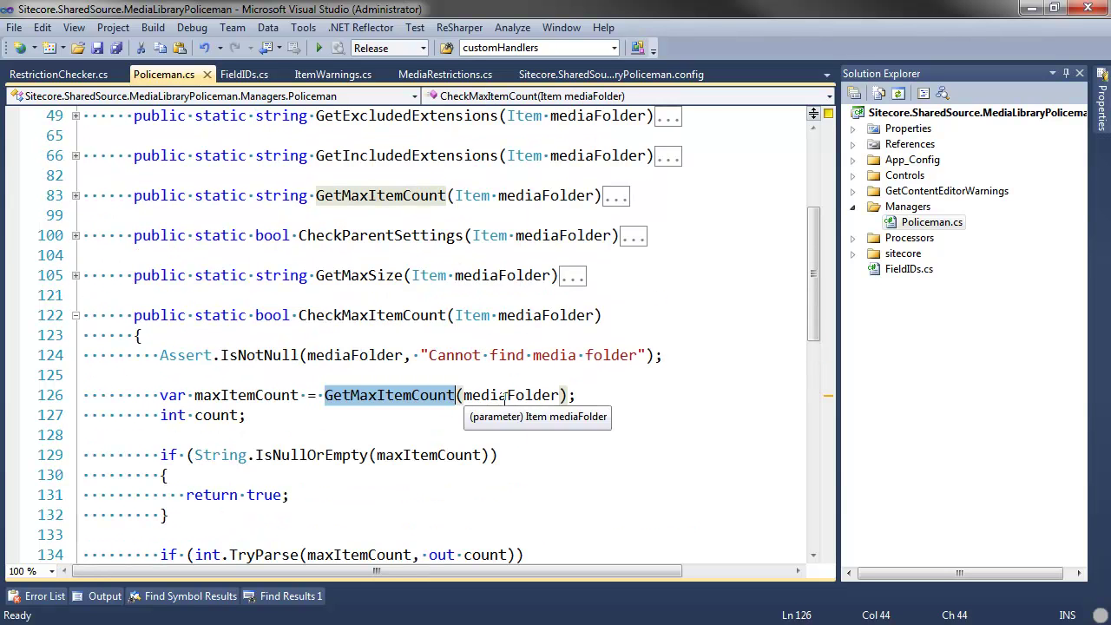
pyautogui.scroll(1, 387, 267)
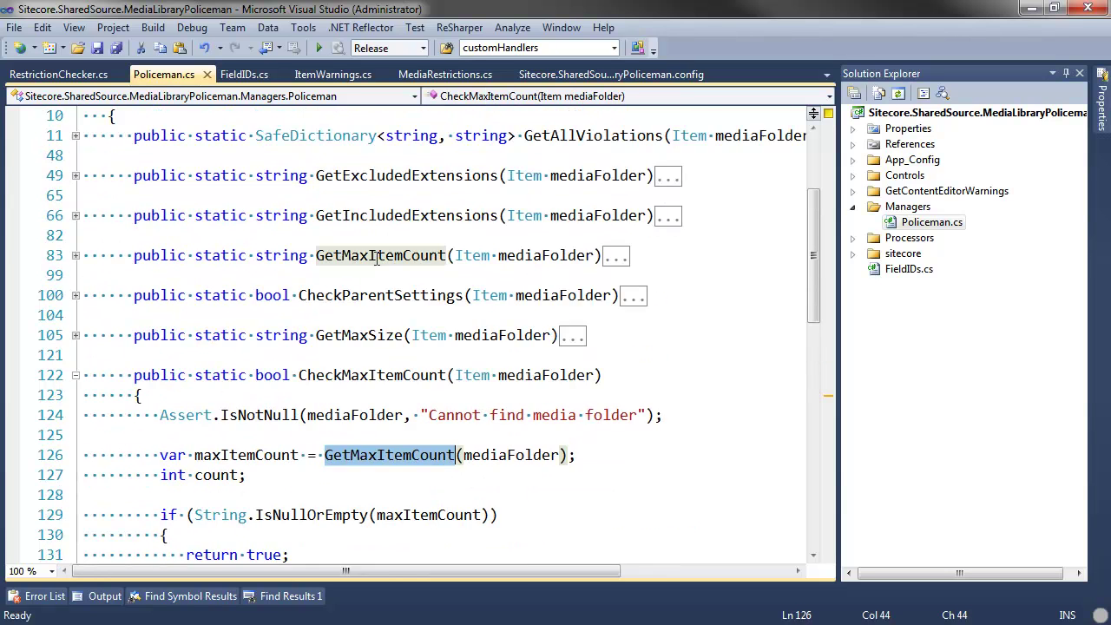
# Step: Expand and examine the GetMaxItemCount method, collapse it, and return to the CheckMaxItemCount body
pyautogui.click(76, 255)
pyautogui.scroll(-1, 331, 319)
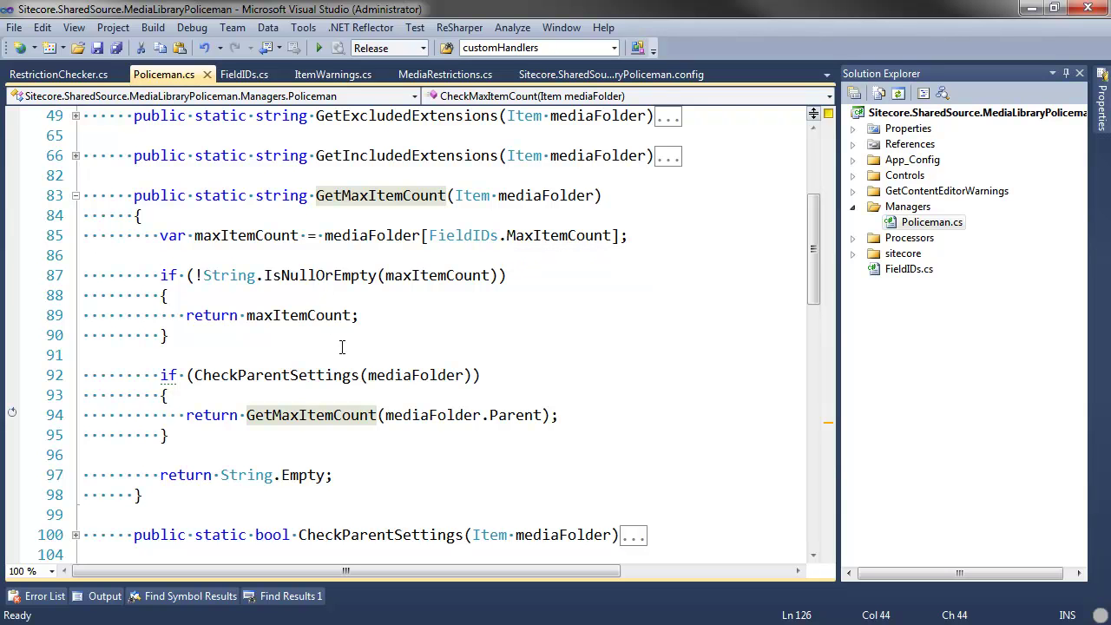
pyautogui.click(76, 195)
pyautogui.scroll(-3, 317, 408)
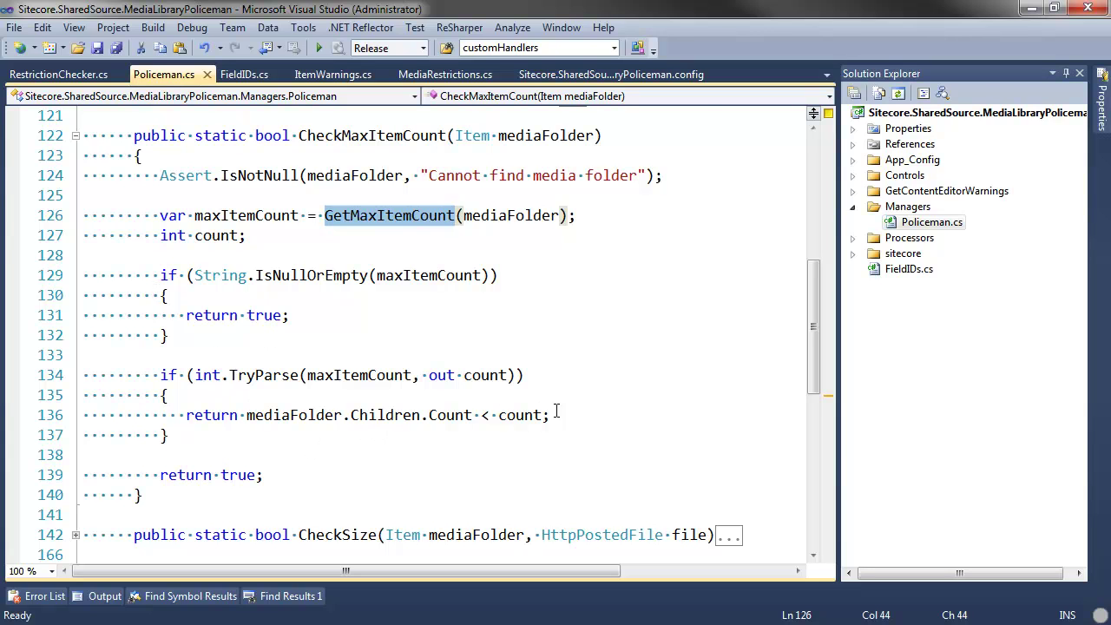
# Step: Examine the comparison of mediaFolder.Children.Count with count in CheckMaxItemCount, then collapse the method
pyautogui.moveTo(557, 414); pyautogui.dragTo(240, 409)
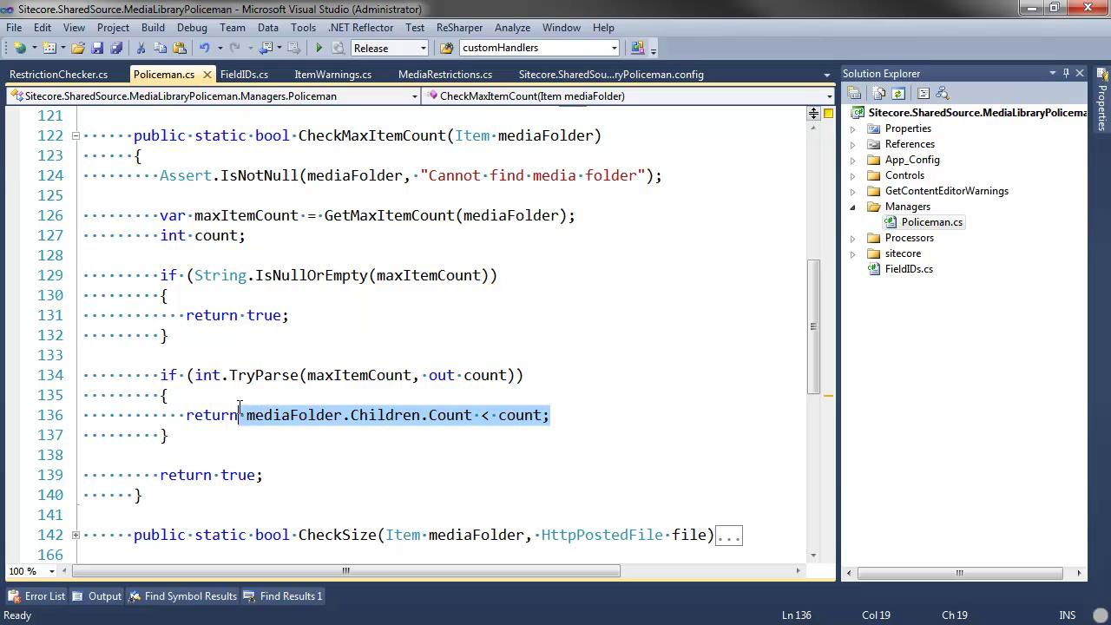
pyautogui.doubleClick(385, 415)
pyautogui.click(503, 432)
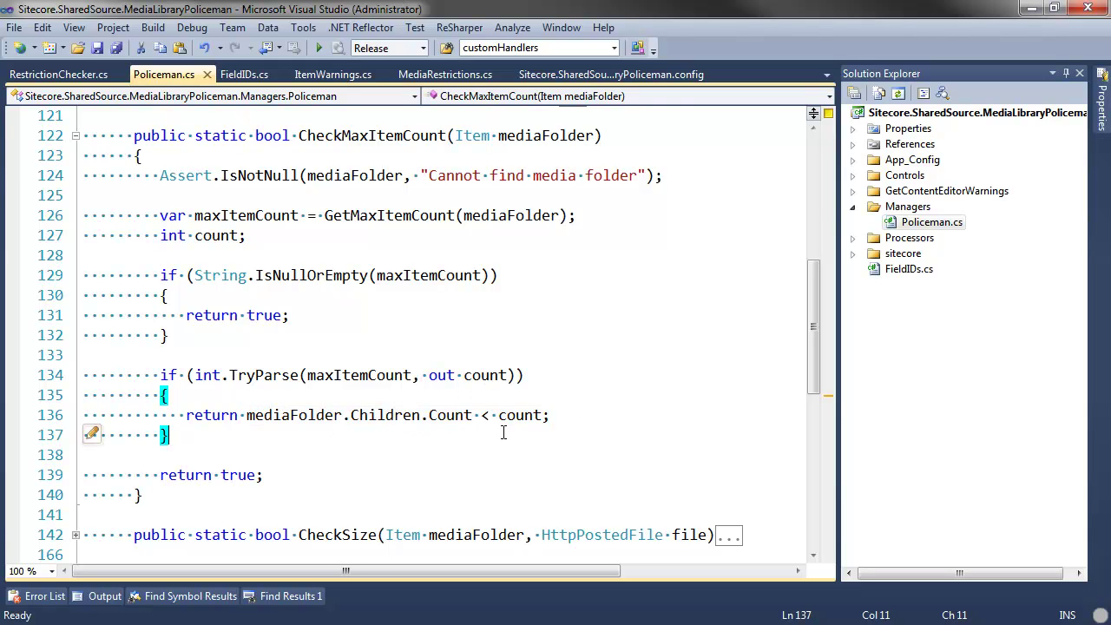
pyautogui.doubleClick(519, 415)
pyautogui.scroll(1, 157, 367)
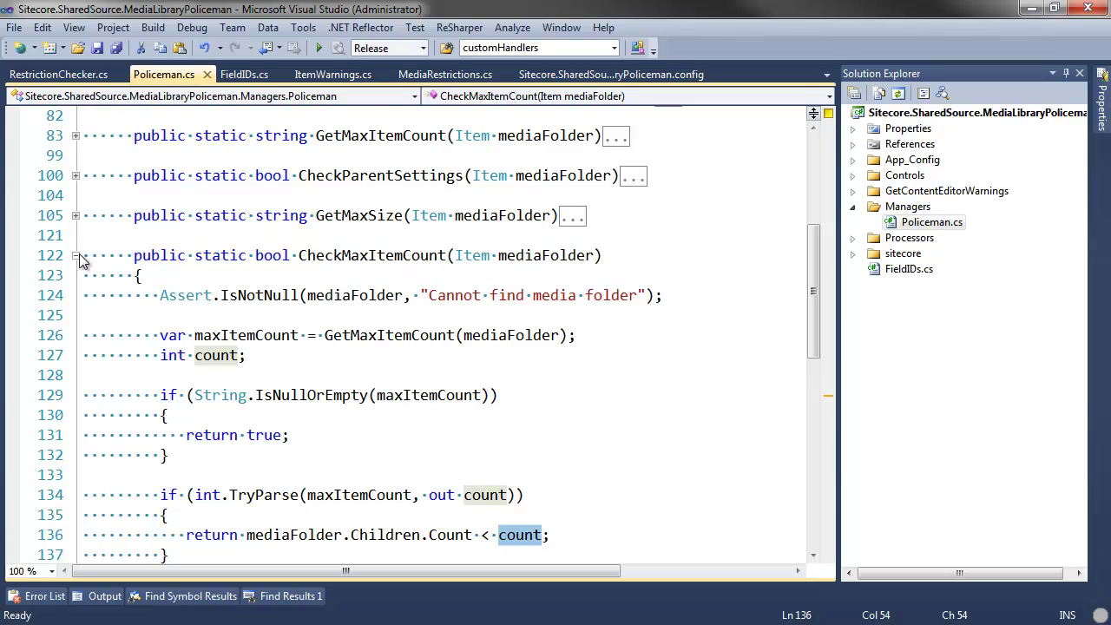
pyautogui.scroll(-1, 164, 283)
pyautogui.scroll(1, 169, 276)
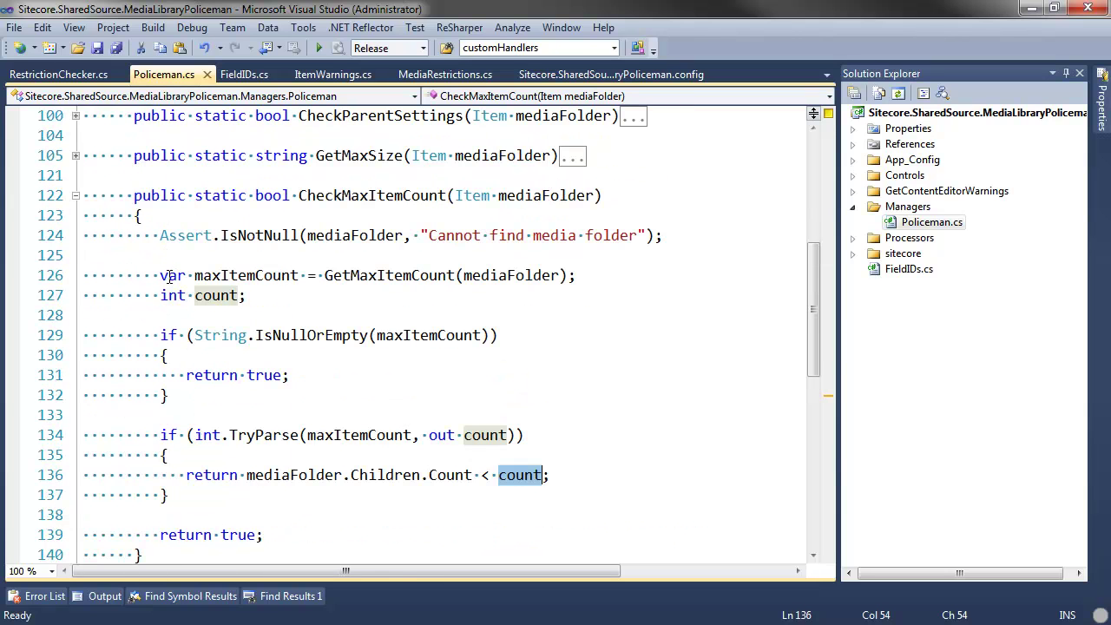
pyautogui.click(76, 195)
pyautogui.scroll(2, 235, 242)
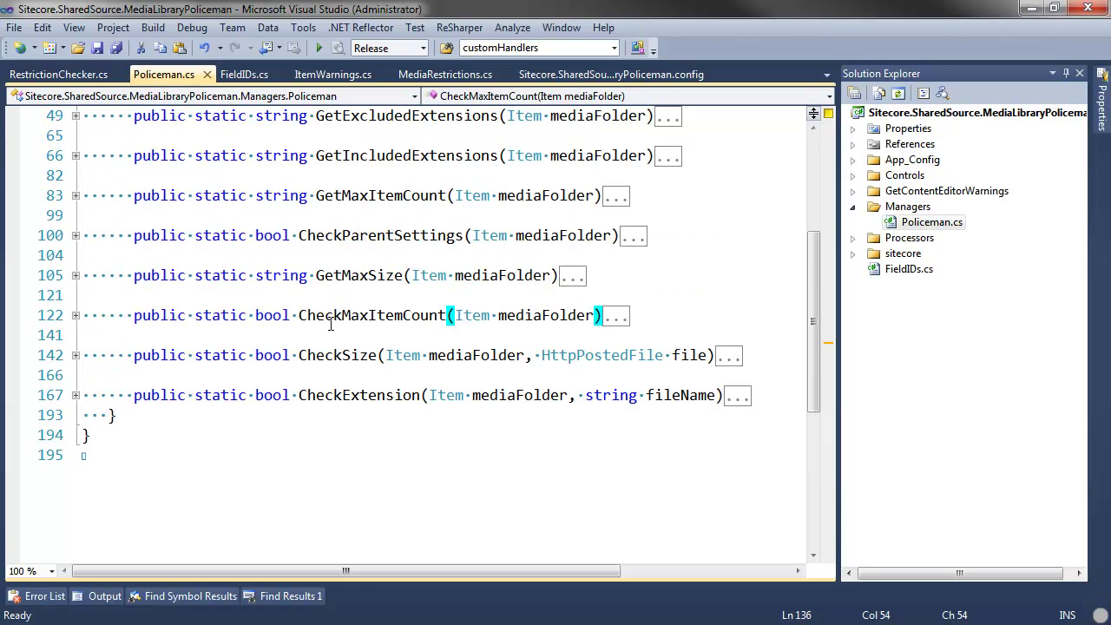
# Step: Expand the CheckSize method and examine its size limit lookup and file.ContentLength comparison
pyautogui.click(76, 355)
pyautogui.scroll(-3, 286, 367)
pyautogui.scroll(-3, 389, 388)
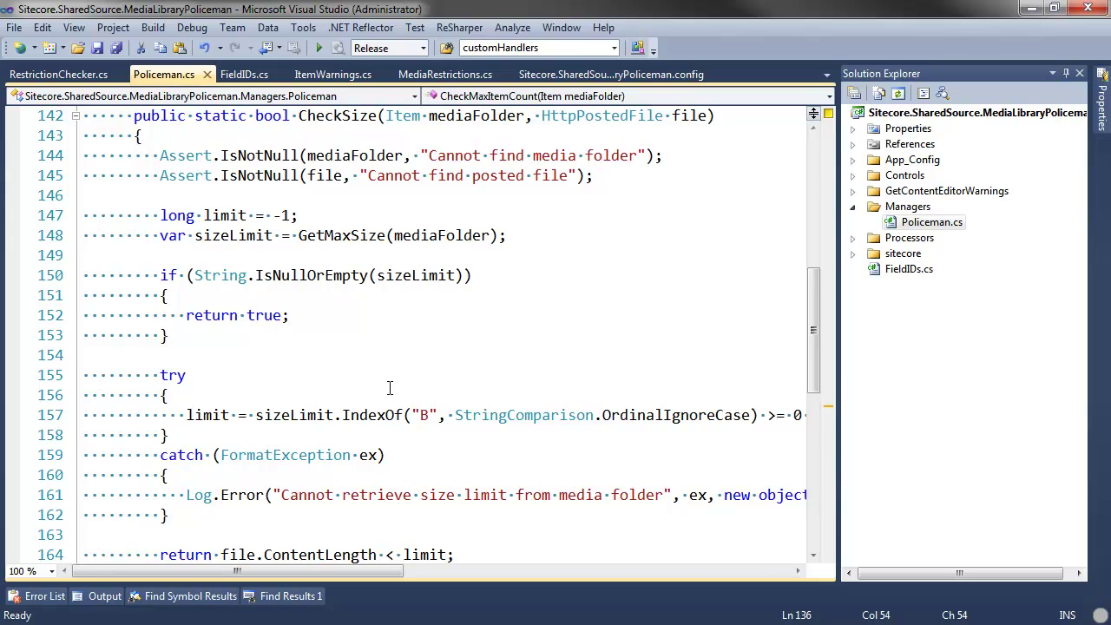
# Step: Expand the CheckExtension method and examine its GetIncludedExtensions and GetExcludedExtensions calls and the conditions that return false
pyautogui.click(75, 495)
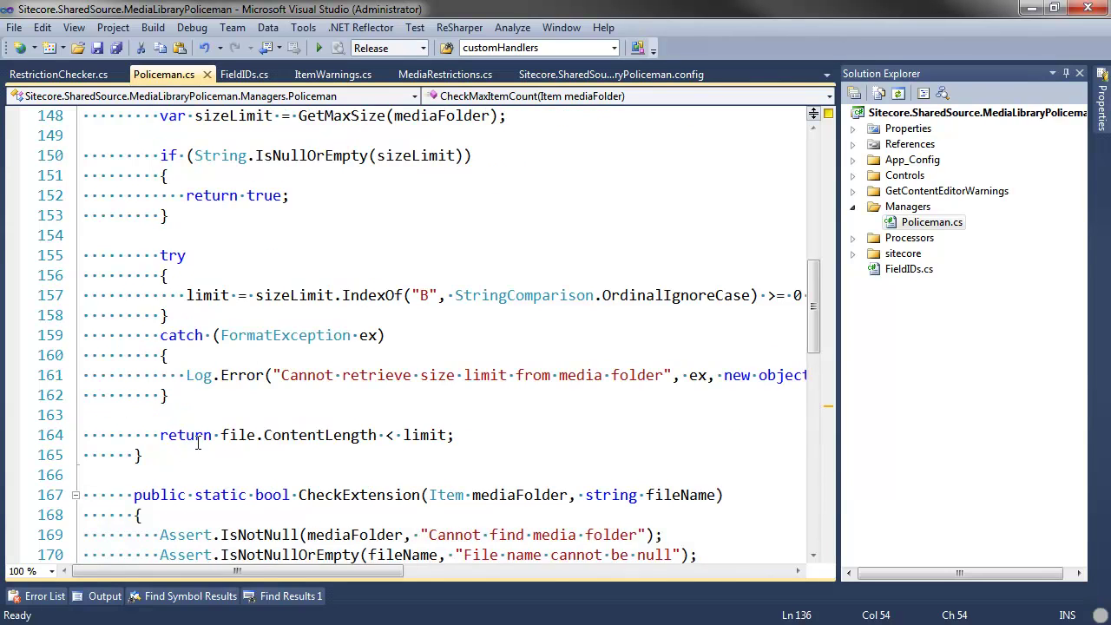
pyautogui.scroll(-3, 426, 420)
pyautogui.scroll(-3, 425, 420)
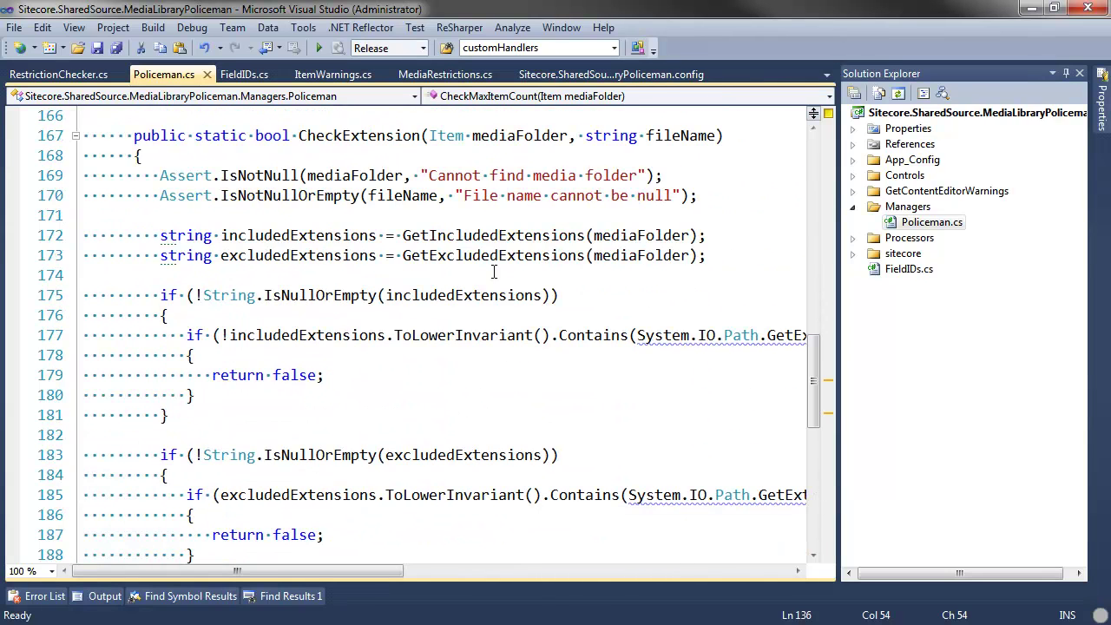
pyautogui.doubleClick(468, 236)
pyautogui.doubleClick(467, 256)
pyautogui.scroll(-2, 374, 368)
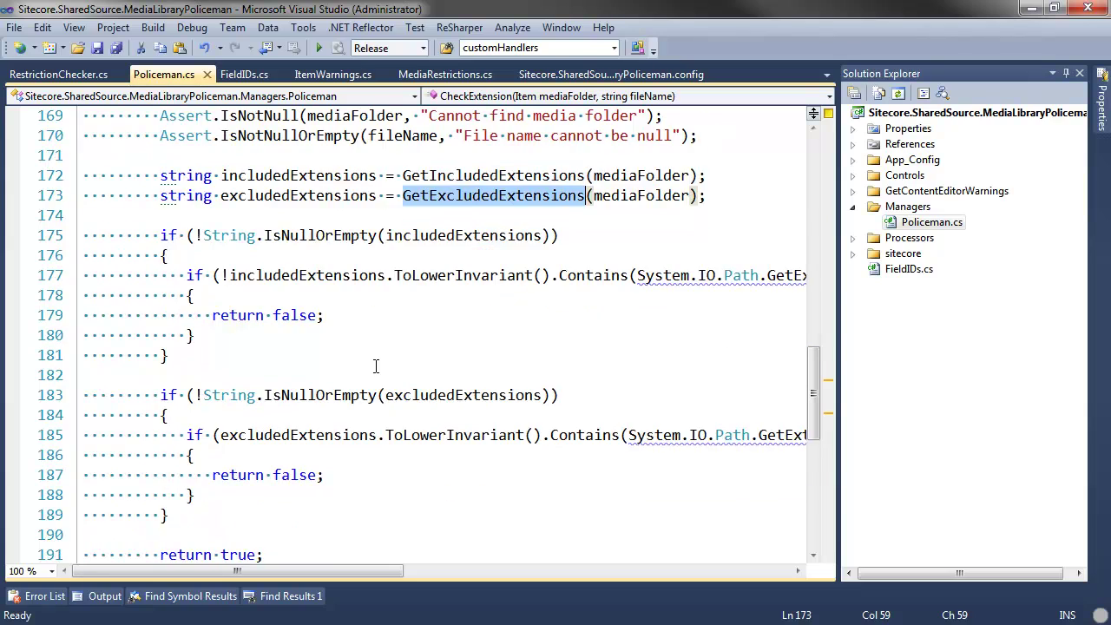
pyautogui.scroll(1, 427, 371)
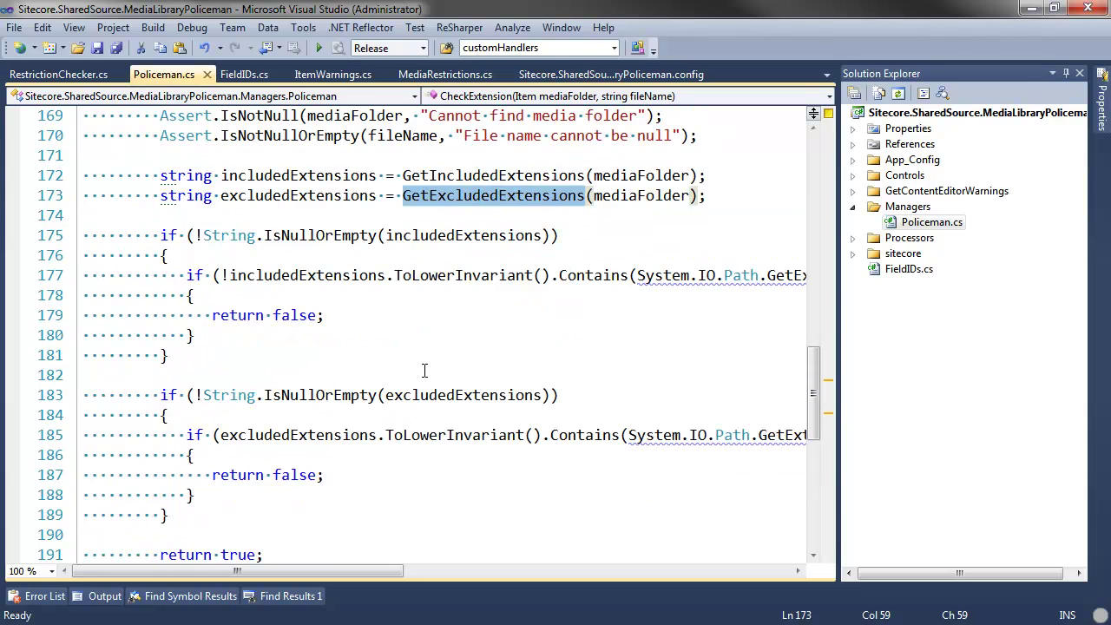
# Step: Collapse all methods in Policeman.cs to their definitions and collapse the Policeman class itself
pyautogui.scroll(7, 425, 371)
pyautogui.hotkey('ctrl', 'm')
pyautogui.hotkey('ctrl', 'o')
pyautogui.scroll(2, 218, 336)
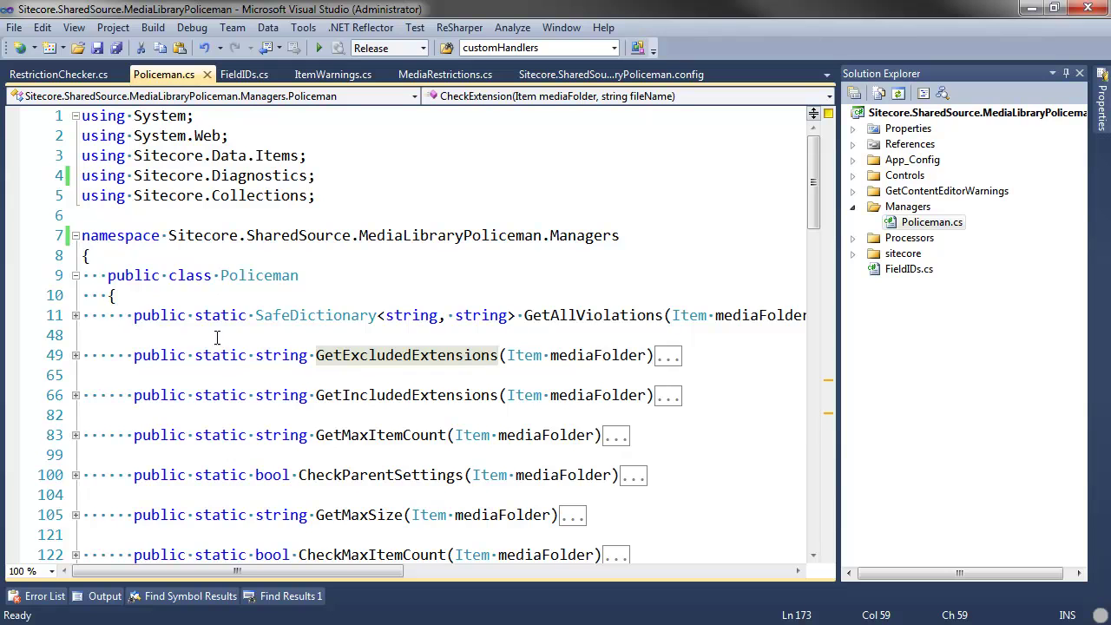
pyautogui.click(75, 276)
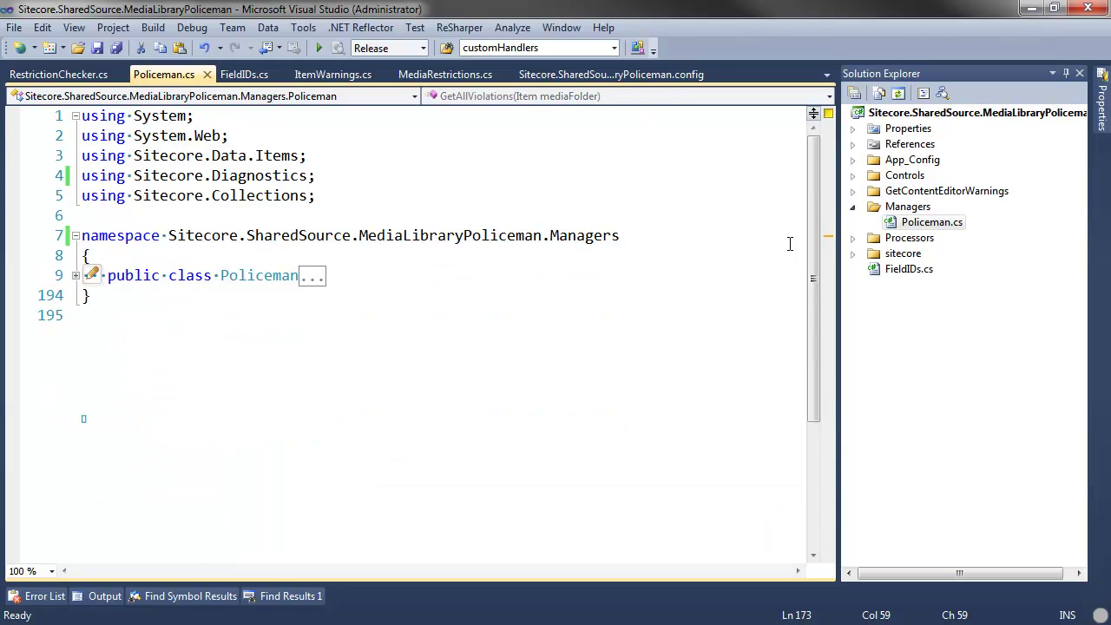
# Step: Switch to the MediaLibraryPoliceman config file and highlight the pipelines section and its getContentEditorWarnings element
pyautogui.click(617, 73)
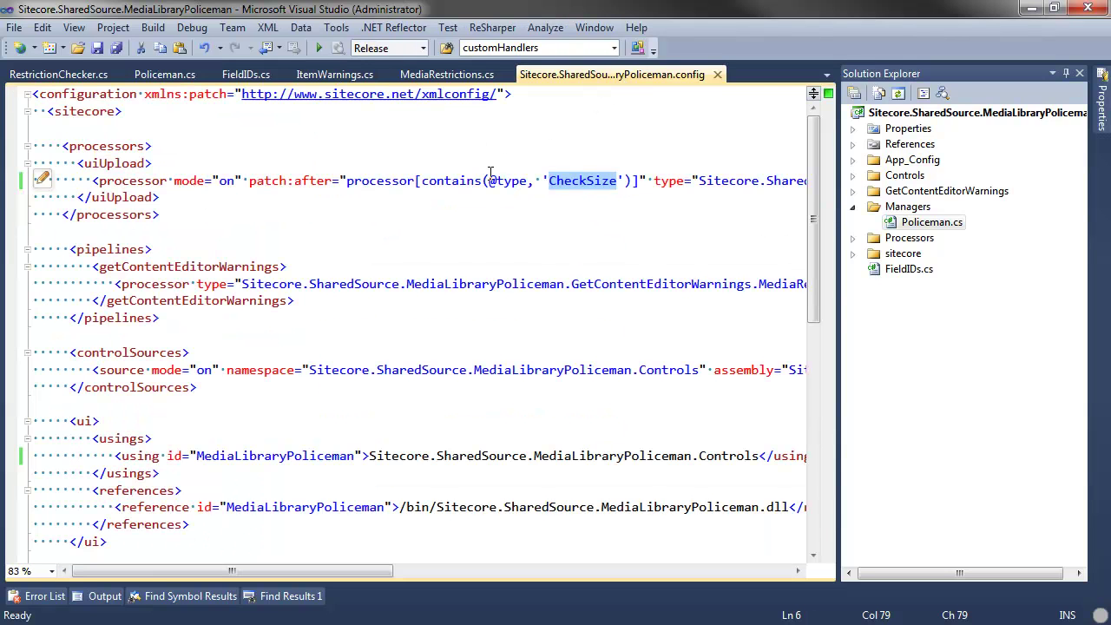
pyautogui.click(431, 217)
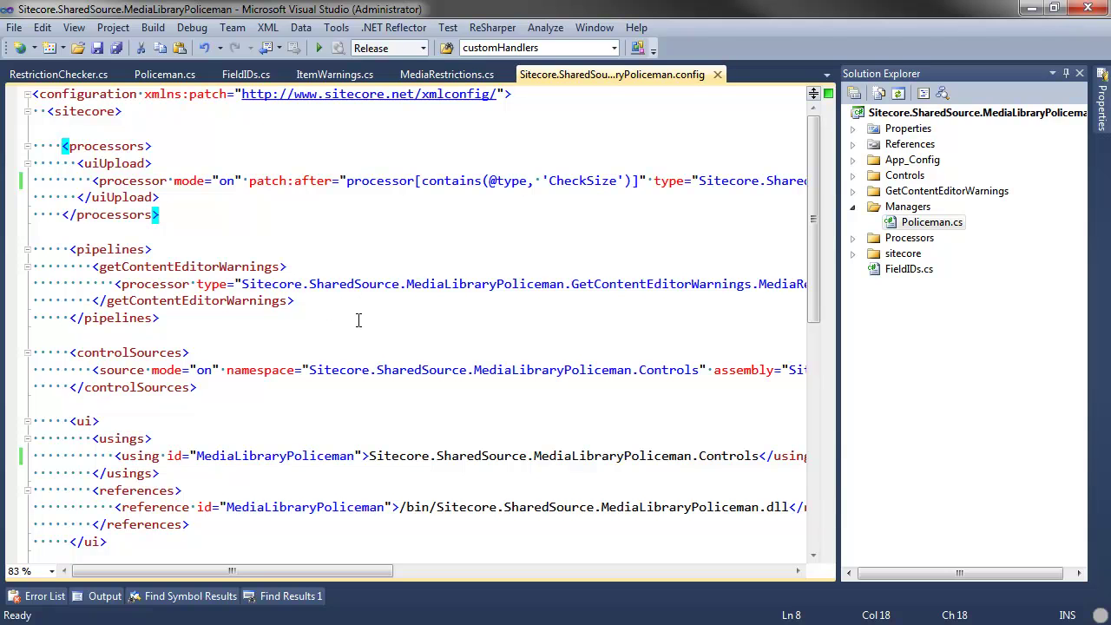
pyautogui.moveTo(74, 250); pyautogui.dragTo(152, 305)
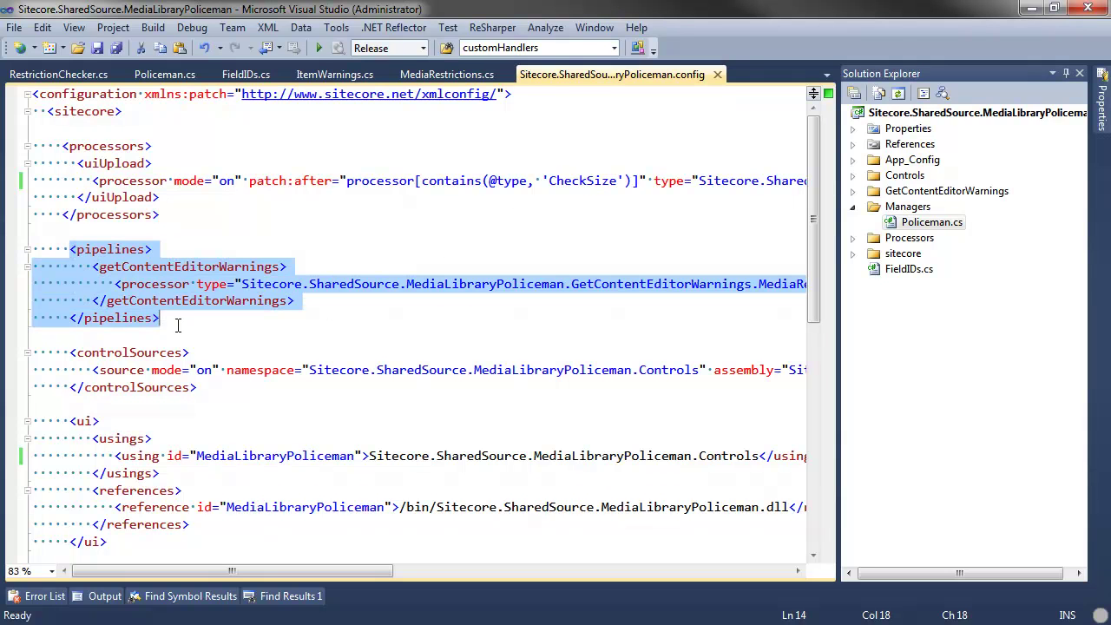
pyautogui.click(99, 249)
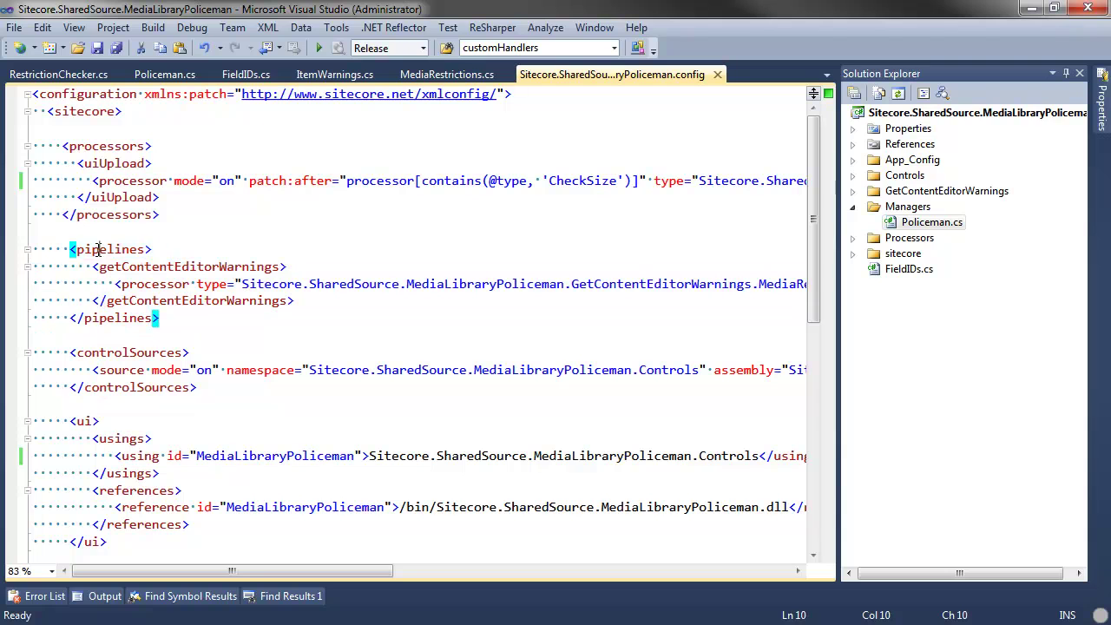
pyautogui.doubleClick(99, 250)
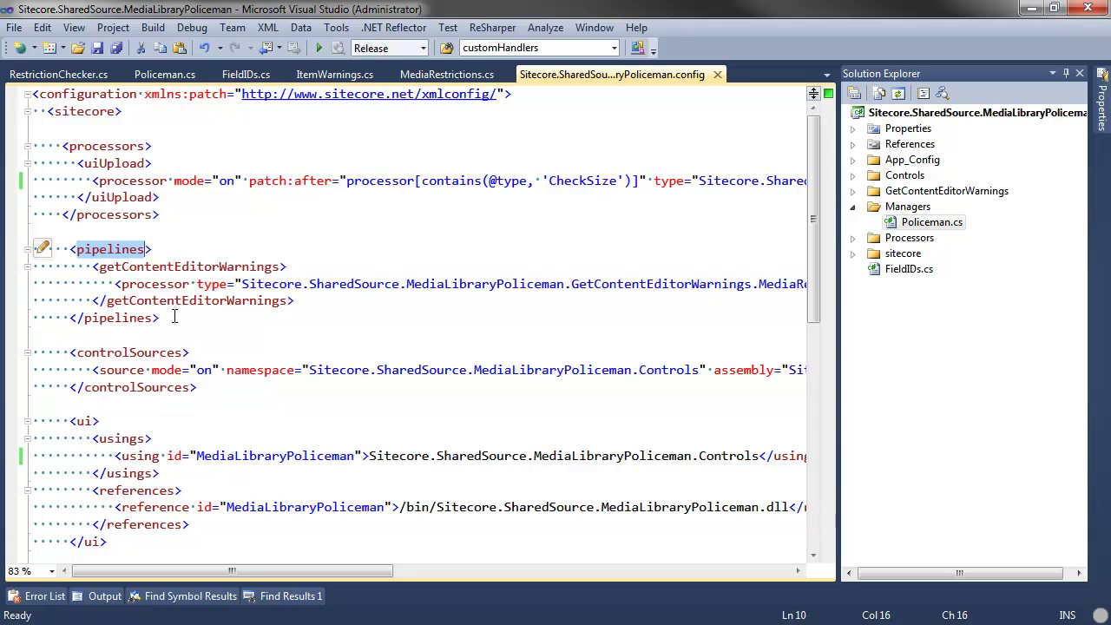
pyautogui.doubleClick(133, 268)
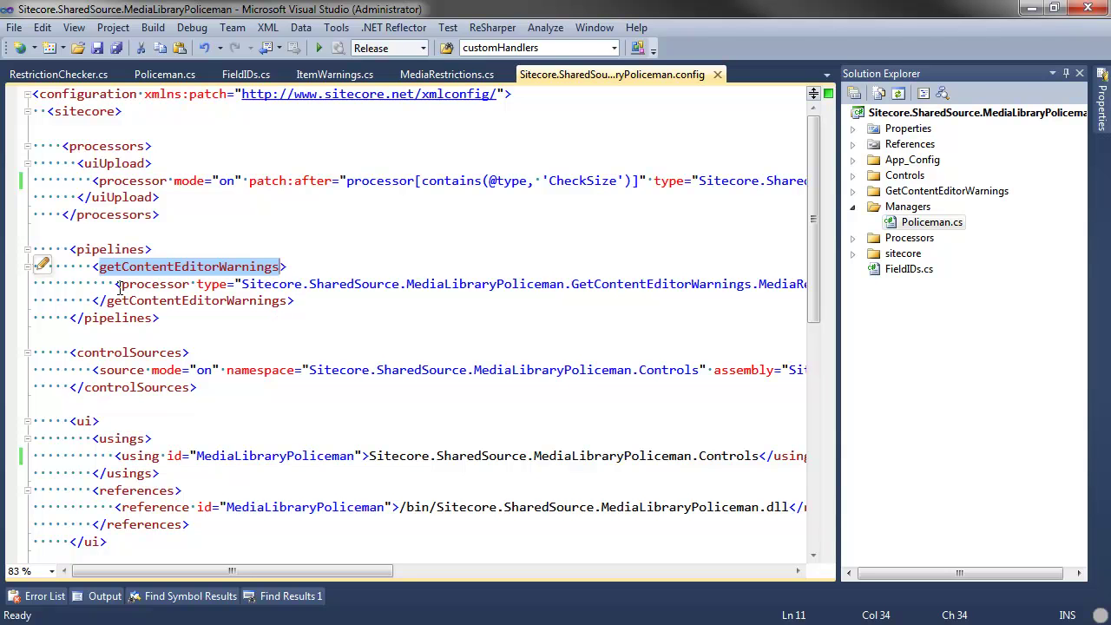
# Step: Examine the full type of the getContentEditorWarnings processor, including its GetContentEditorWarnings namespace and MediaRestrictions class
pyautogui.moveTo(116, 284); pyautogui.dragTo(675, 287)
pyautogui.doubleClick(675, 287)
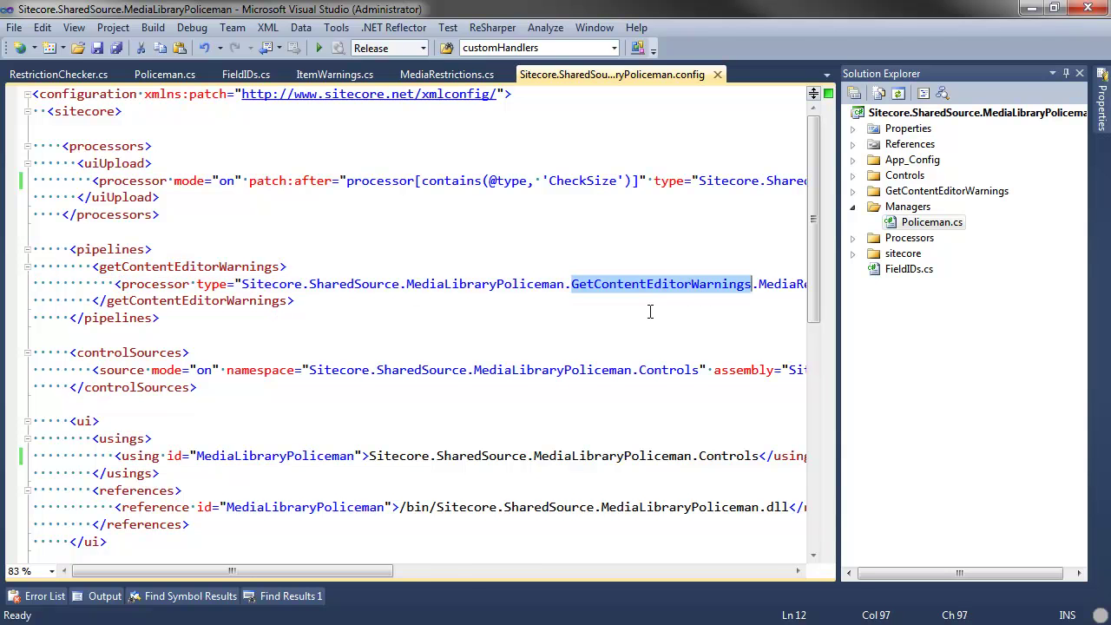
pyautogui.moveTo(368, 567); pyautogui.dragTo(393, 567)
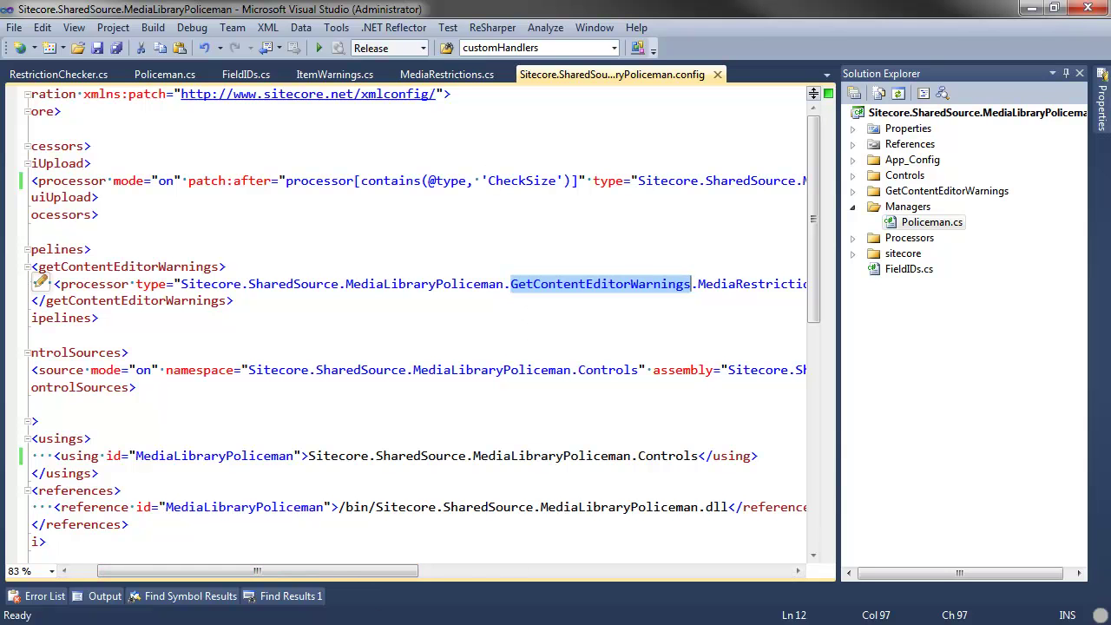
pyautogui.moveTo(346, 571); pyautogui.dragTo(435, 569)
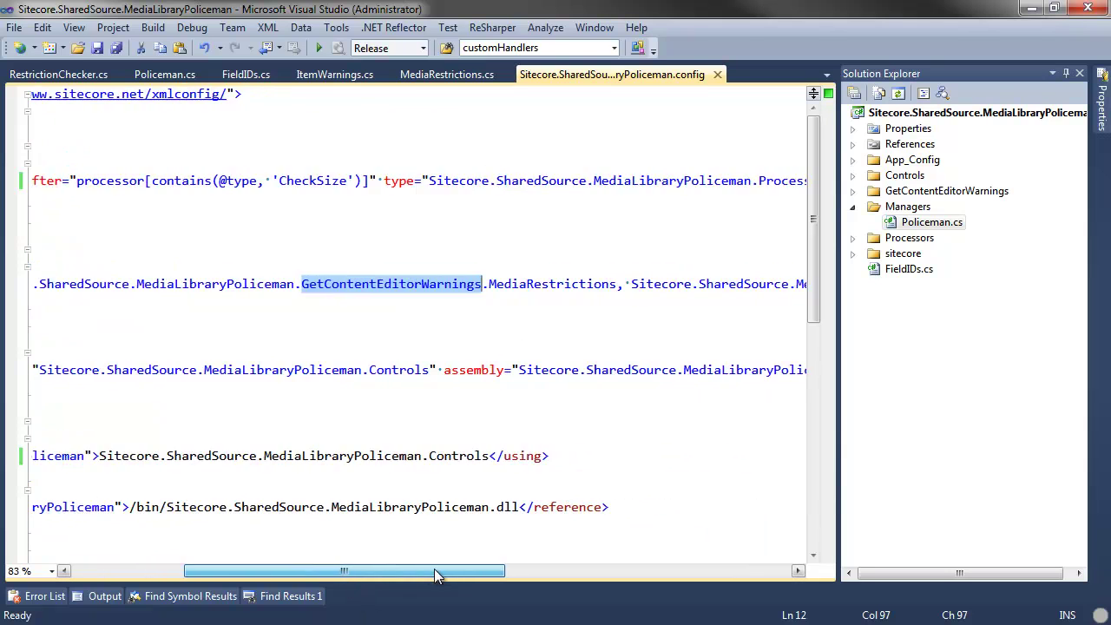
# Step: Open MediaRestrictions.cs from the GetContentEditorWarnings folder and examine the Policeman.GetAllViolations call in its Process method
pyautogui.click(852, 191)
pyautogui.doubleClick(929, 207)
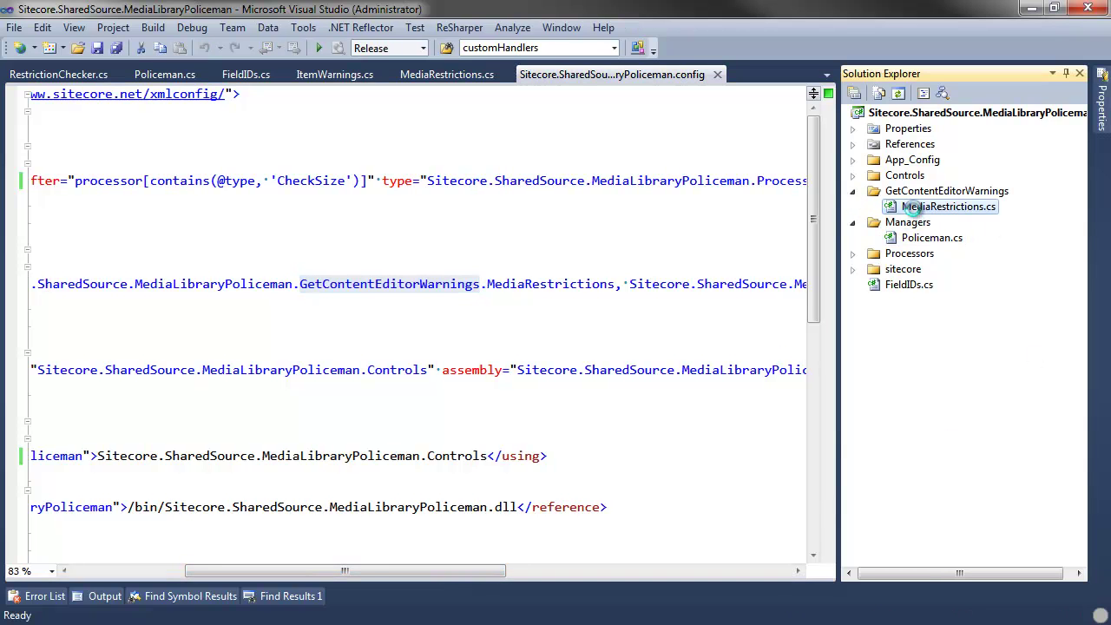
pyautogui.scroll(-1, 426, 339)
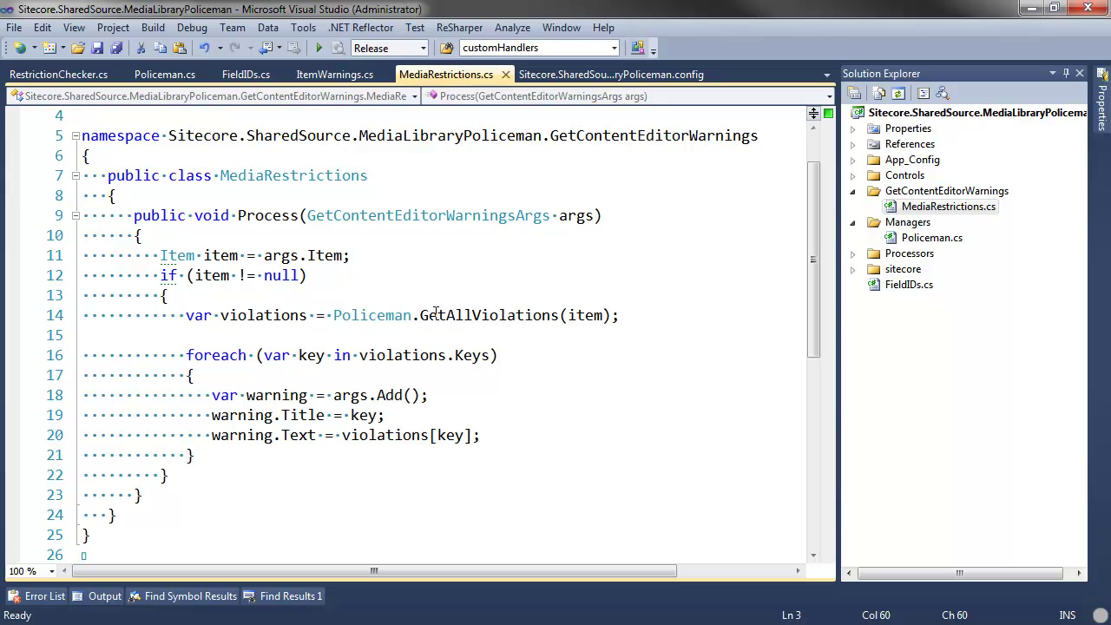
pyautogui.doubleClick(391, 315)
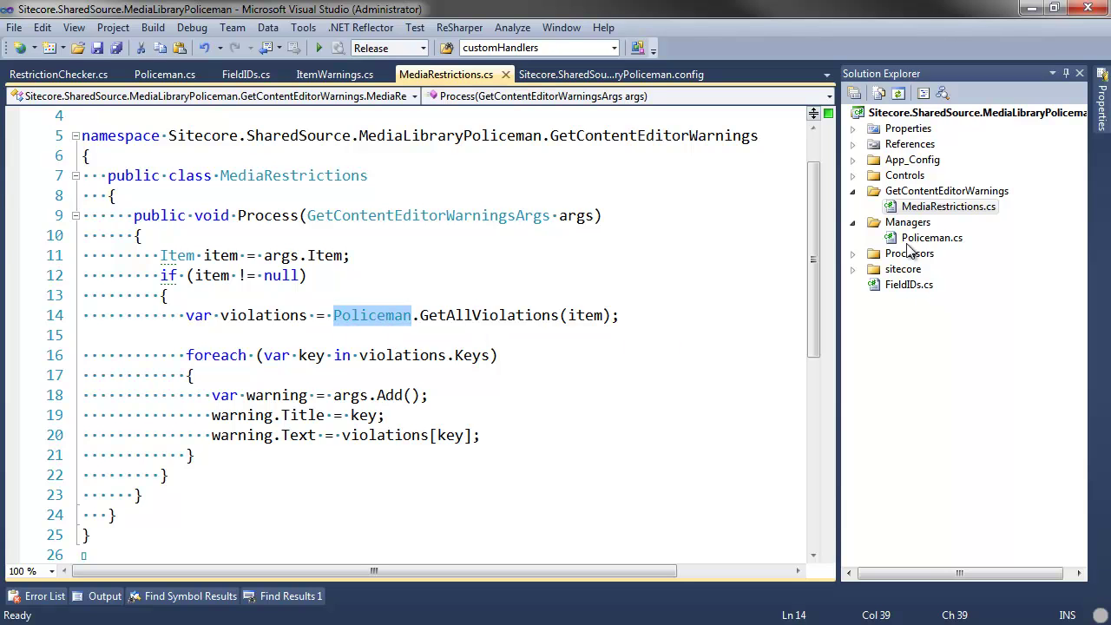
pyautogui.click(555, 315)
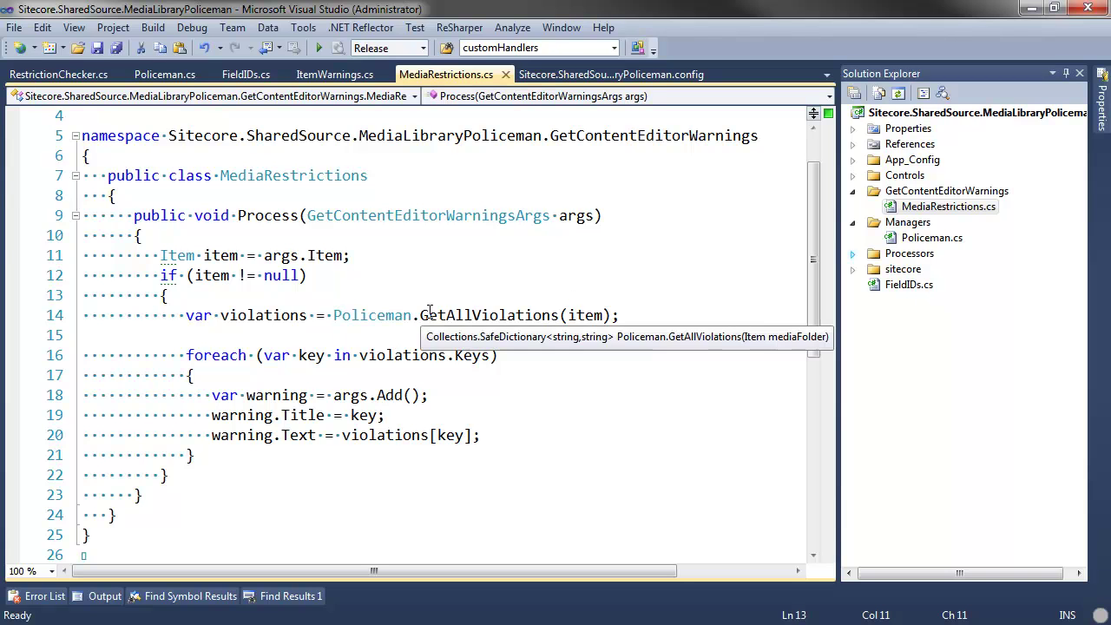
pyautogui.moveTo(420, 315); pyautogui.dragTo(558, 315)
pyautogui.click(444, 326)
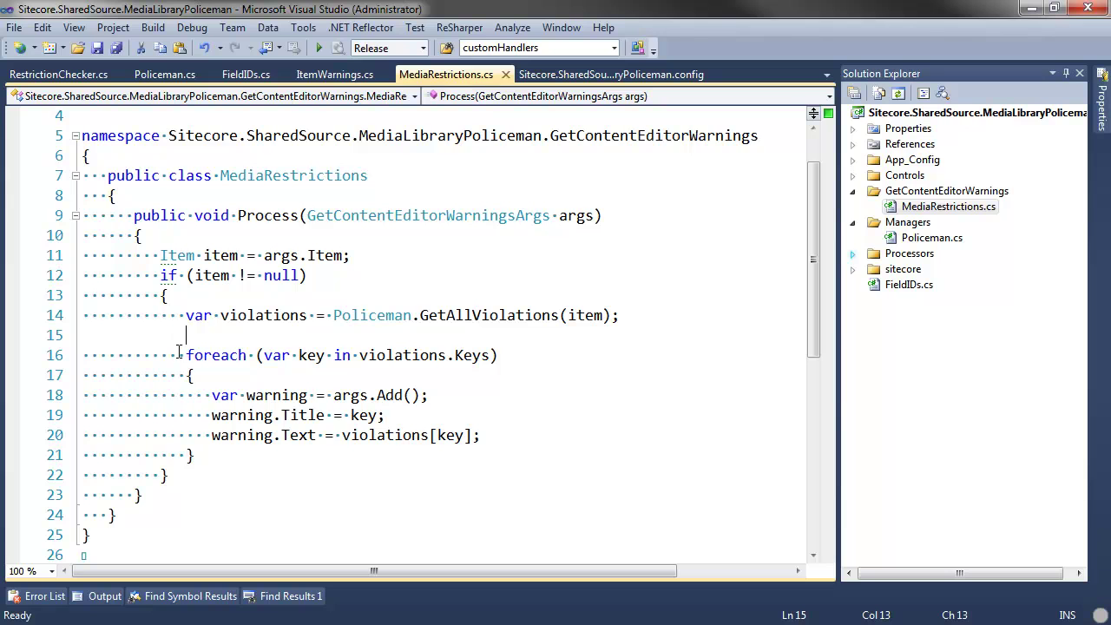
# Step: Examine the foreach loop that adds a warning with a title and text for each violation key
pyautogui.moveTo(178, 355); pyautogui.dragTo(219, 454)
pyautogui.scroll(-1, 300, 385)
pyautogui.scroll(1, 300, 377)
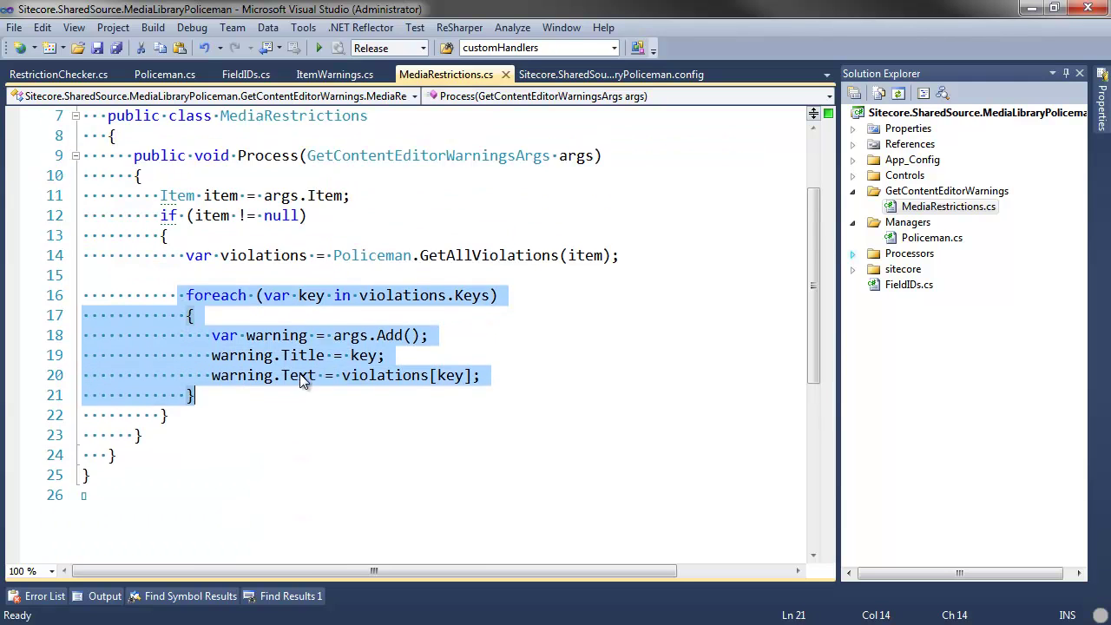
pyautogui.click(341, 435)
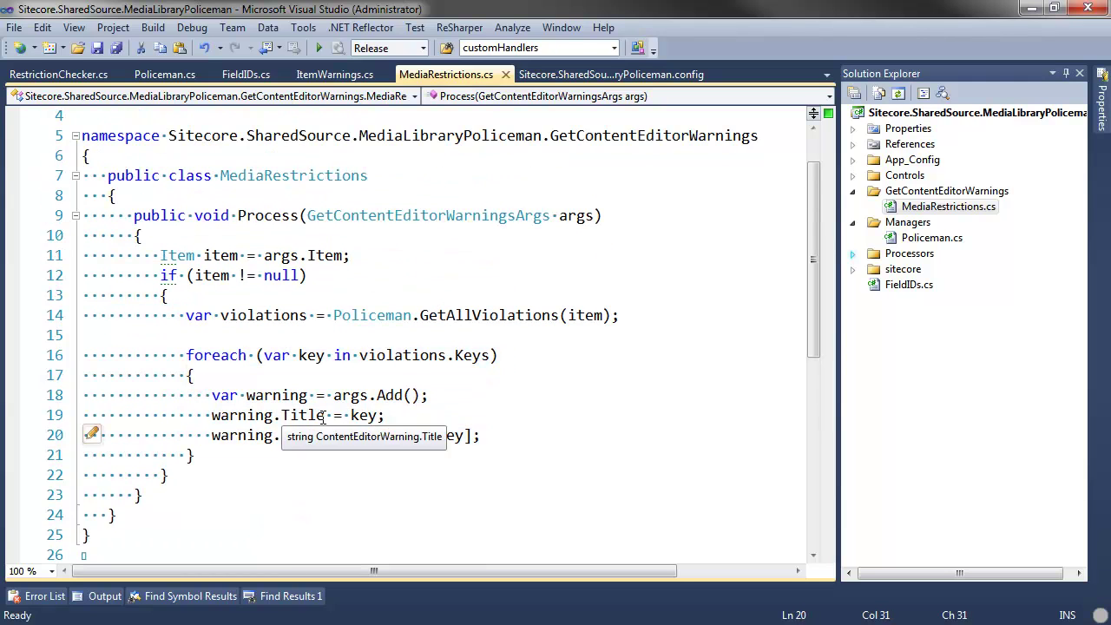
pyautogui.press('Up')
pyautogui.press('Up')
pyautogui.press('Up')
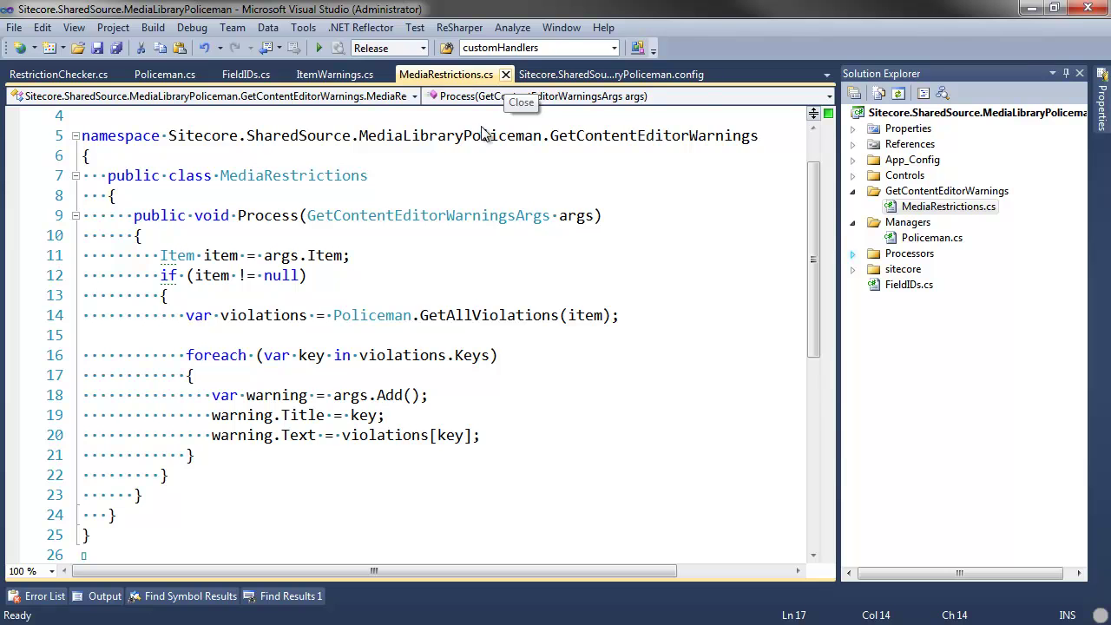
# Step: Close MediaRestrictions.cs and examine the controlSources and ui sections of the MediaLibraryPoliceman config file
pyautogui.click(506, 77)
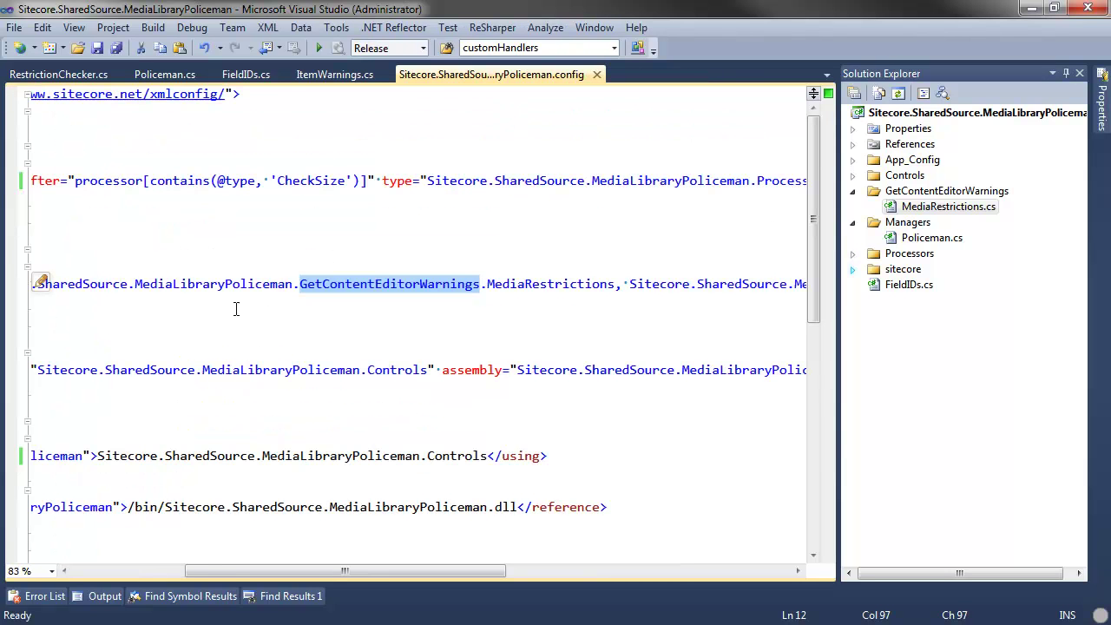
pyautogui.click(160, 330)
pyautogui.scroll(-1, 191, 339)
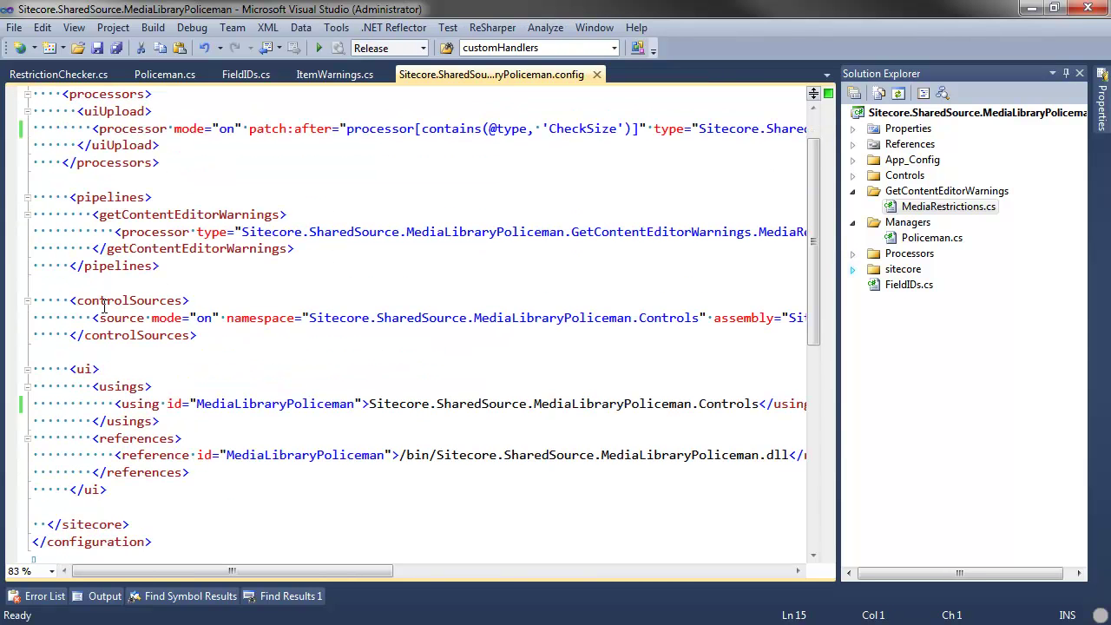
pyautogui.moveTo(33, 301); pyautogui.dragTo(137, 488)
pyautogui.click(162, 369)
pyautogui.scroll(-1, 161, 369)
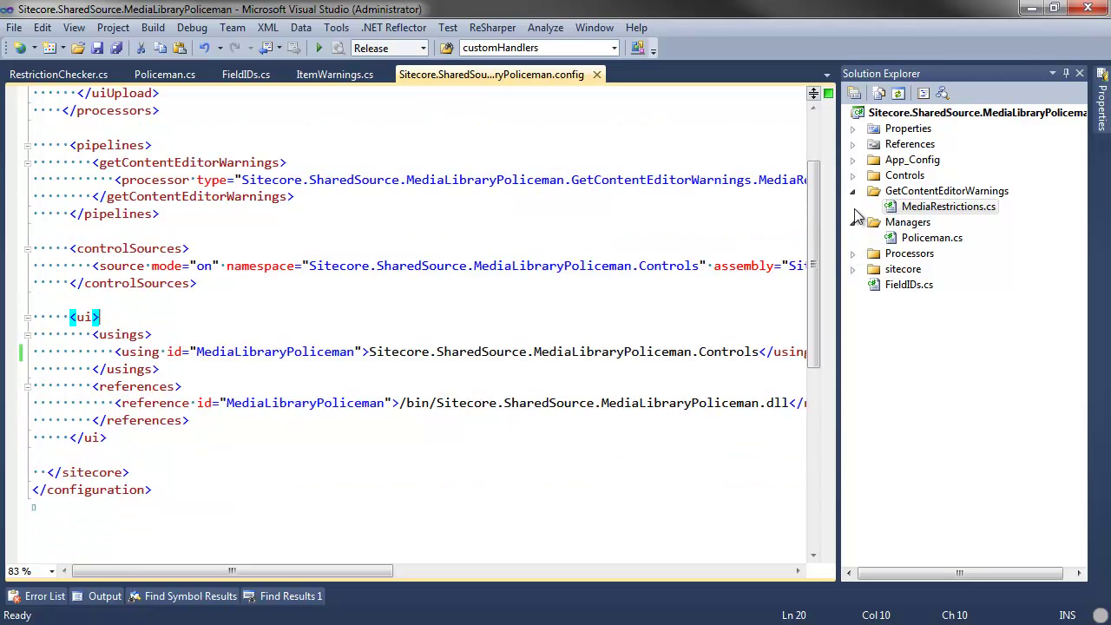
# Step: Open ItemWarnings.cs from the Controls folder and examine its DoRender, GetItem, Render and GetWarnings methods
pyautogui.click(852, 176)
pyautogui.doubleClick(938, 191)
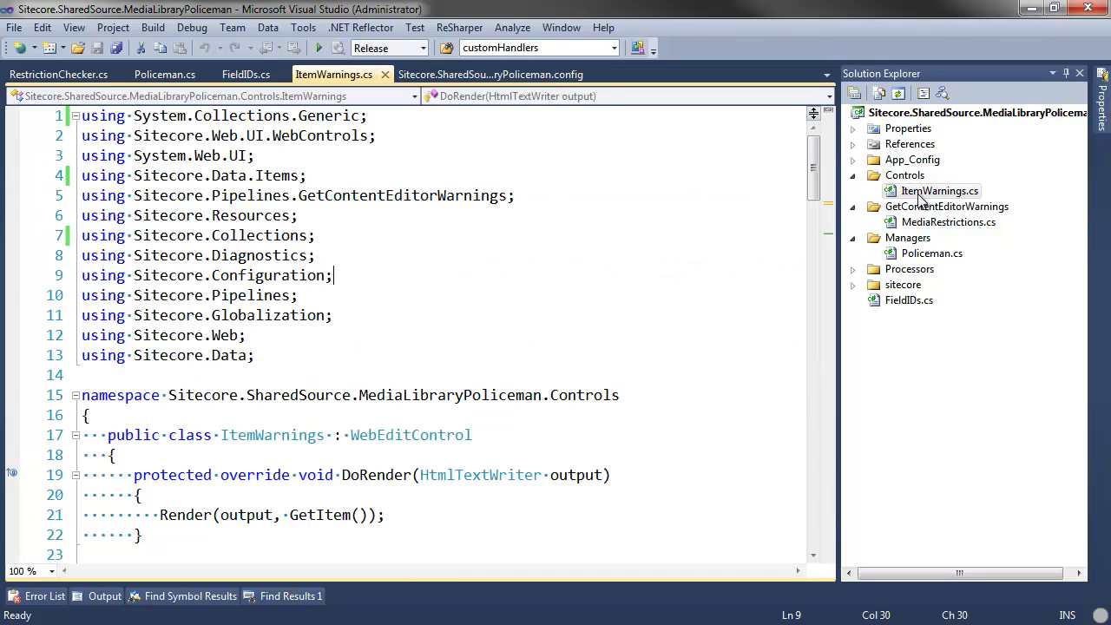
pyautogui.scroll(-2, 439, 313)
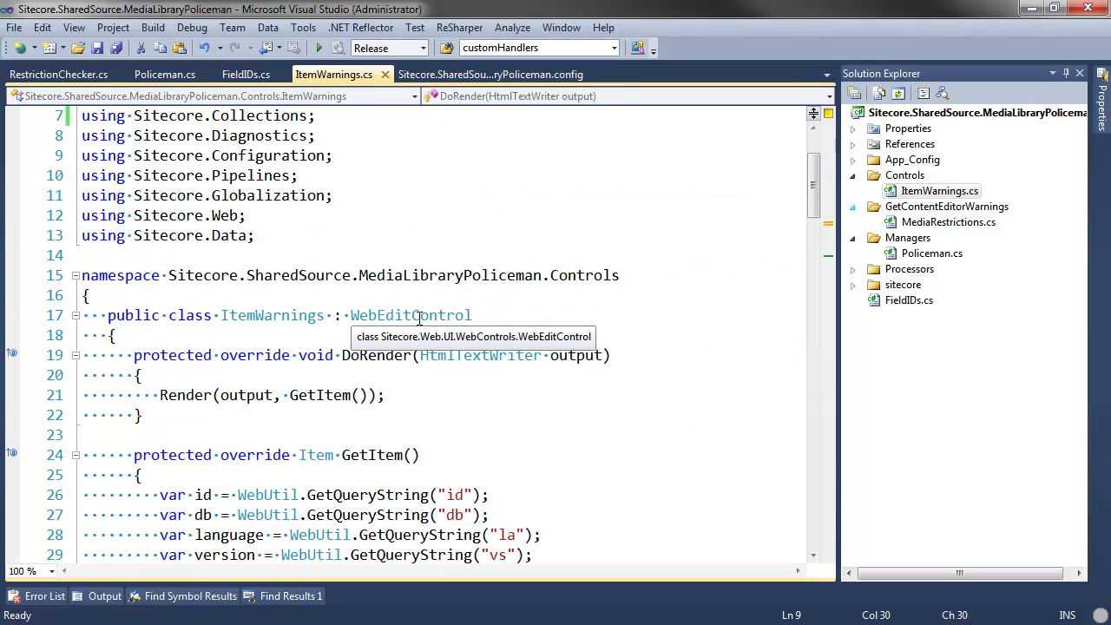
pyautogui.scroll(-3, 420, 318)
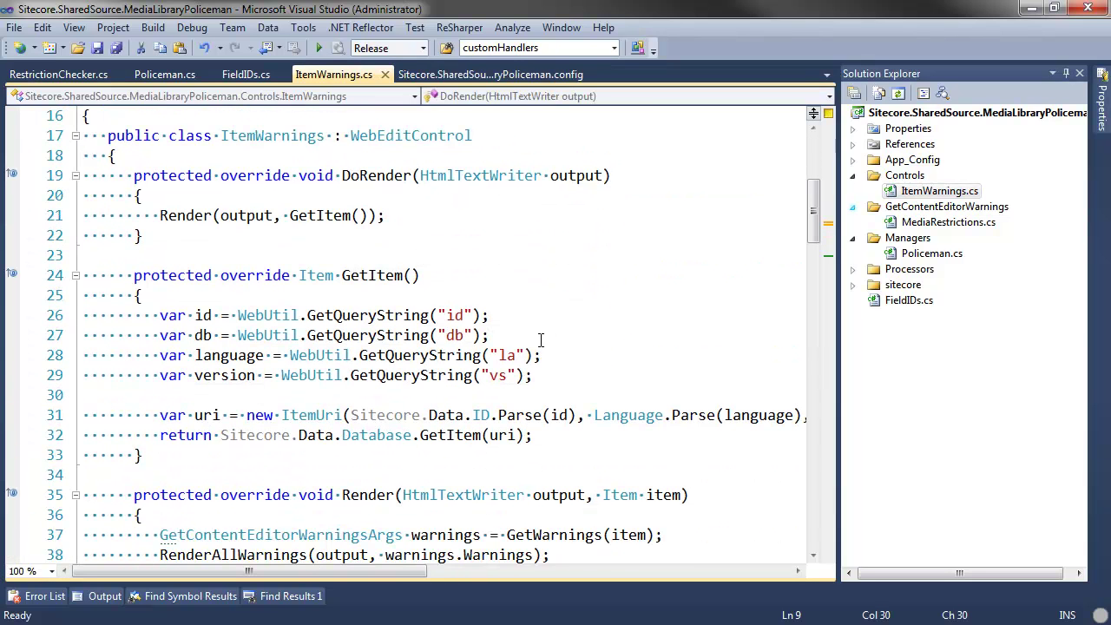
pyautogui.scroll(-3, 441, 317)
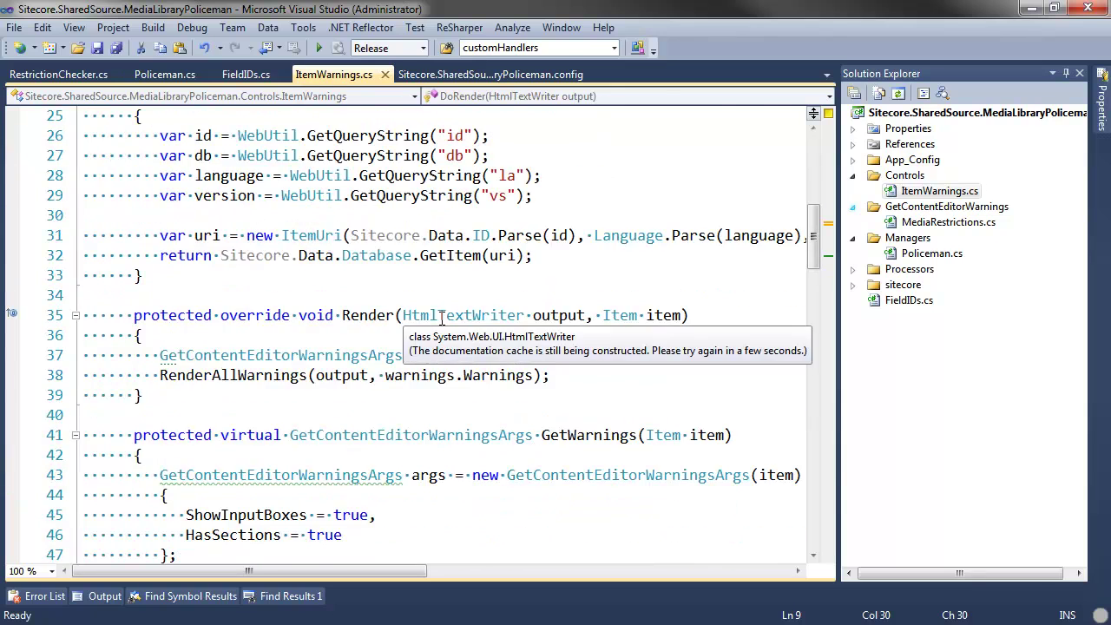
pyautogui.scroll(-3, 441, 317)
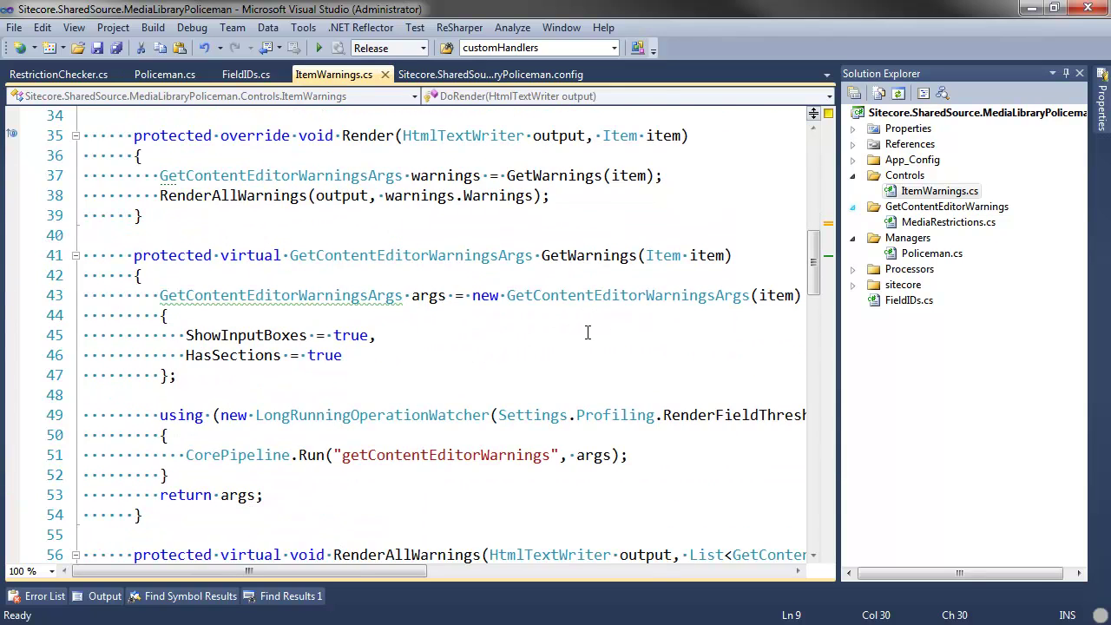
pyautogui.scroll(-1, 587, 333)
# Step: Examine the RenderAllWarnings and RenderWarning methods that output the warning markup, and return to the ItemWarnings class declaration
pyautogui.scroll(-4, 540, 332)
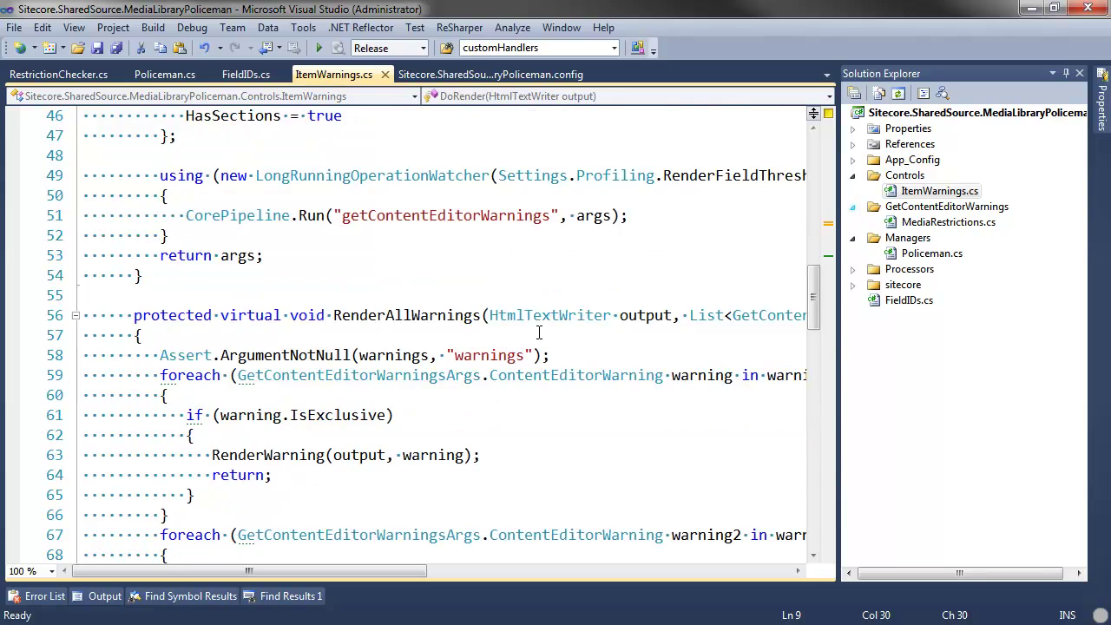
pyautogui.scroll(-6, 476, 335)
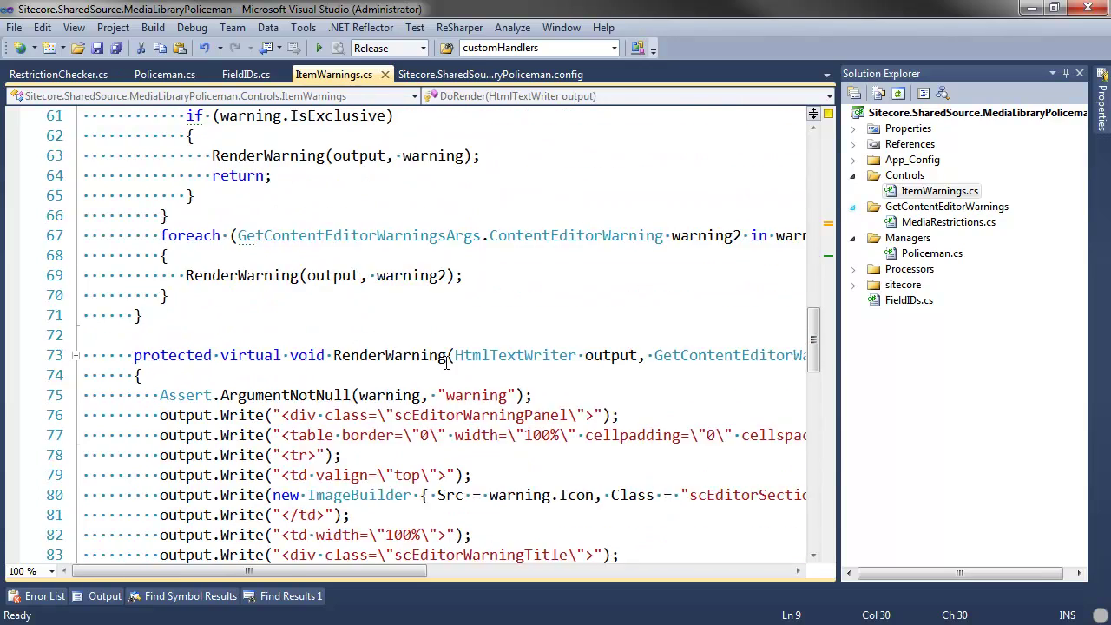
pyautogui.scroll(-4, 447, 359)
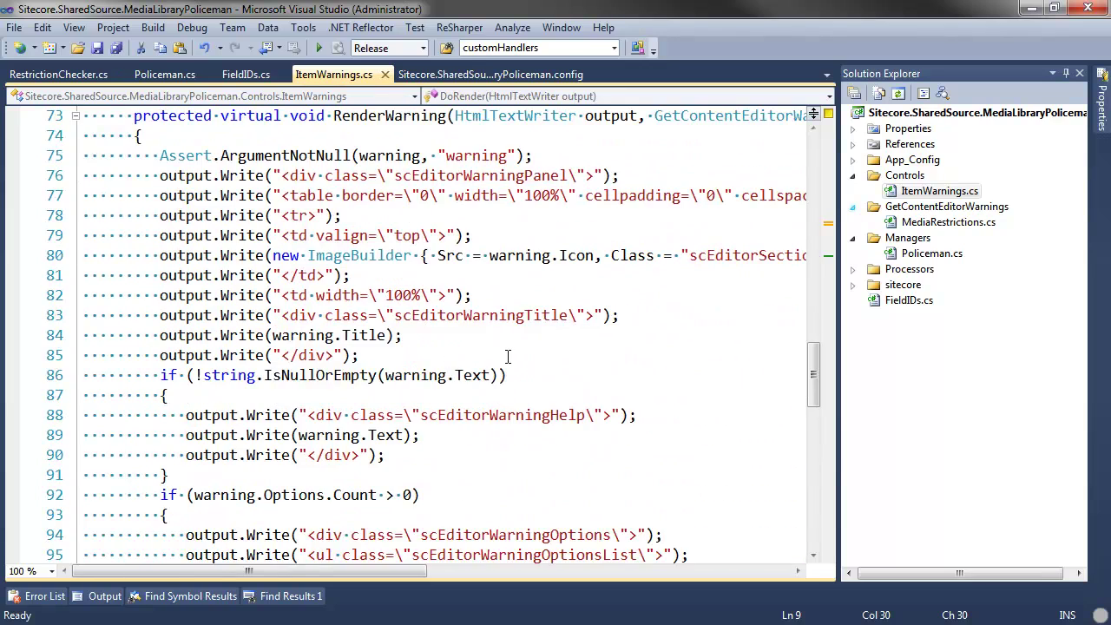
pyautogui.scroll(-7, 510, 357)
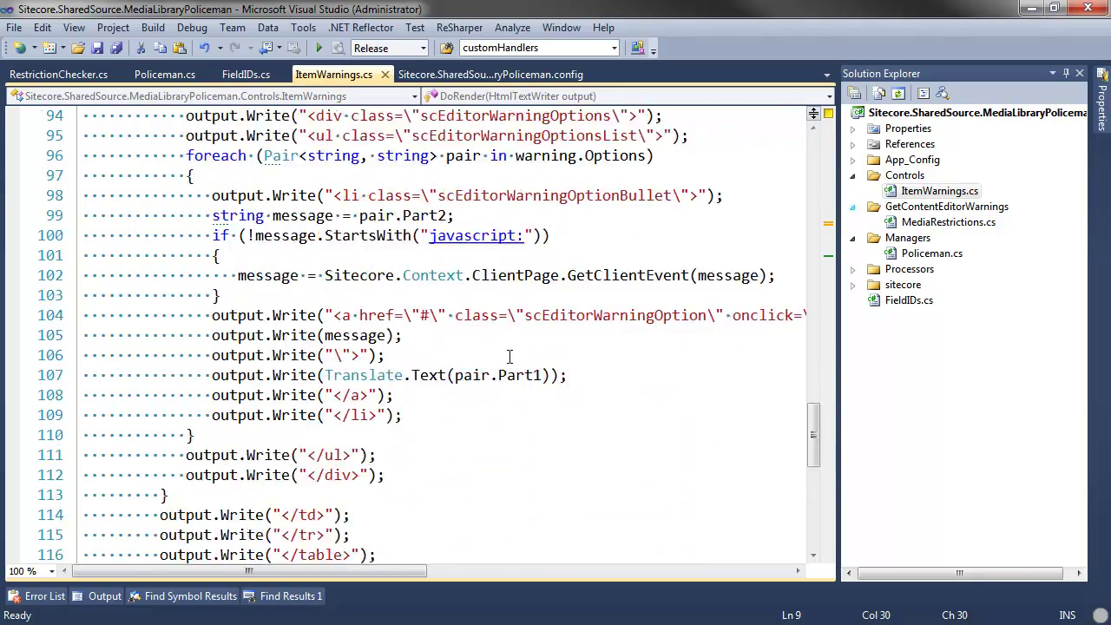
pyautogui.moveTo(817, 461); pyautogui.dragTo(819, 203)
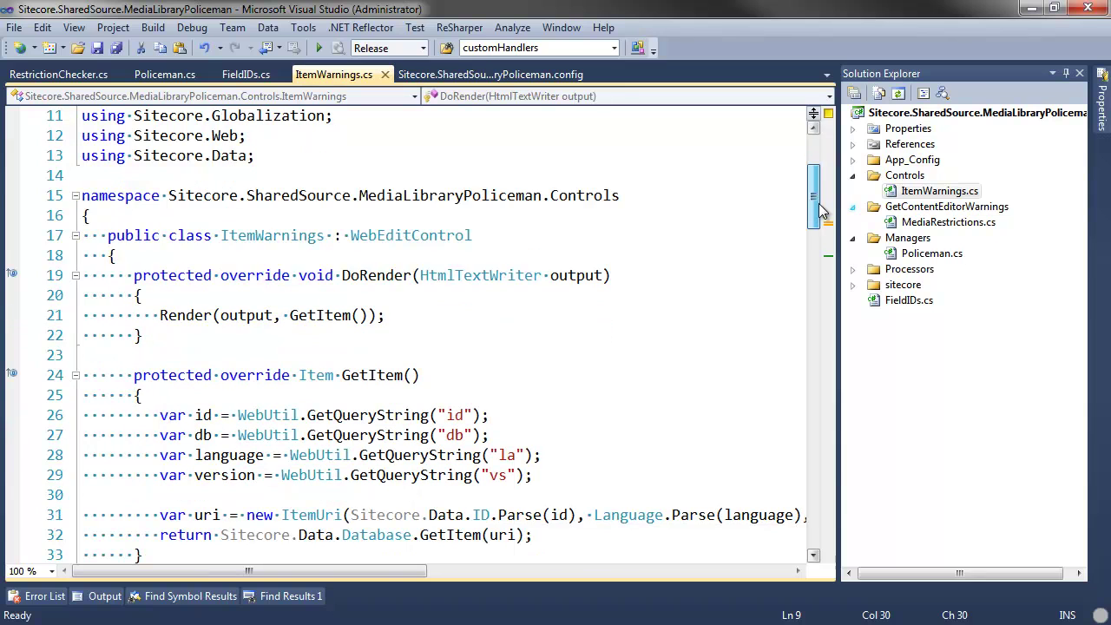
pyautogui.moveTo(466, 286)
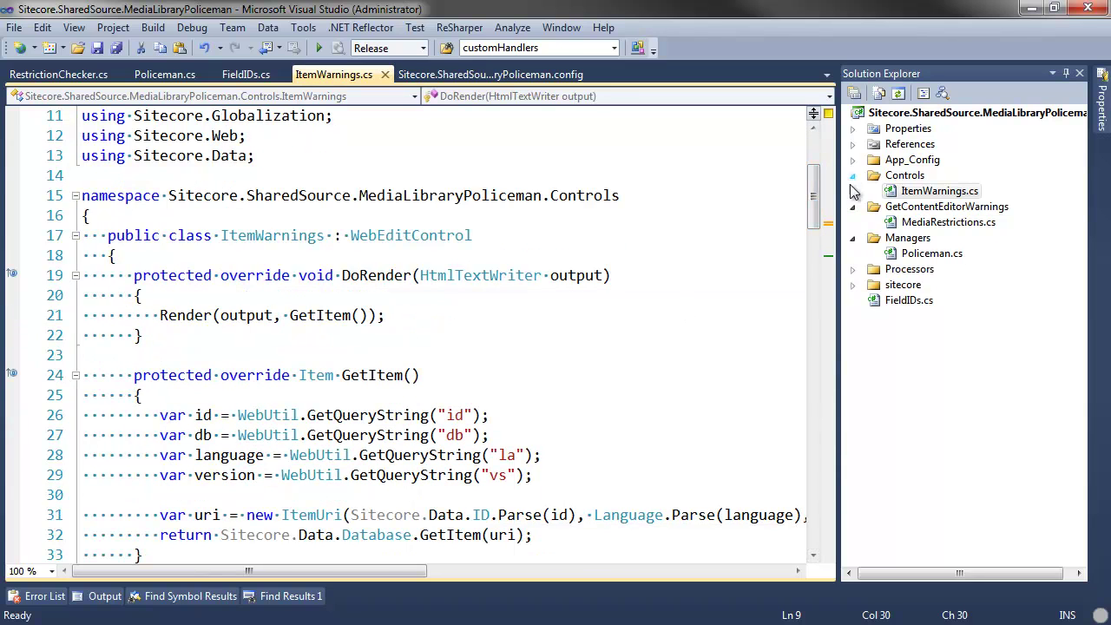
# Step: Open MediaFolder.xml from sitecore/shell/Override/Media/MediaFolder and highlight the ItemWarnings control under the Media Restrictions title
pyautogui.click(852, 269)
pyautogui.click(852, 301)
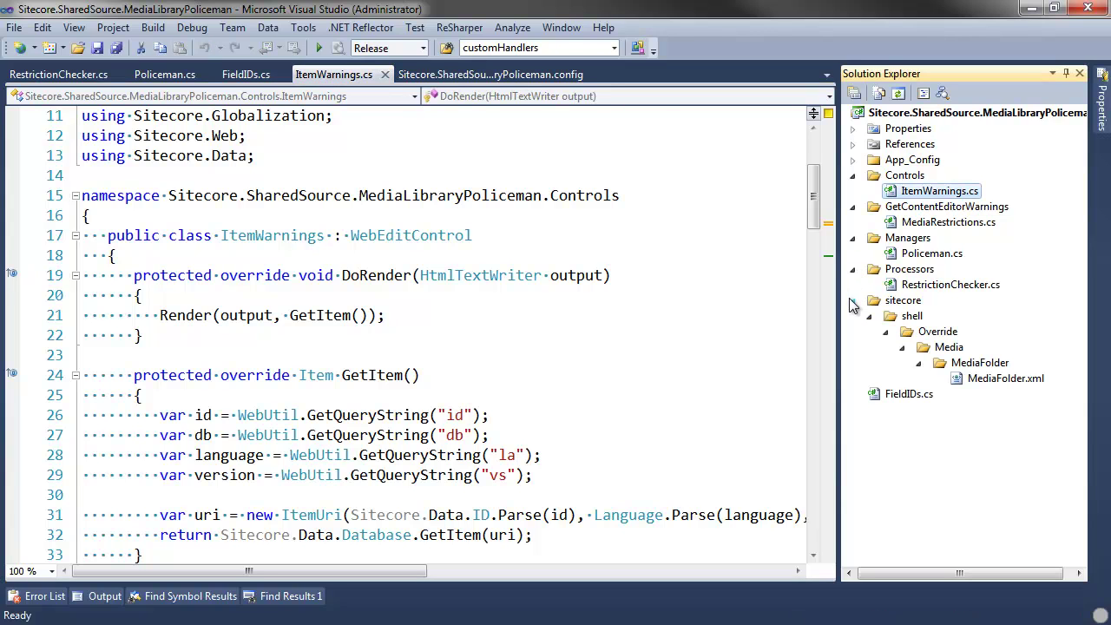
pyautogui.click(1005, 383)
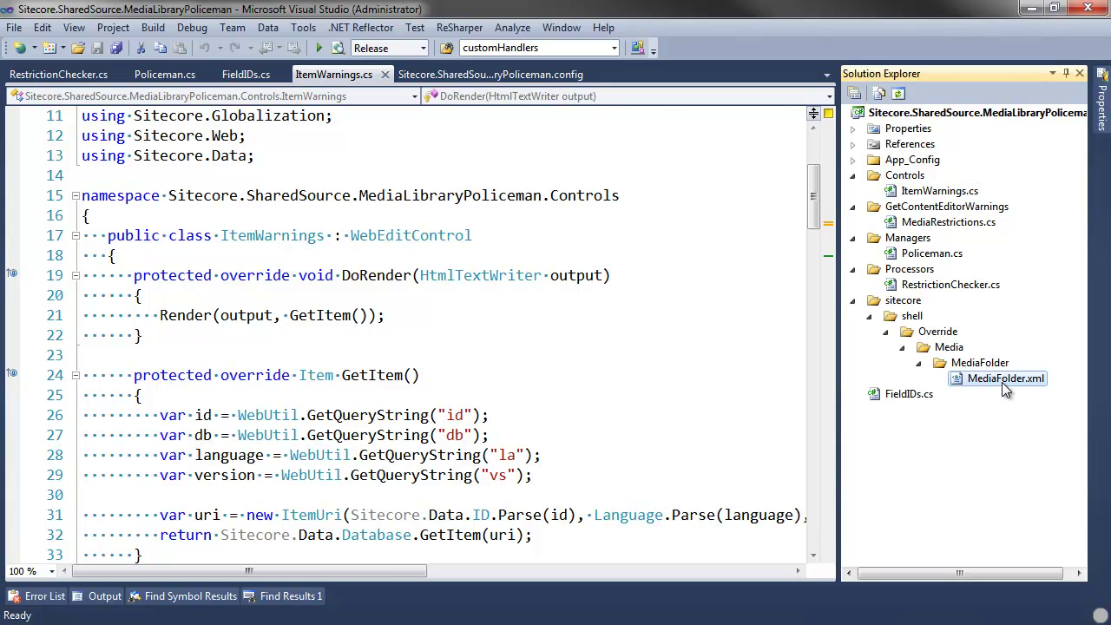
pyautogui.doubleClick(990, 380)
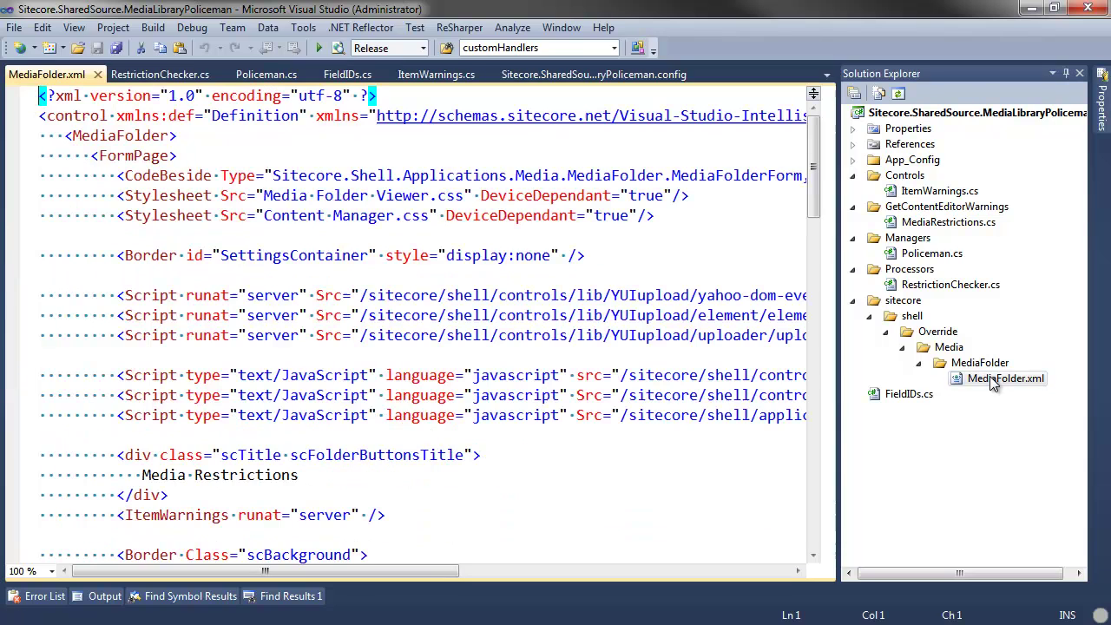
pyautogui.click(511, 334)
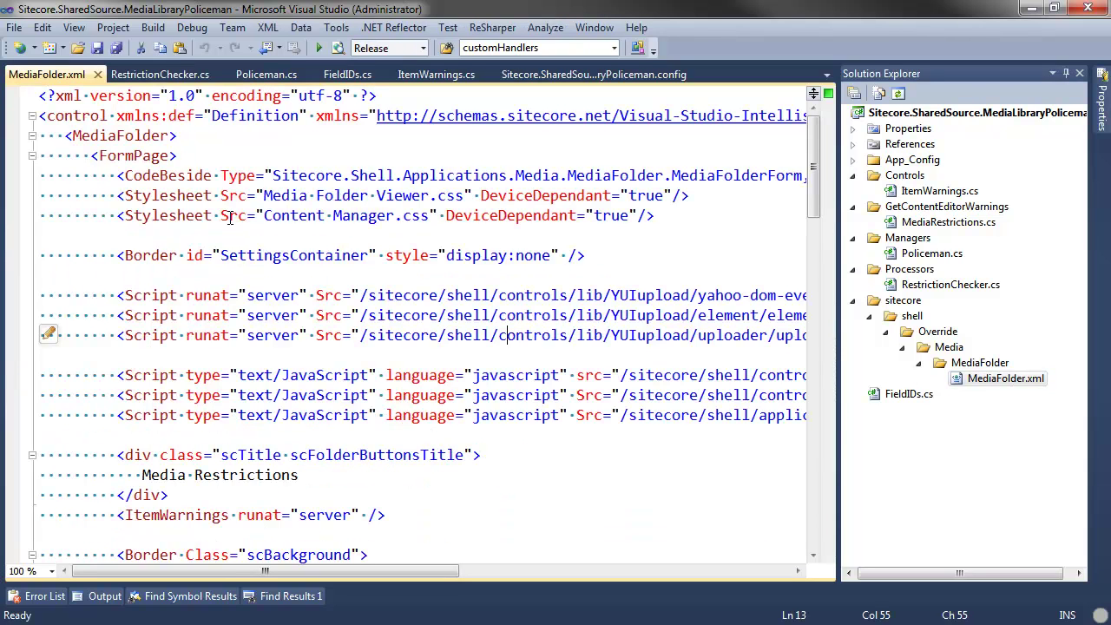
pyautogui.scroll(-1, 230, 217)
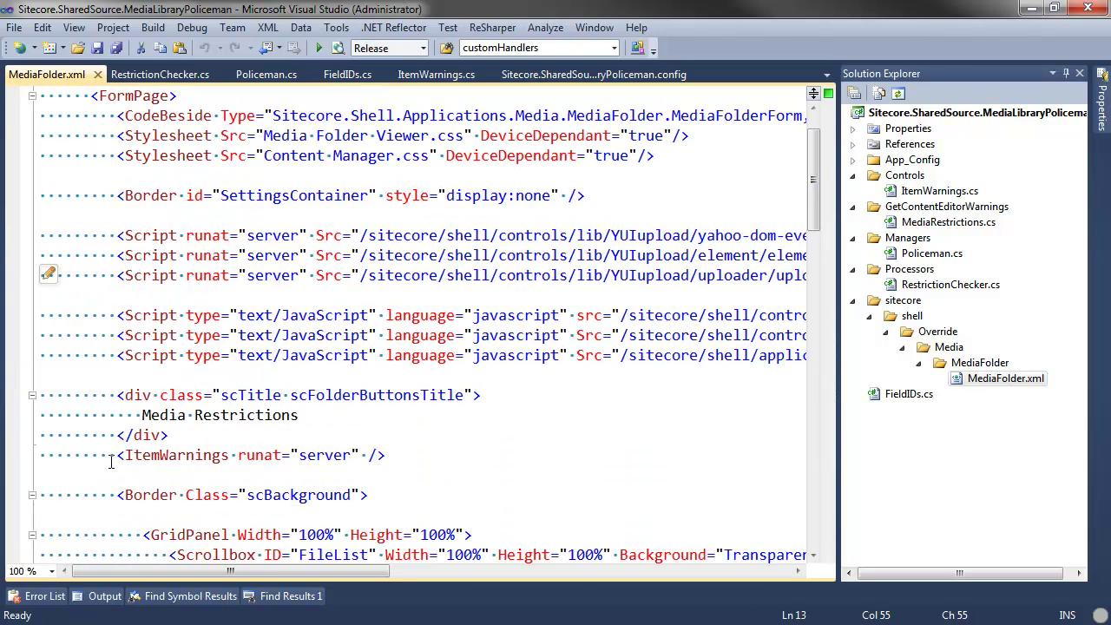
pyautogui.doubleClick(198, 457)
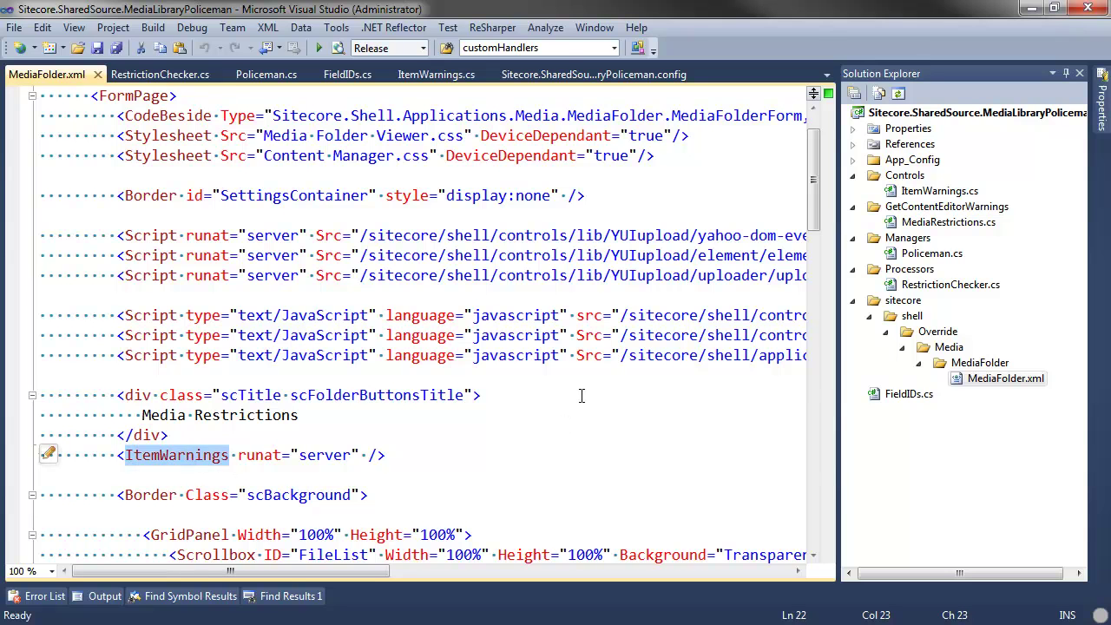
# Step: Examine the full CodeBeside type in MediaFolder.xml and highlight its MediaFolderForm class name
pyautogui.scroll(1, 580, 376)
pyautogui.scroll(-1, 580, 376)
pyautogui.scroll(1, 292, 323)
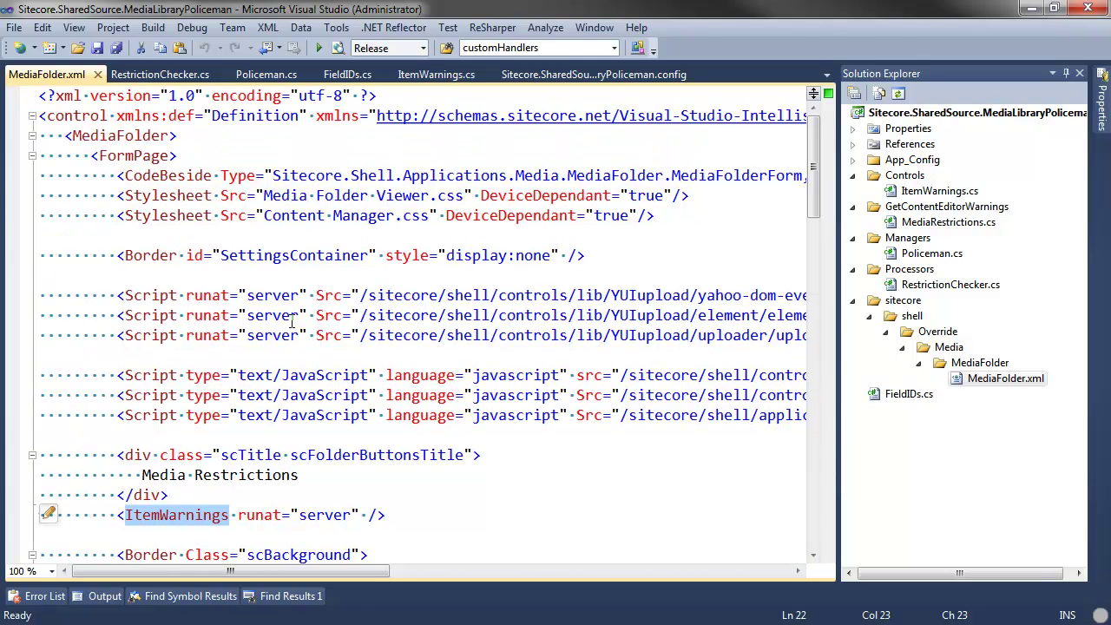
pyautogui.moveTo(388, 574); pyautogui.dragTo(573, 176)
pyautogui.moveTo(326, 571); pyautogui.dragTo(404, 573)
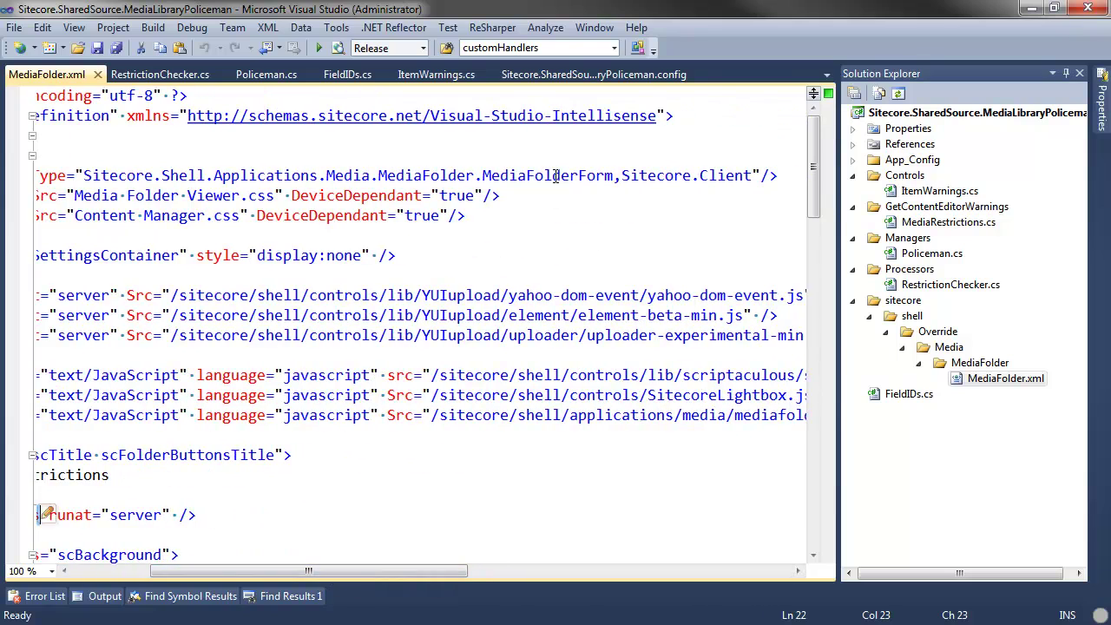
pyautogui.click(614, 175)
pyautogui.moveTo(313, 571); pyautogui.dragTo(234, 571)
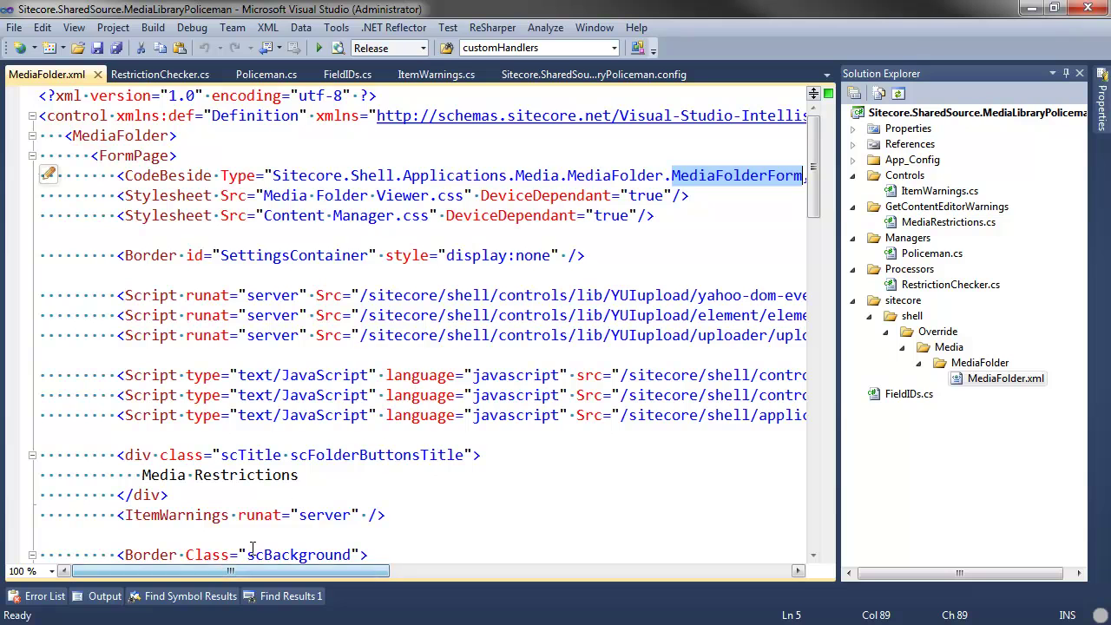
pyautogui.scroll(-2, 273, 431)
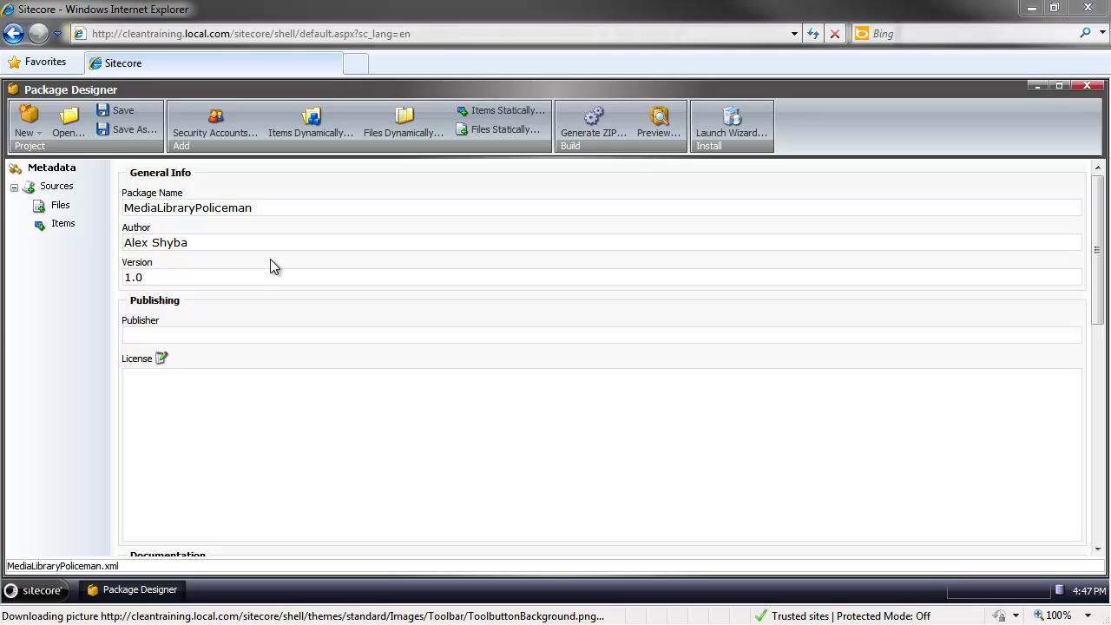
# Step: Switch to Sitecore's Package Designer and examine the MediaLibraryPoliceman package's Files source, including the config, Override/Media folders, MediaFolder.xml and DLL entries
pyautogui.click(105, 105)
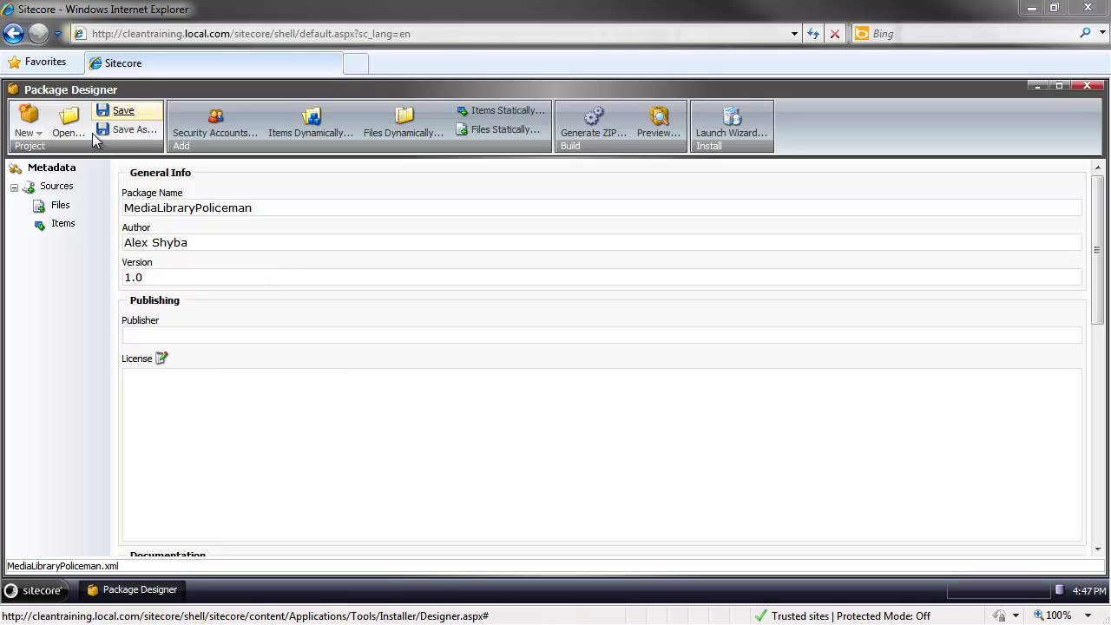
pyautogui.click(62, 207)
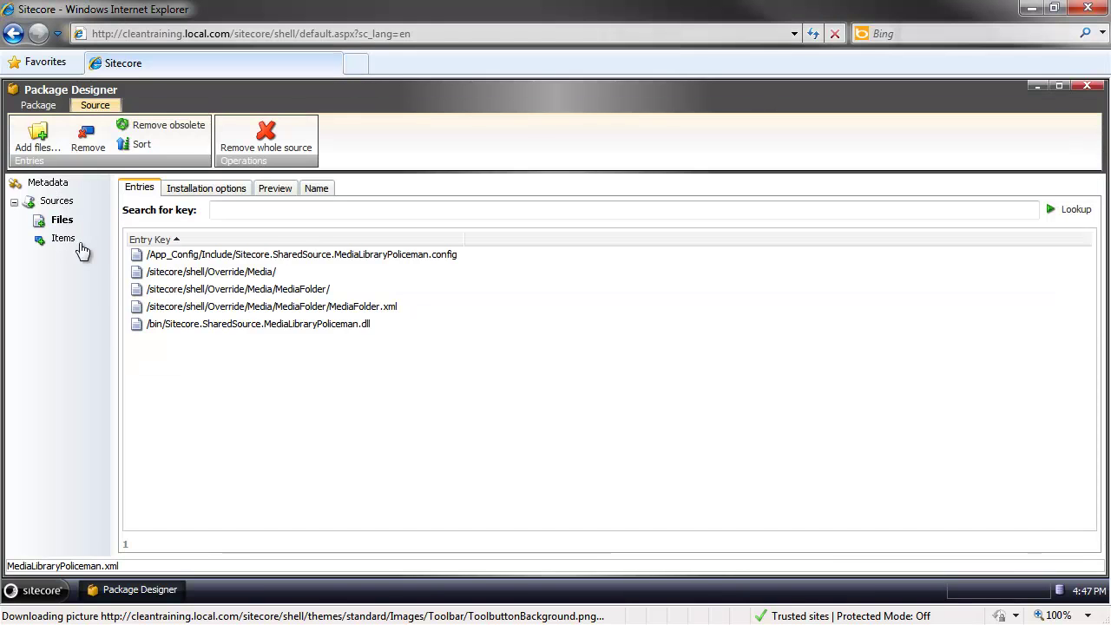
pyautogui.click(280, 255)
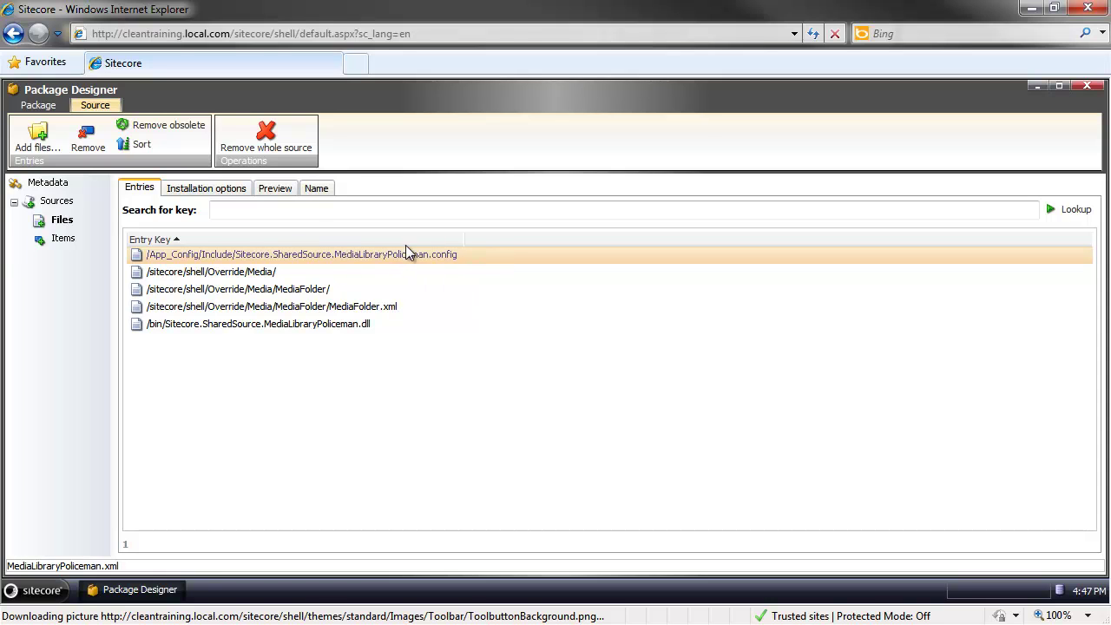
pyautogui.click(279, 275)
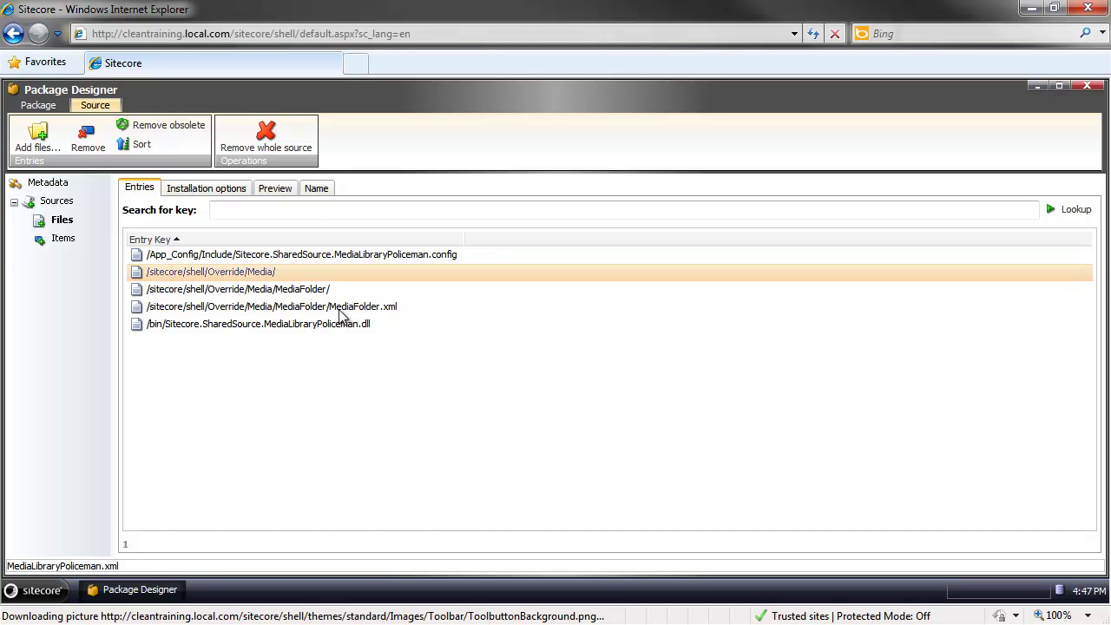
pyautogui.click(341, 308)
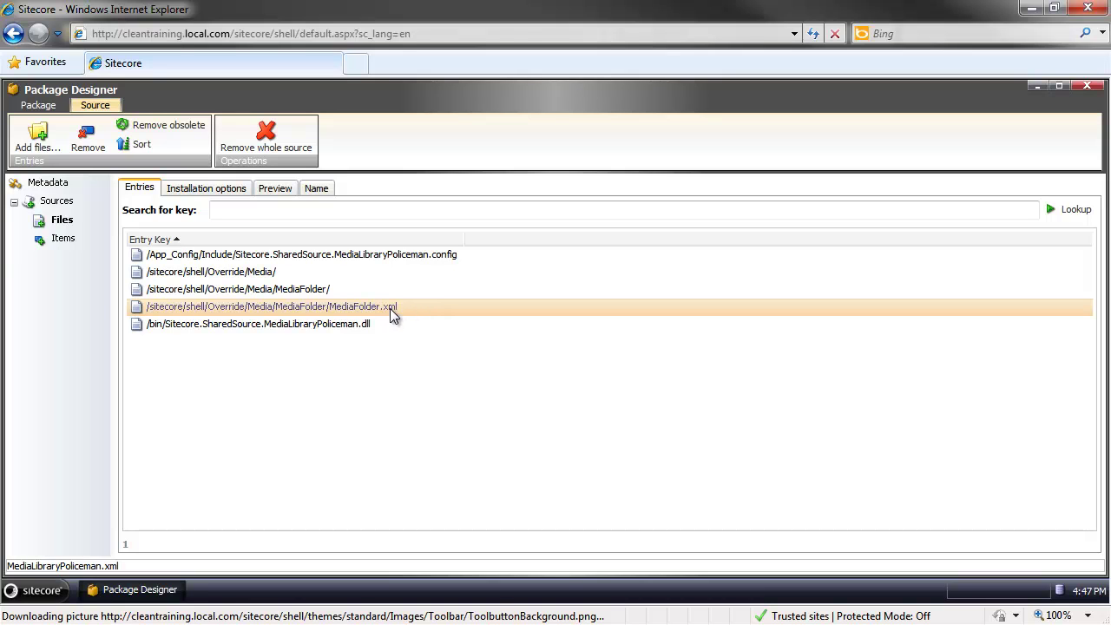
pyautogui.click(266, 291)
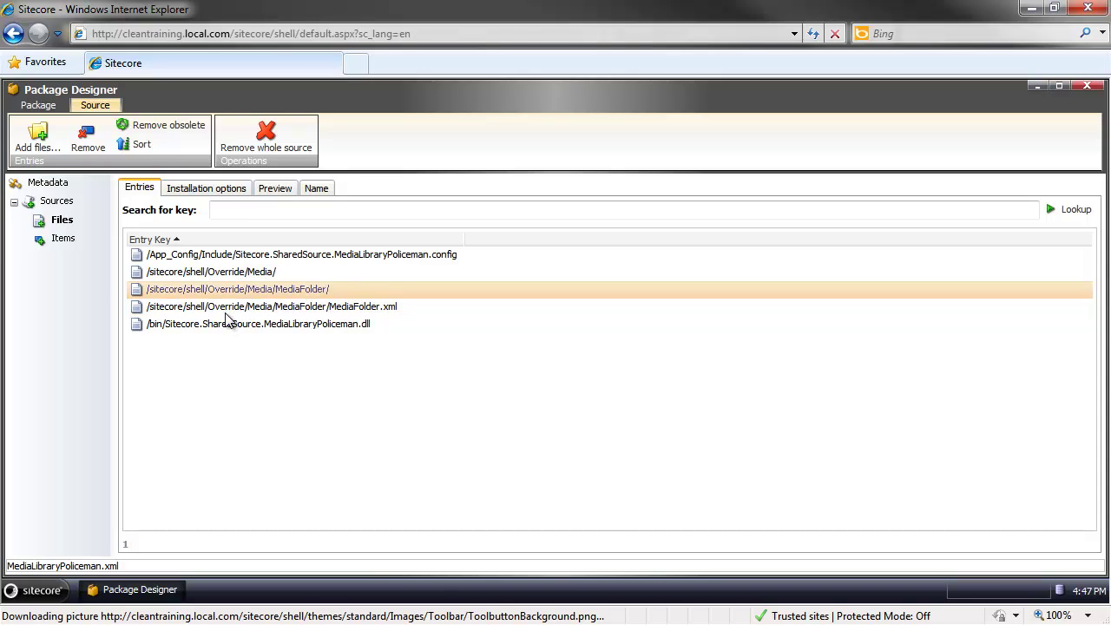
pyautogui.click(226, 309)
pyautogui.click(225, 323)
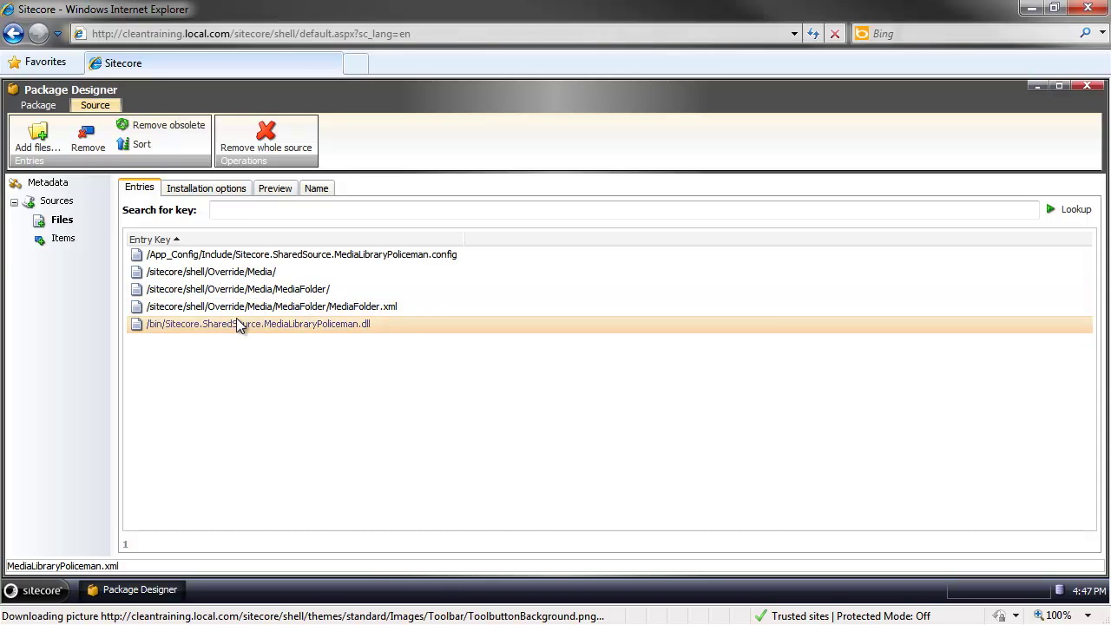
pyautogui.click(287, 311)
pyautogui.click(292, 327)
# Step: Examine the package's Items source, including the Media folder template's __Standard Values, ExcludedExtensions and MaxItemCount entries
pyautogui.click(64, 241)
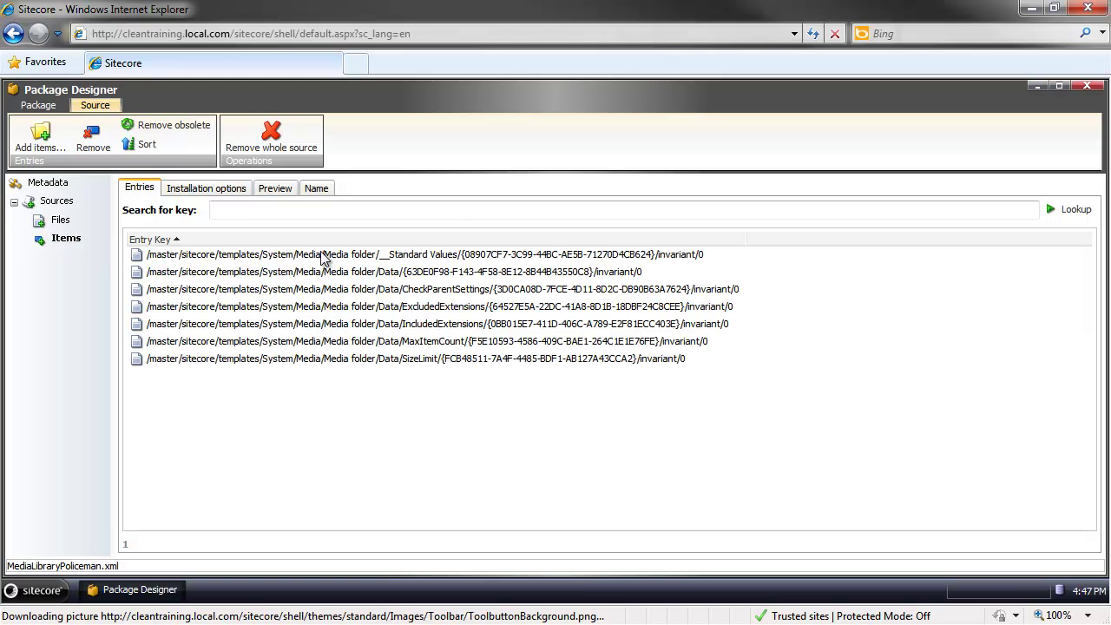
pyautogui.click(321, 256)
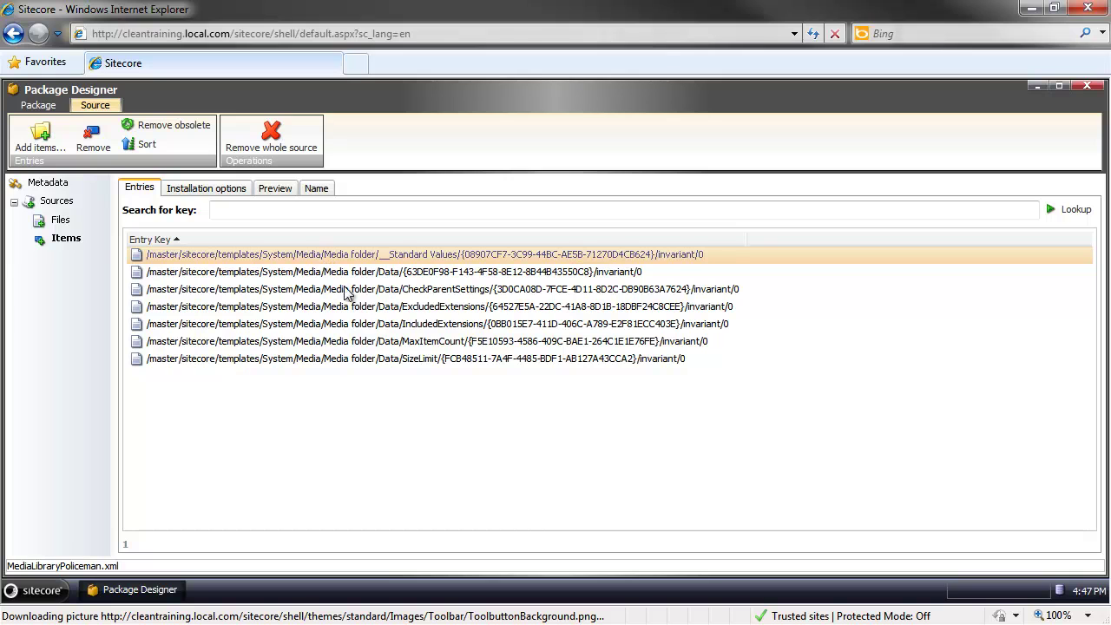
pyautogui.click(423, 308)
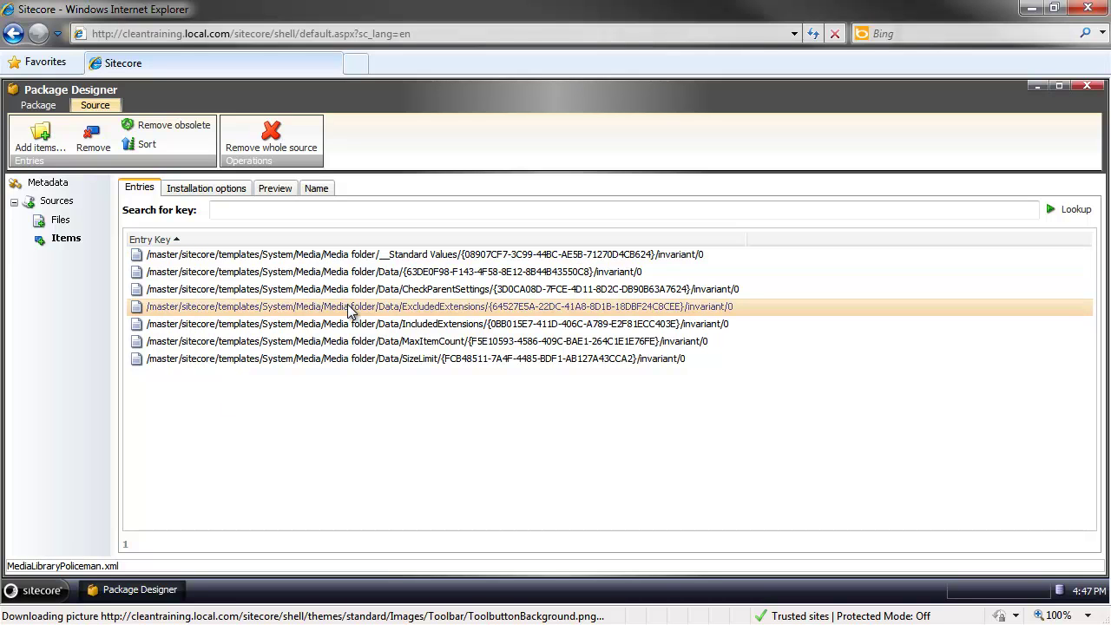
pyautogui.click(447, 342)
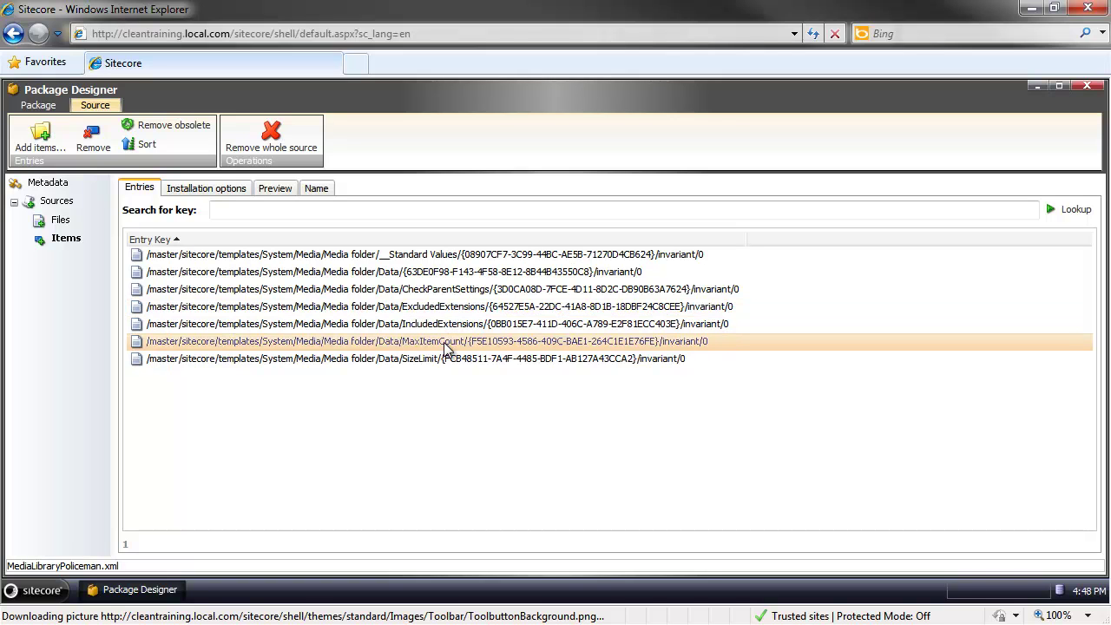
# Step: Examine the SizeLimit, CheckParentSettings and __Standard Values entries in the package's Items source, and view the package metadata
pyautogui.click(445, 359)
pyautogui.click(433, 291)
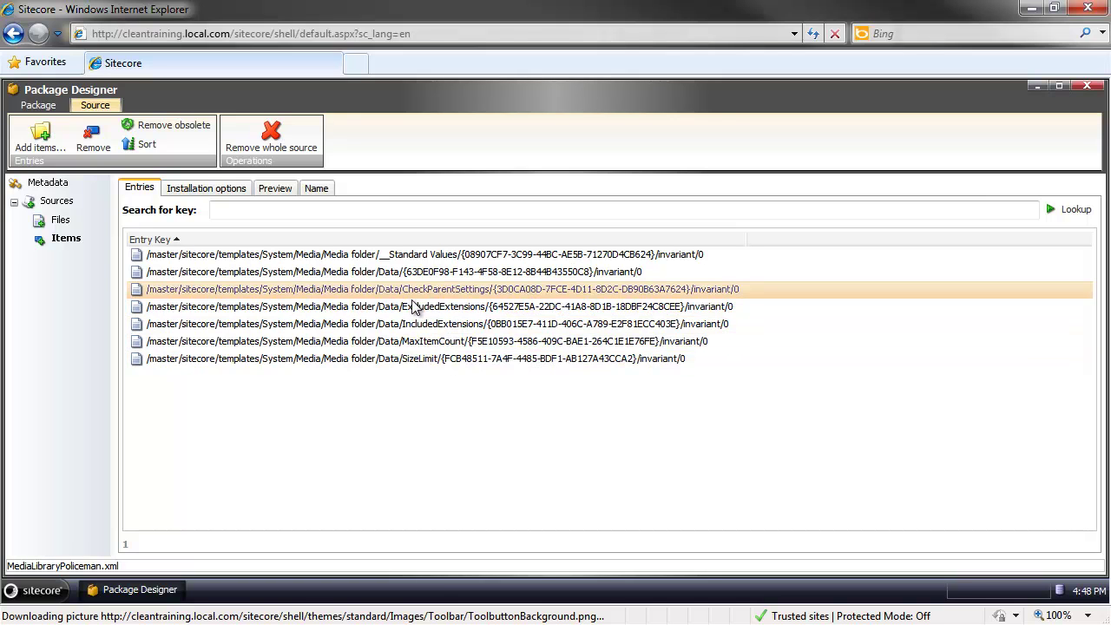
pyautogui.click(376, 257)
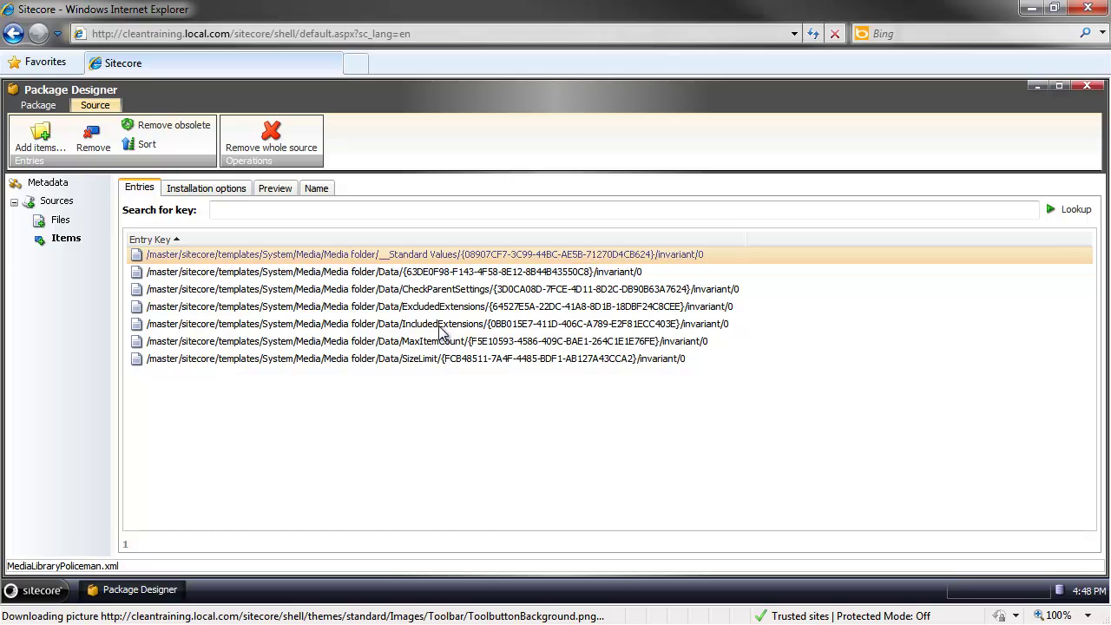
pyautogui.click(338, 357)
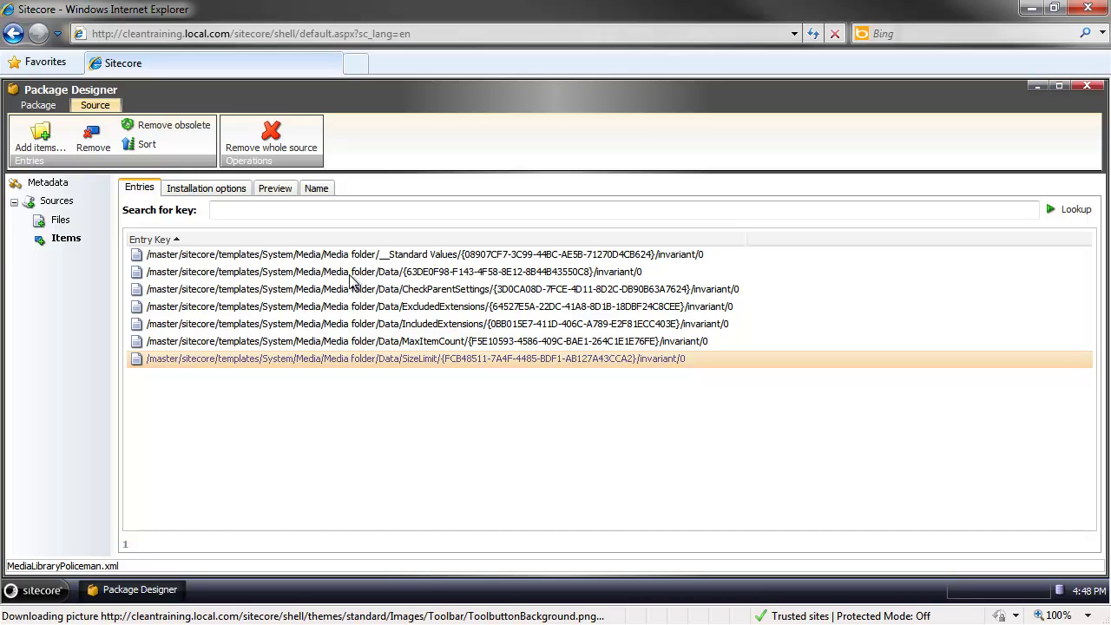
pyautogui.click(48, 183)
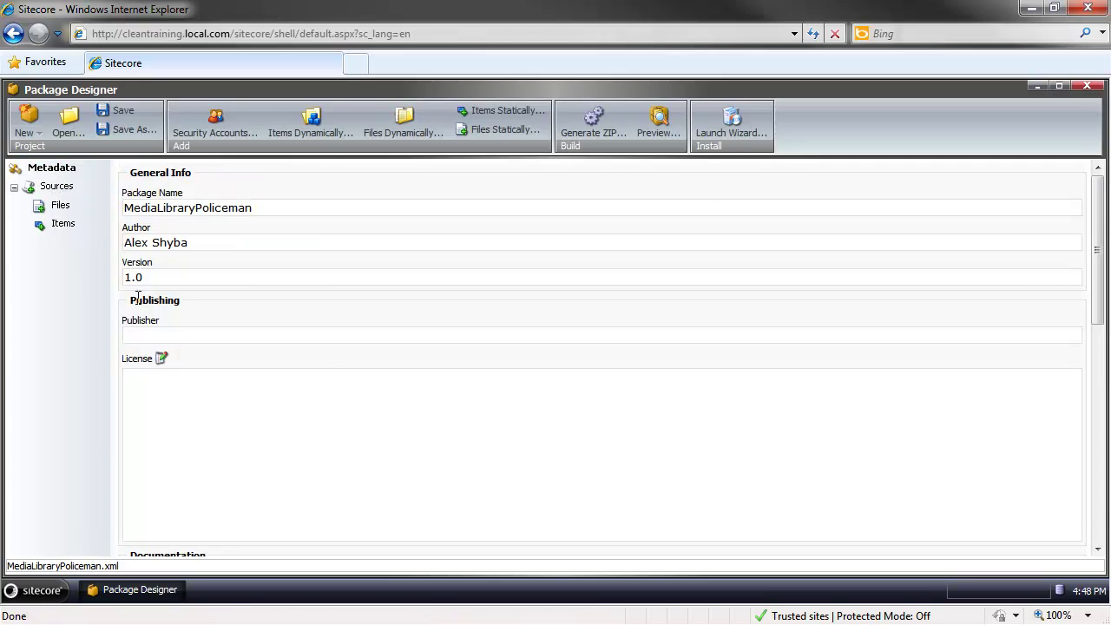
# Step: Open Sitecore's Installation Wizard, move it fully into view, and advance the MediaLibraryPoliceman-1.0.zip package to the Ready to Install page
pyautogui.click(52, 592)
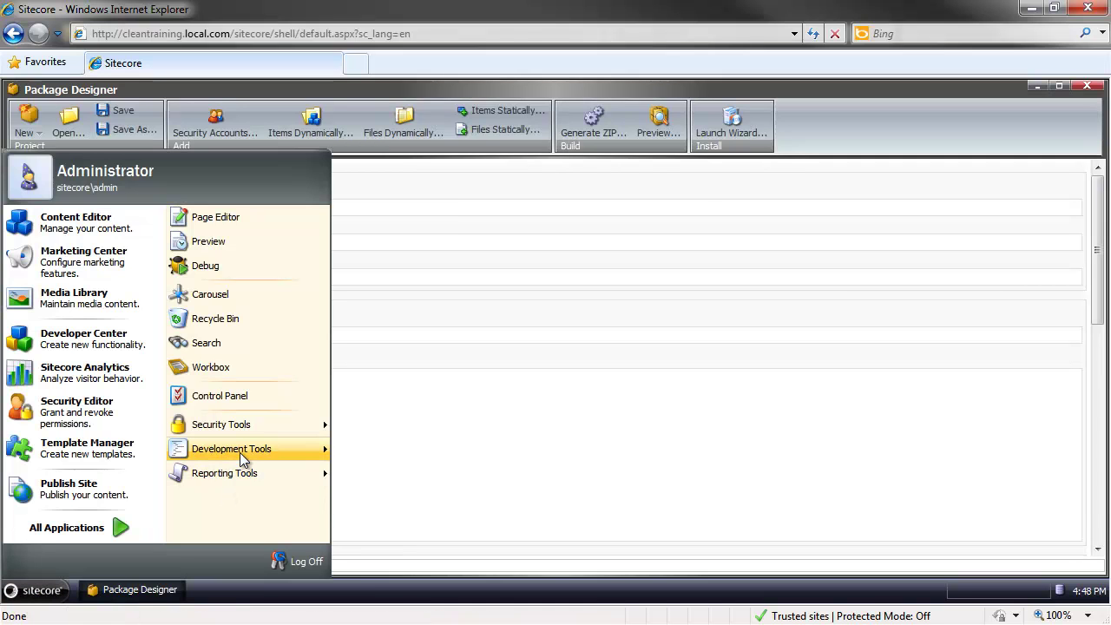
pyautogui.moveTo(239, 453)
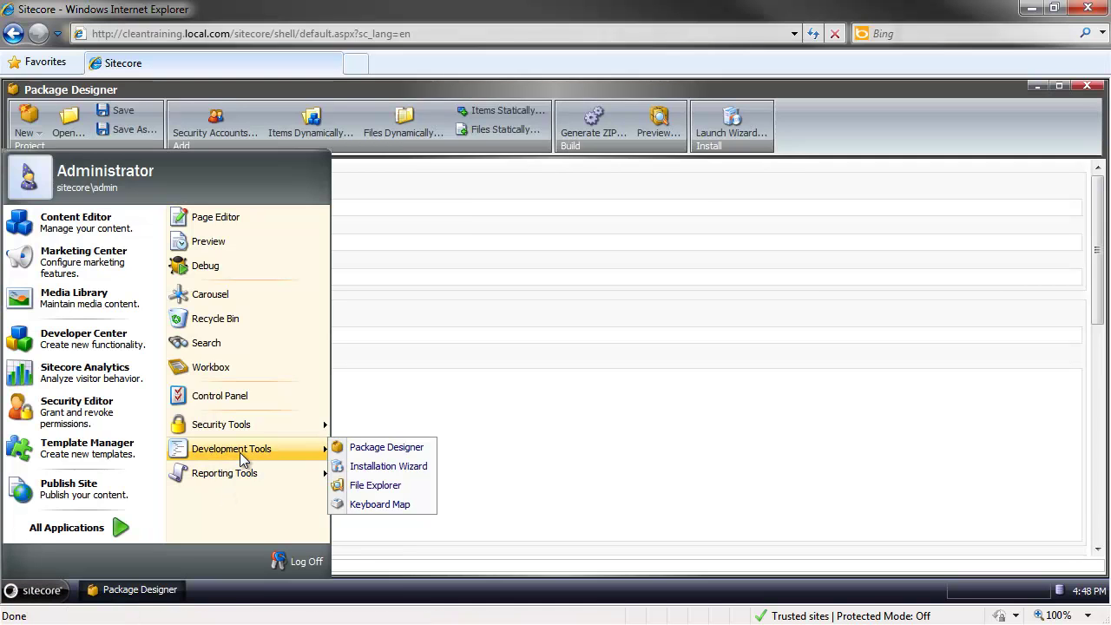
pyautogui.click(426, 469)
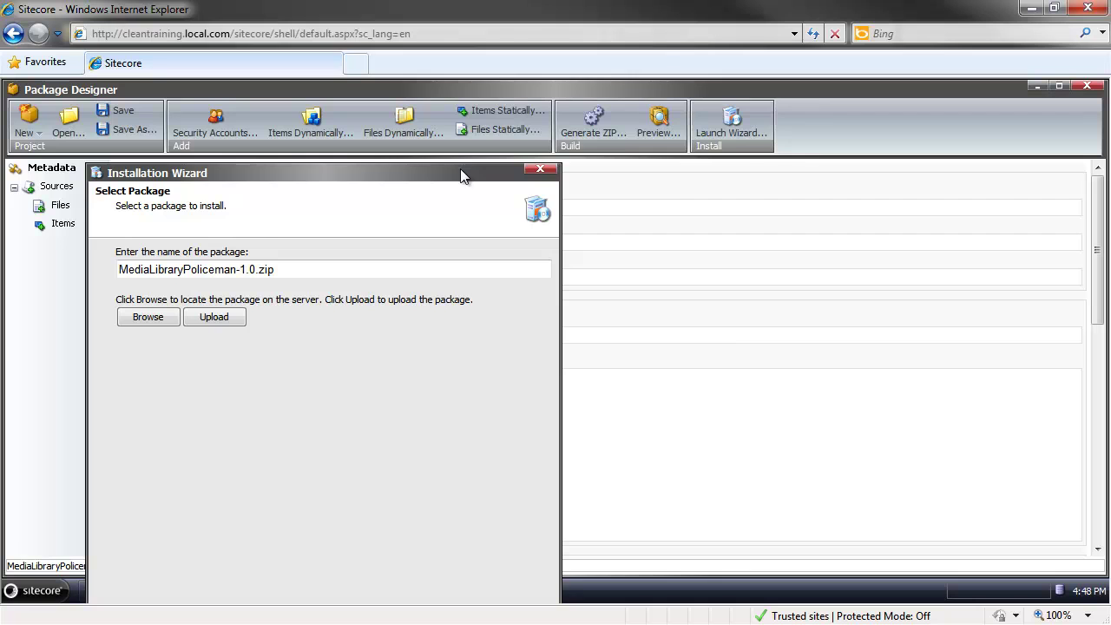
pyautogui.moveTo(460, 169); pyautogui.dragTo(701, 83)
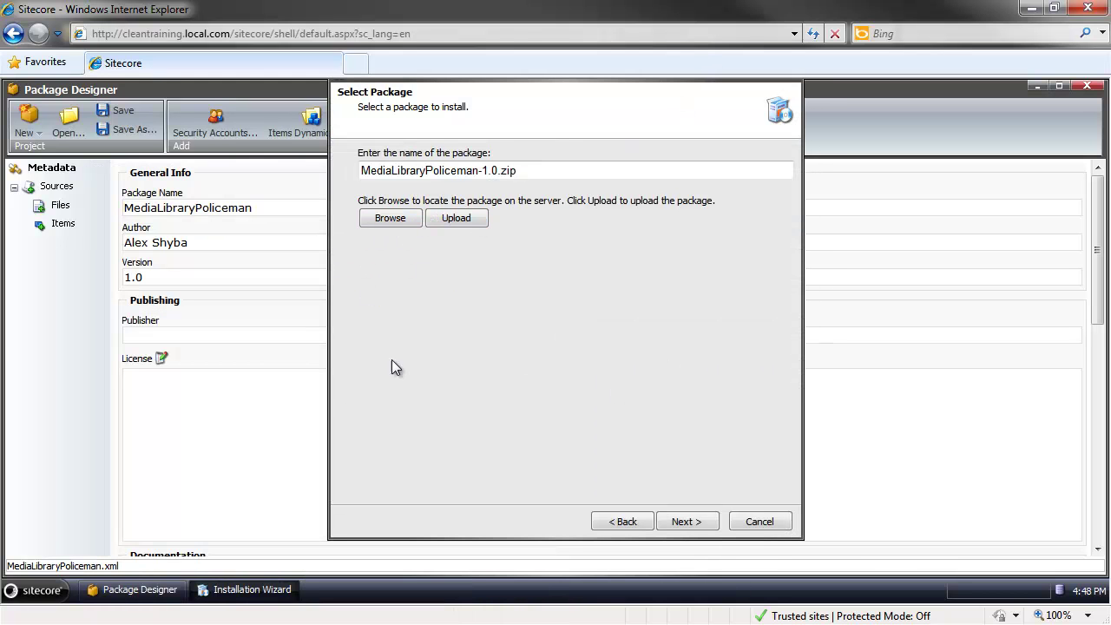
pyautogui.click(683, 524)
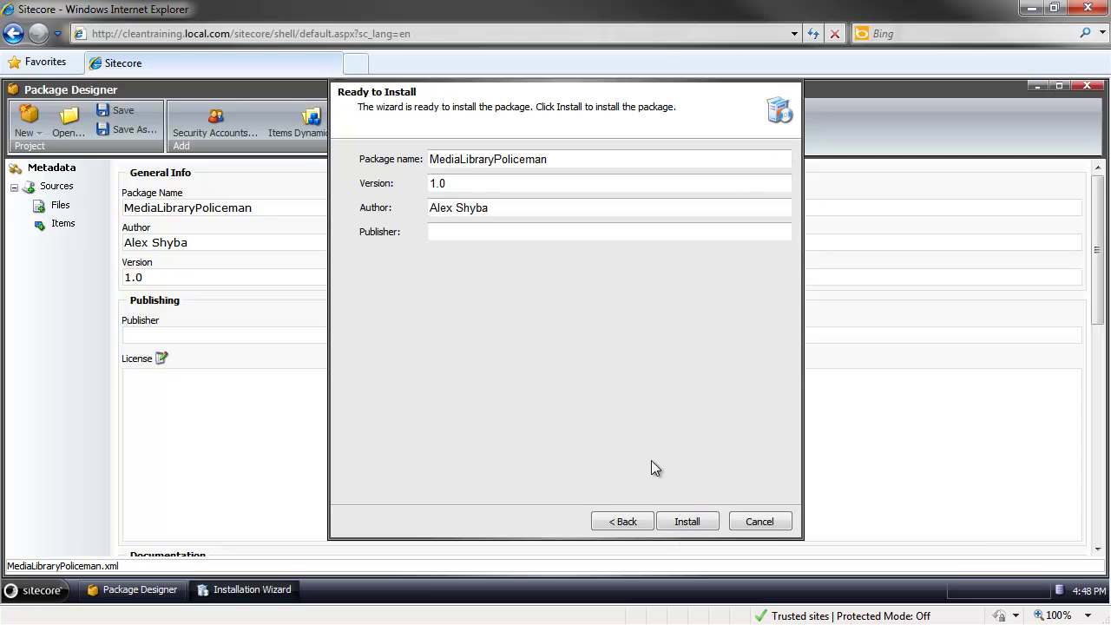